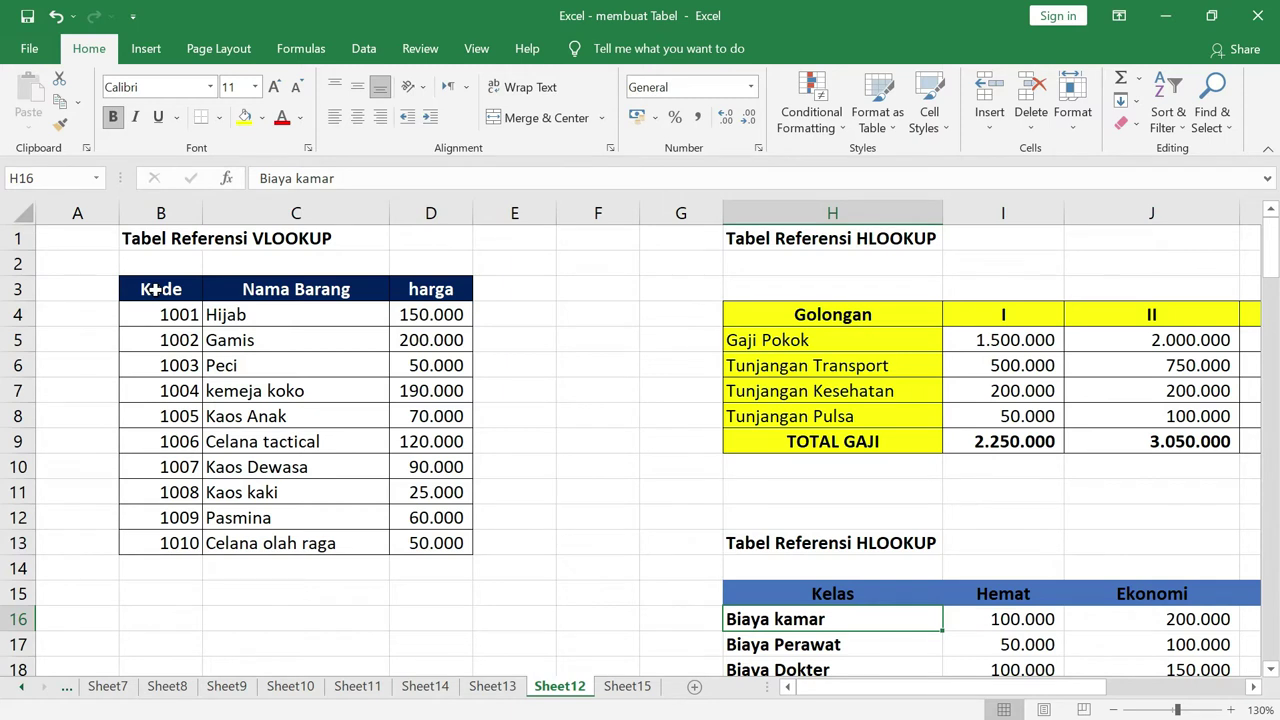
Examine the columns of the VLOOKUP reference table and the rows of the two HLOOKUP reference tables on Sheet12
{"action": "left_click_drag", "start_coordinate": [153, 289], "coordinate": [157, 550]}
{"action": "left_click_drag", "start_coordinate": [311, 289], "coordinate": [400, 562]}
{"action": "left_click_drag", "start_coordinate": [441, 295], "coordinate": [445, 547]}
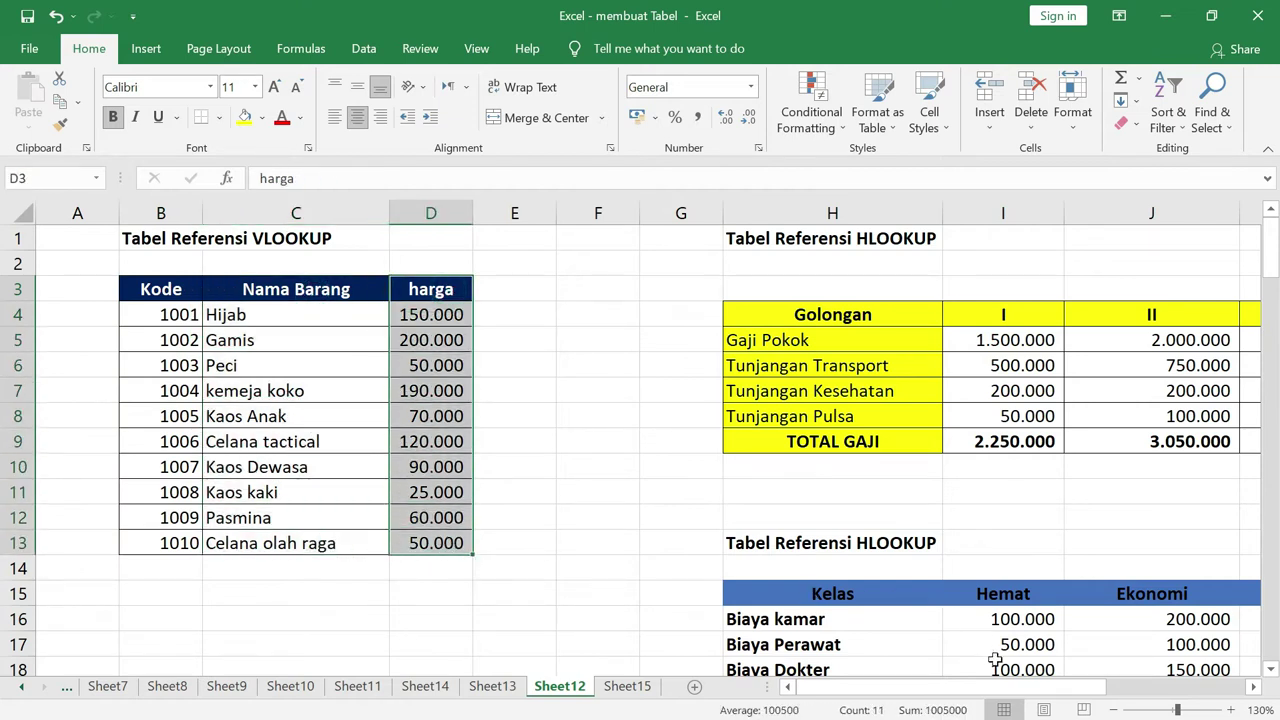
{"action": "left_click", "coordinate": [1198, 690]}
{"action": "left_click_drag", "start_coordinate": [1149, 689], "coordinate": [1072, 684]}
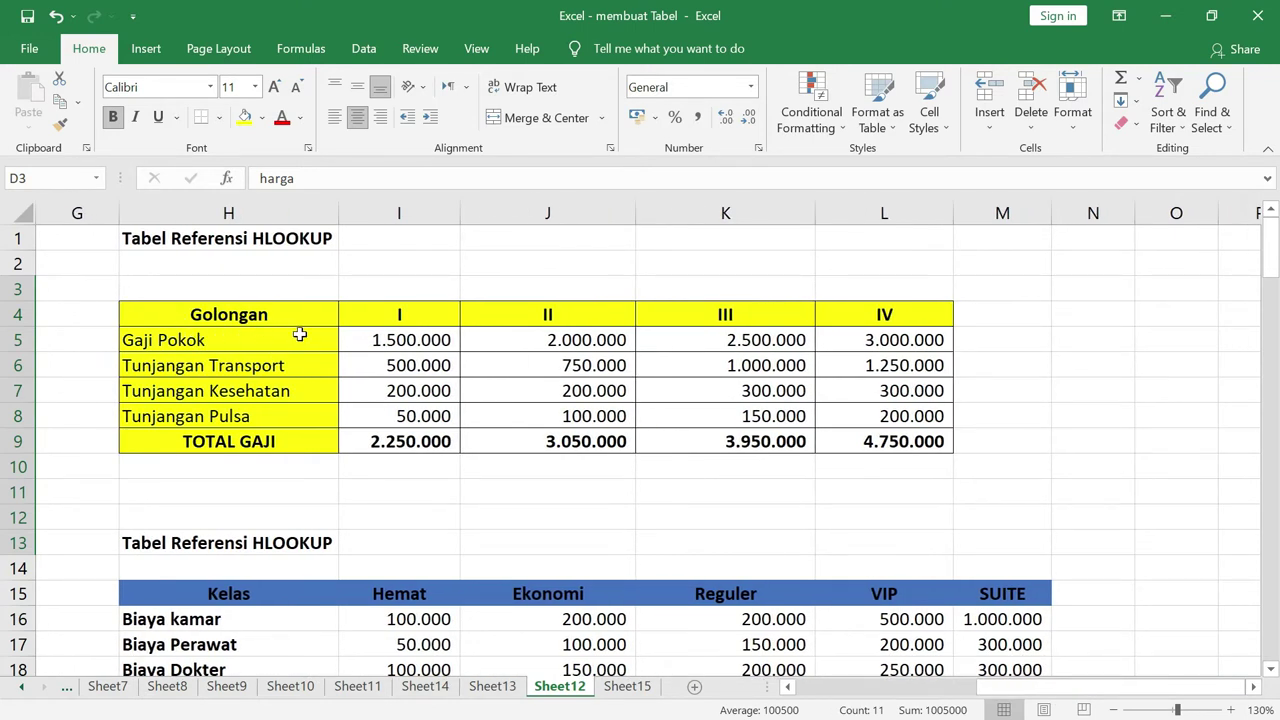
{"action": "left_click", "coordinate": [199, 340]}
{"action": "left_click", "coordinate": [22, 343]}
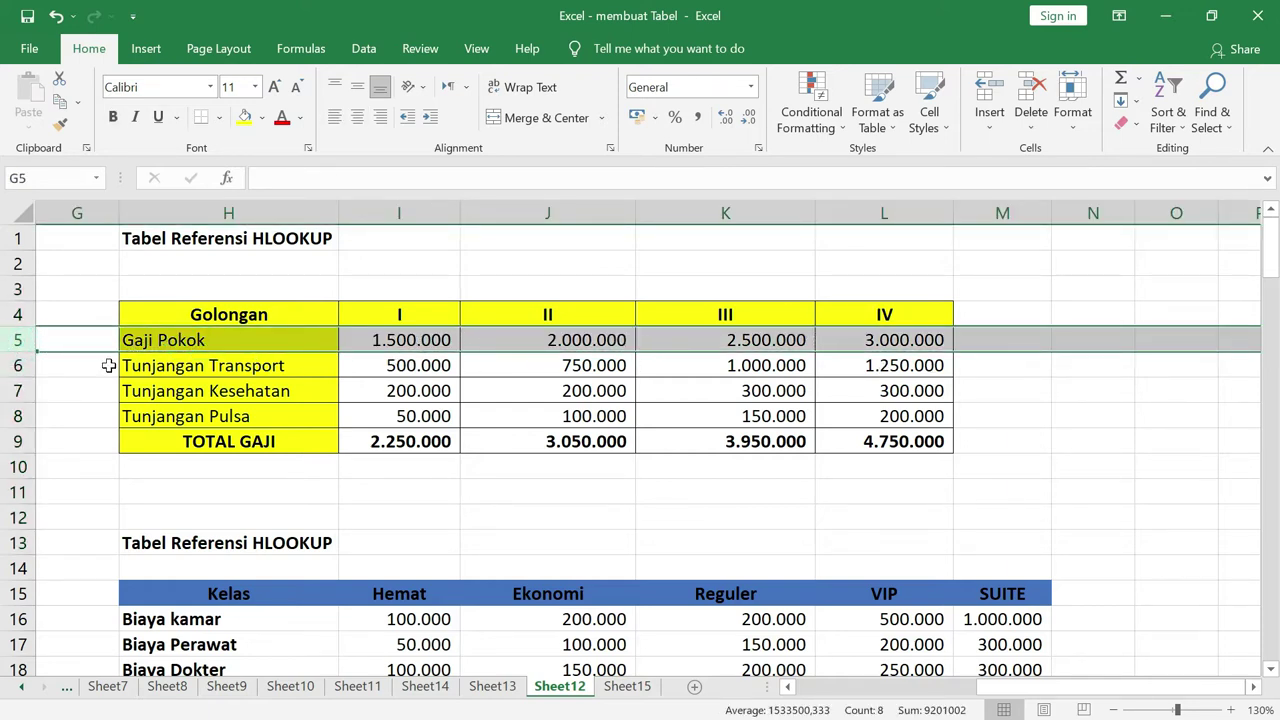
{"action": "left_click", "coordinate": [18, 366]}
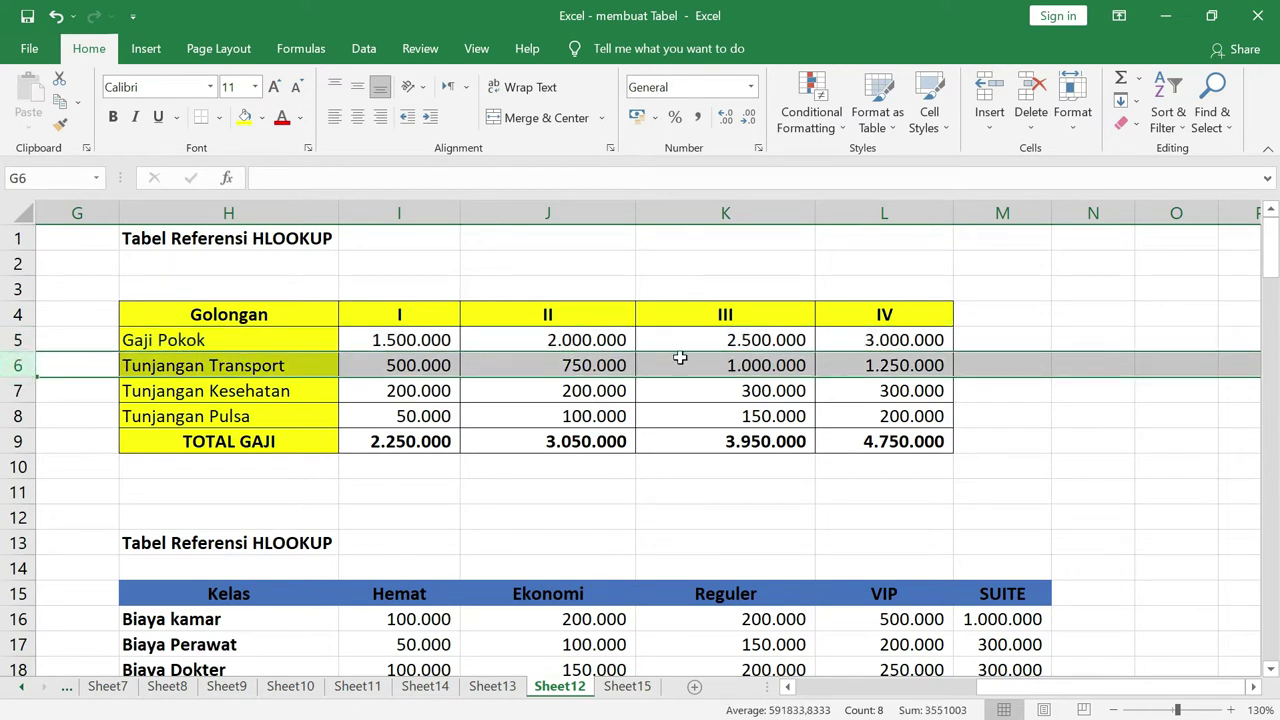
{"action": "left_click", "coordinate": [265, 367]}
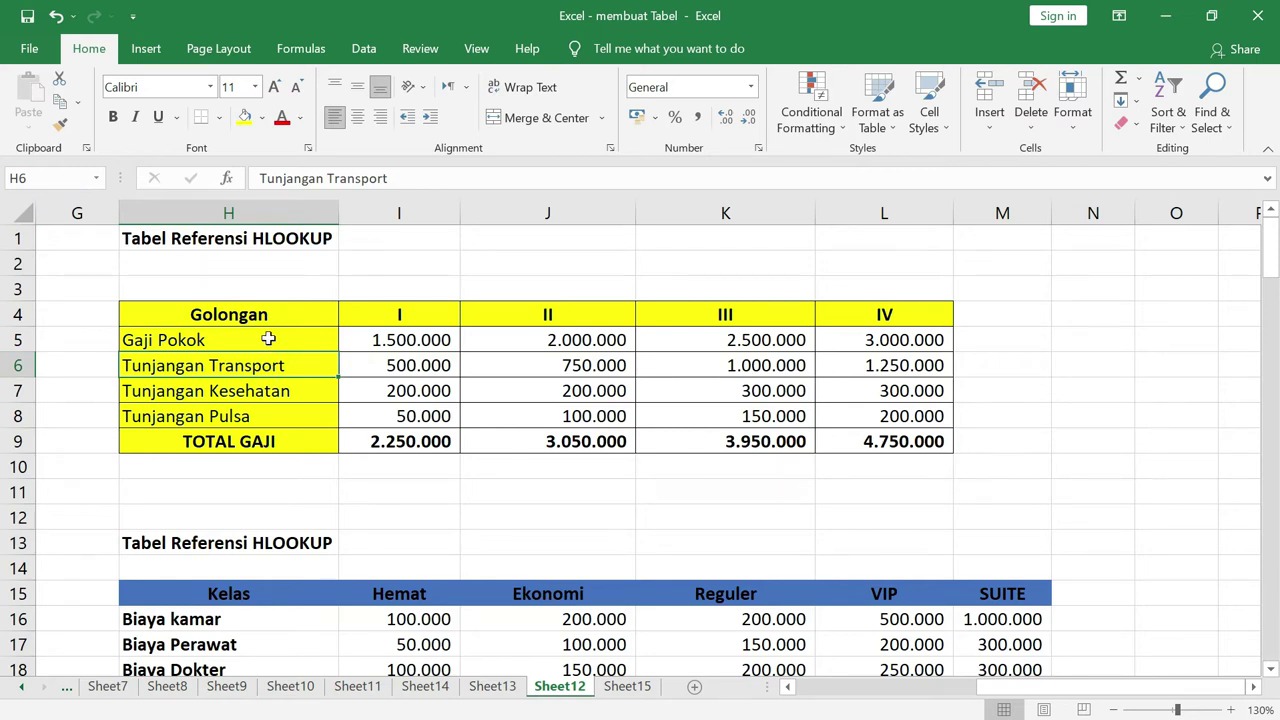
{"action": "scroll", "coordinate": [268, 339], "scroll_direction": "down", "scroll_amount": 1}
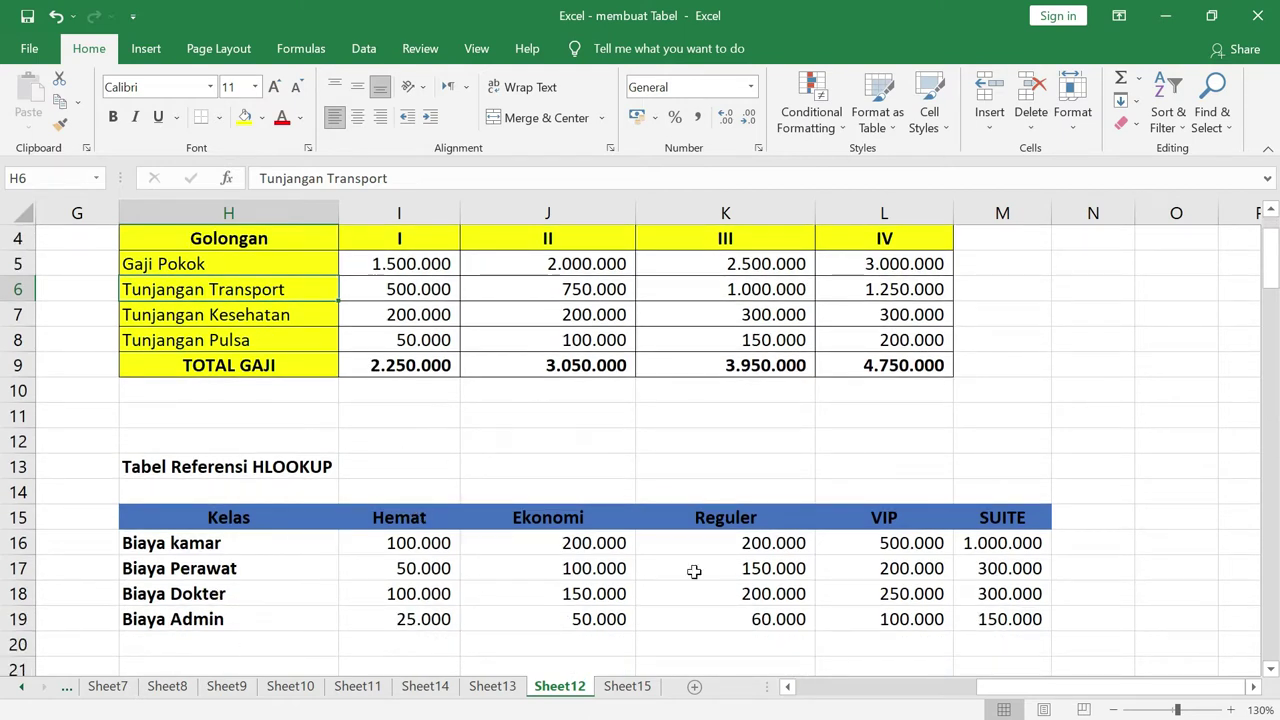
On Sheet15, change the first employee's Golongan in D4 to I
{"action": "left_click", "coordinate": [630, 687]}
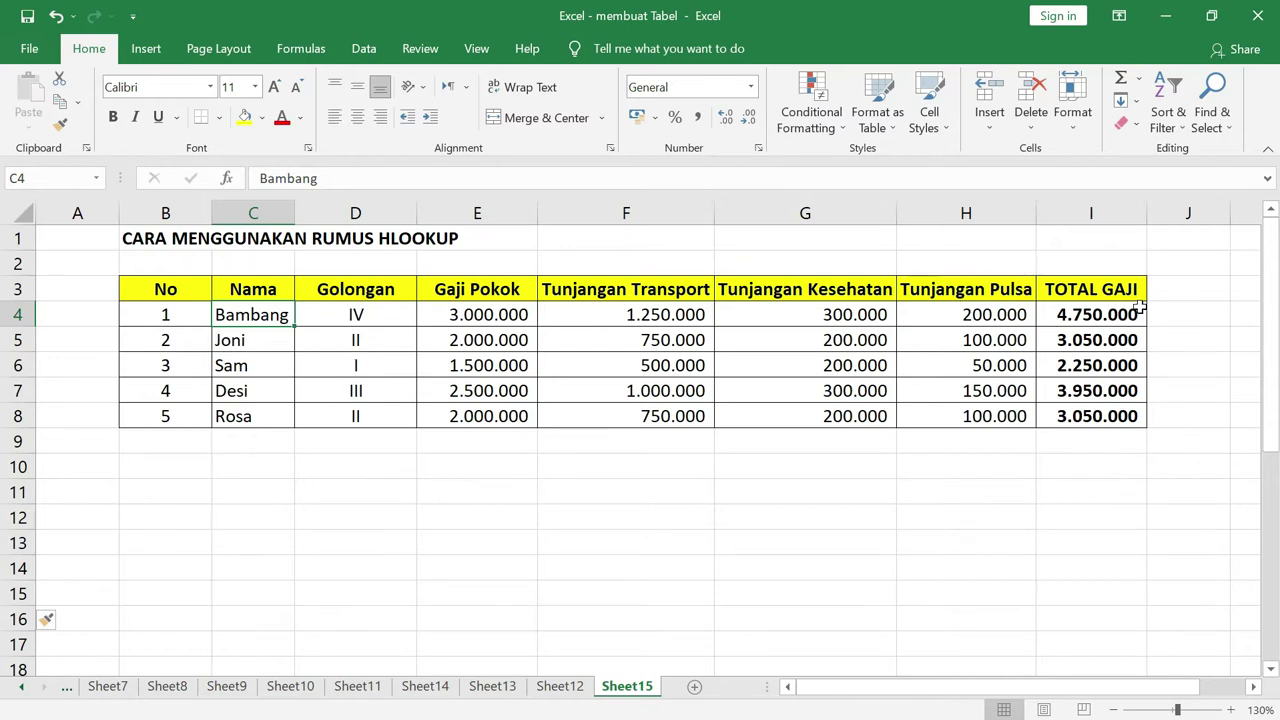
{"action": "left_click", "coordinate": [388, 314]}
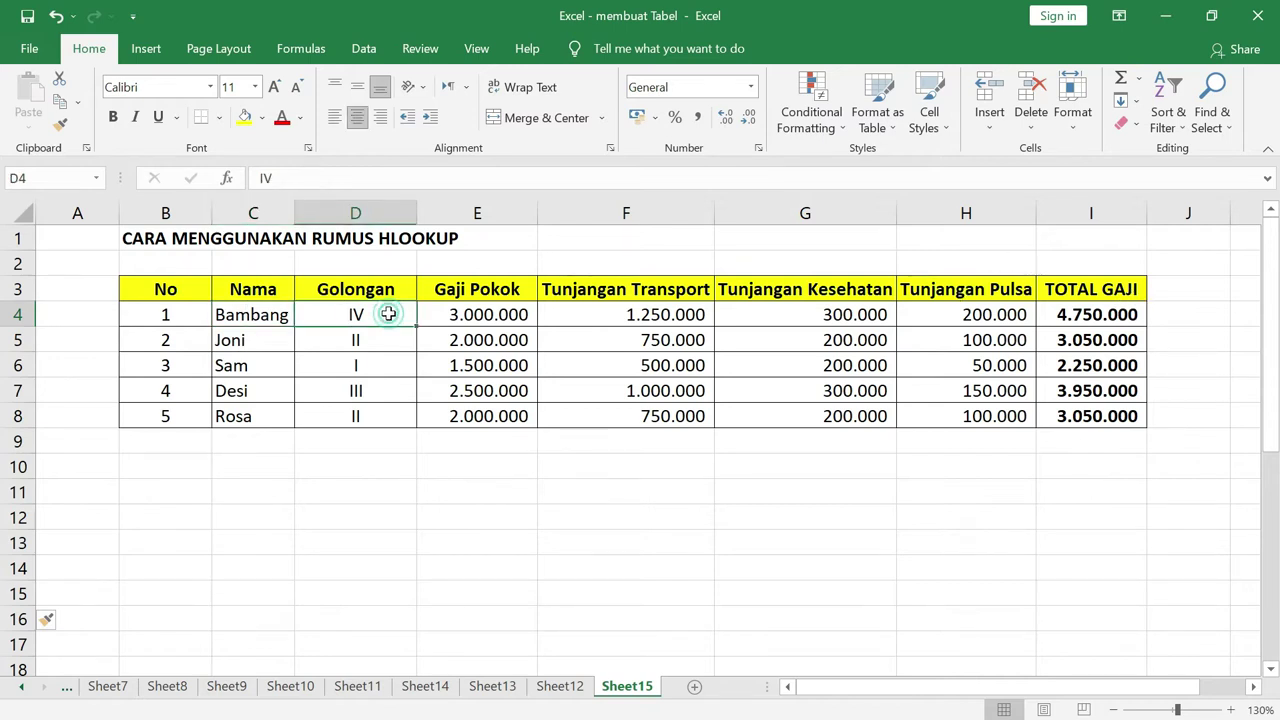
{"action": "type", "text": "I"}
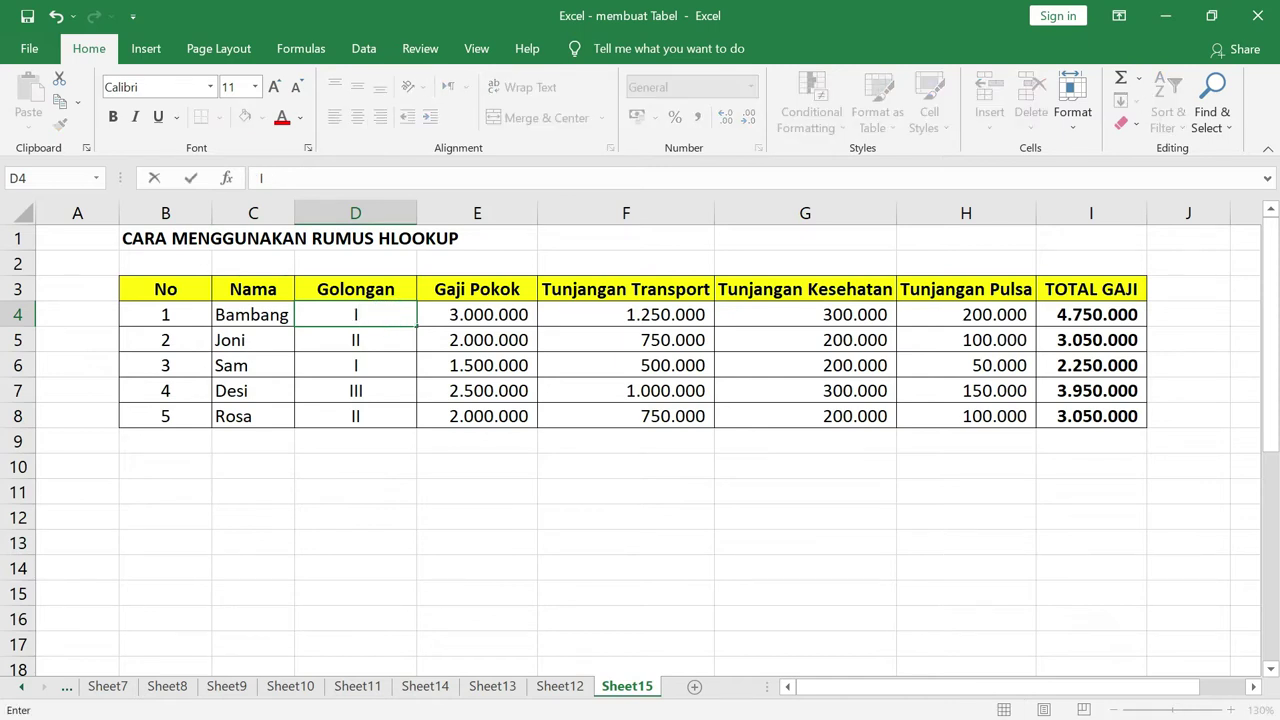
{"action": "key", "text": "Return"}
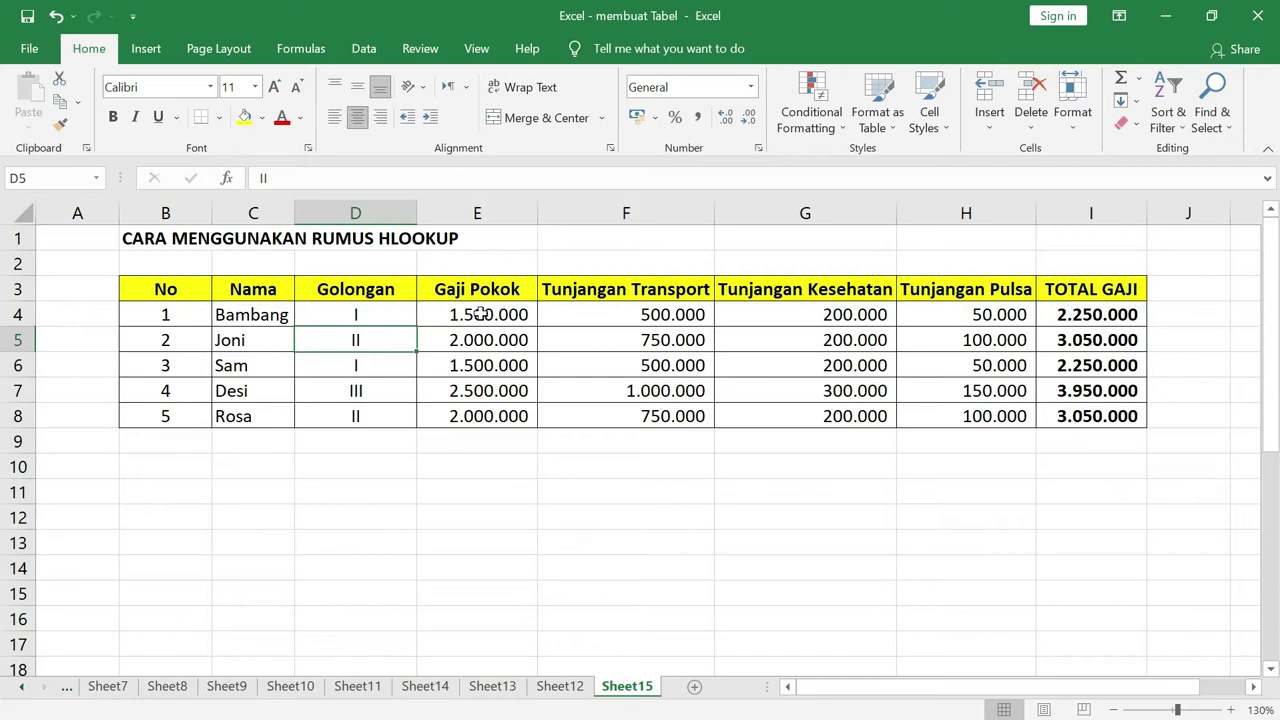
Compare the Golongan I column of the Sheet12 reference table with the first employee's TOTAL GAJI on Sheet15
{"action": "left_click", "coordinate": [563, 700]}
{"action": "scroll", "coordinate": [380, 364], "scroll_direction": "up", "scroll_amount": 1}
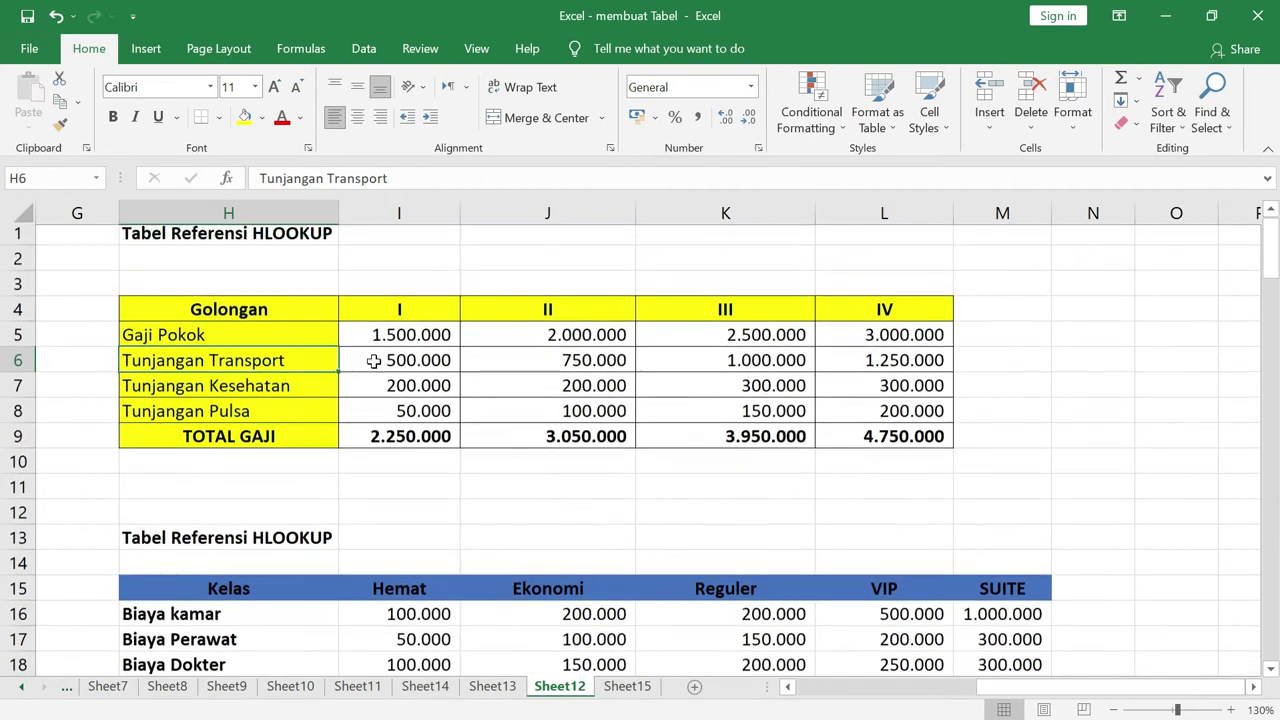
{"action": "left_click", "coordinate": [407, 315]}
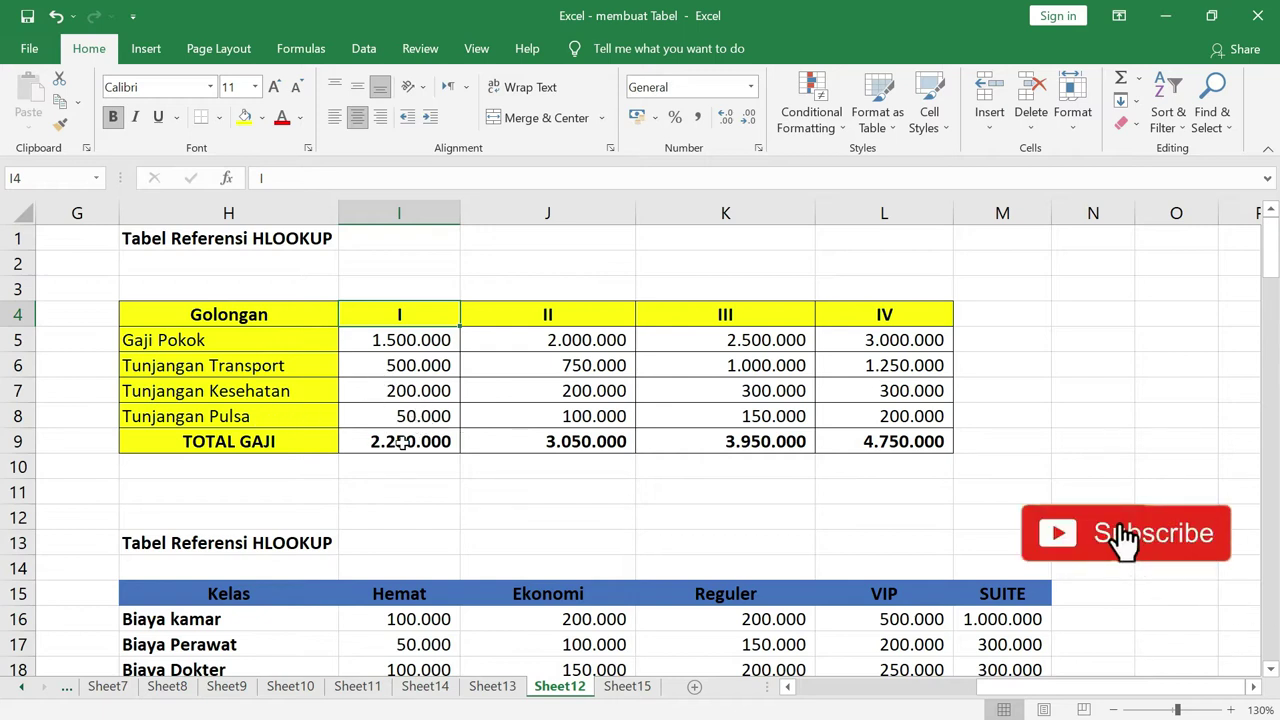
{"action": "left_click", "coordinate": [617, 690]}
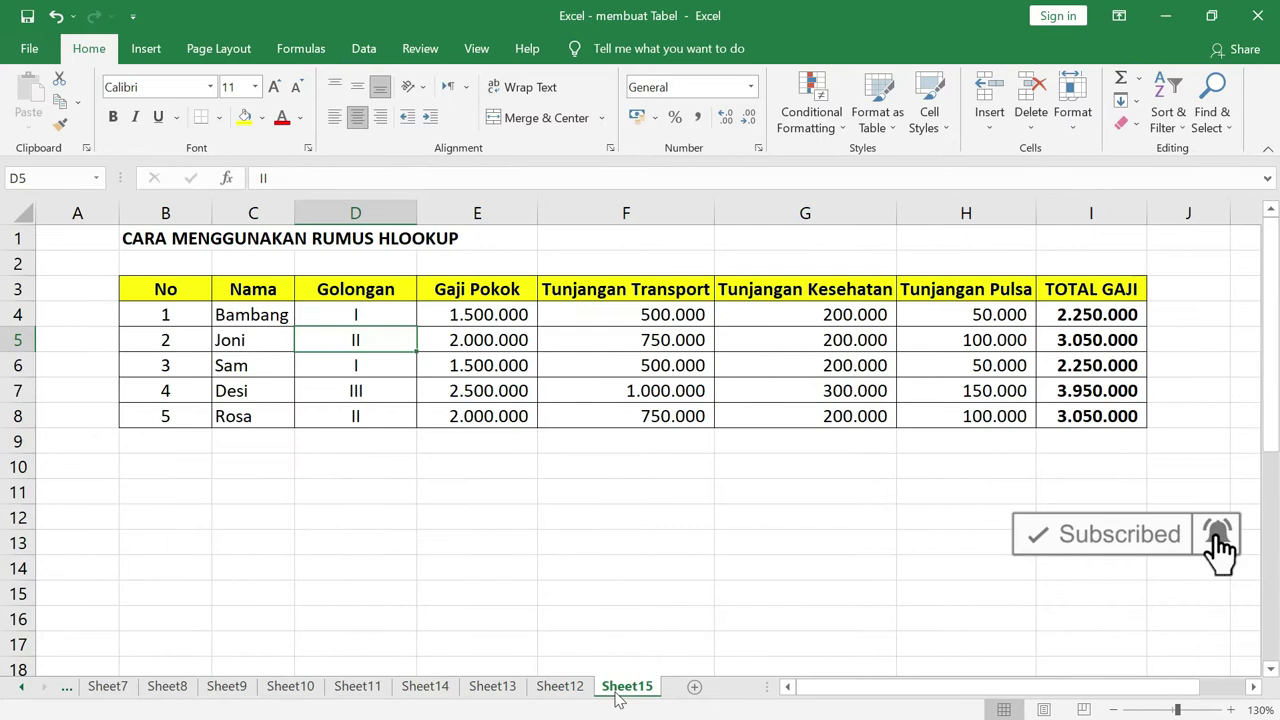
{"action": "left_click", "coordinate": [1092, 318]}
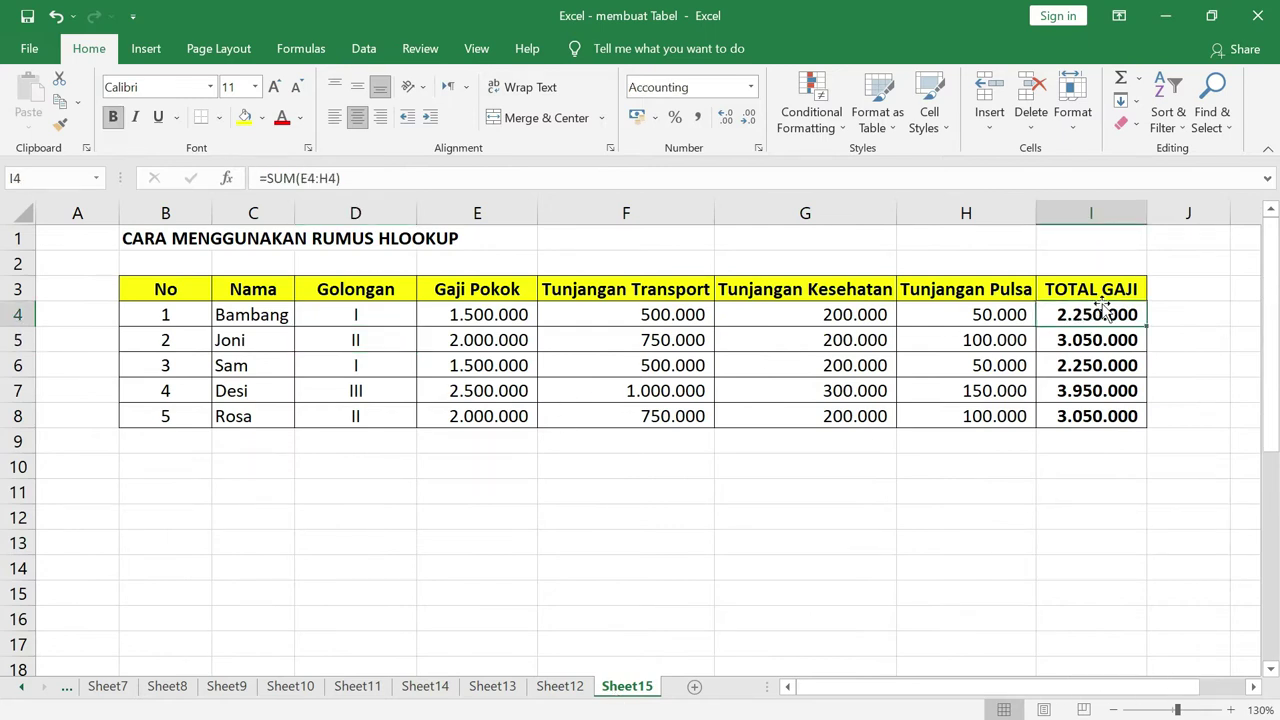
Set the first employee's Golongan in D4 to II
{"action": "left_click", "coordinate": [388, 317]}
{"action": "type", "text": "II("}
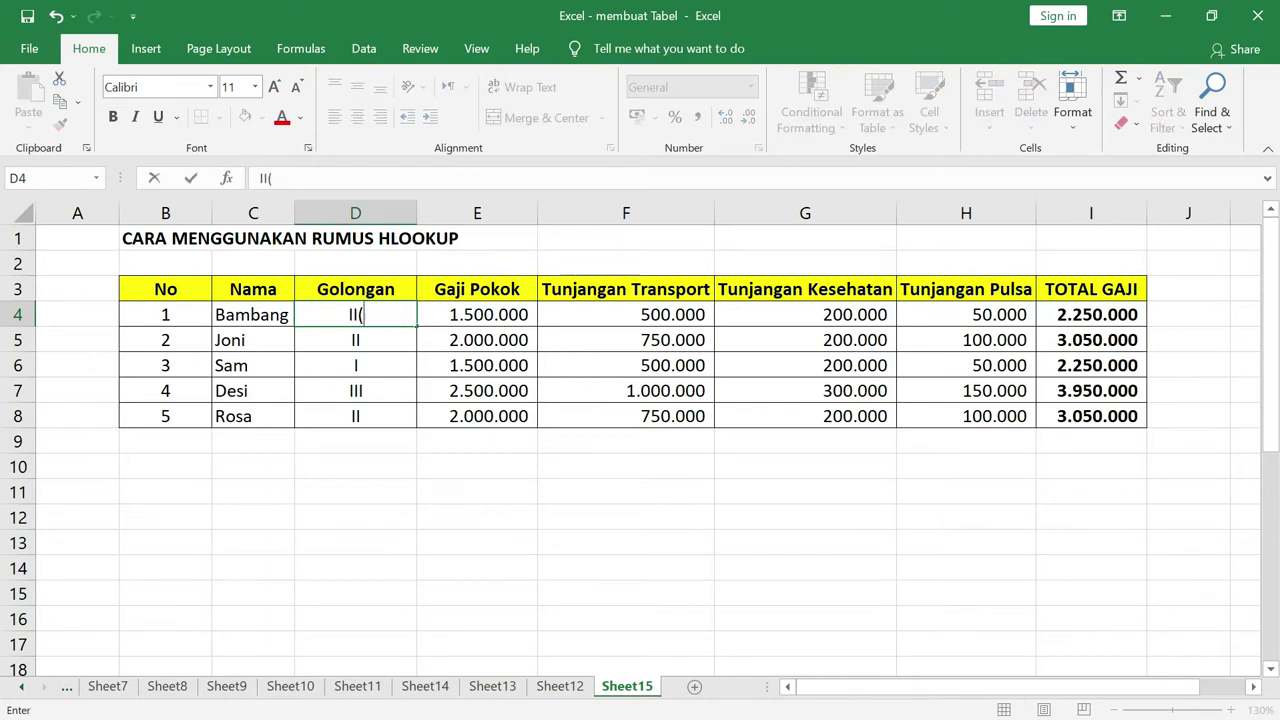
{"action": "key", "text": "Return"}
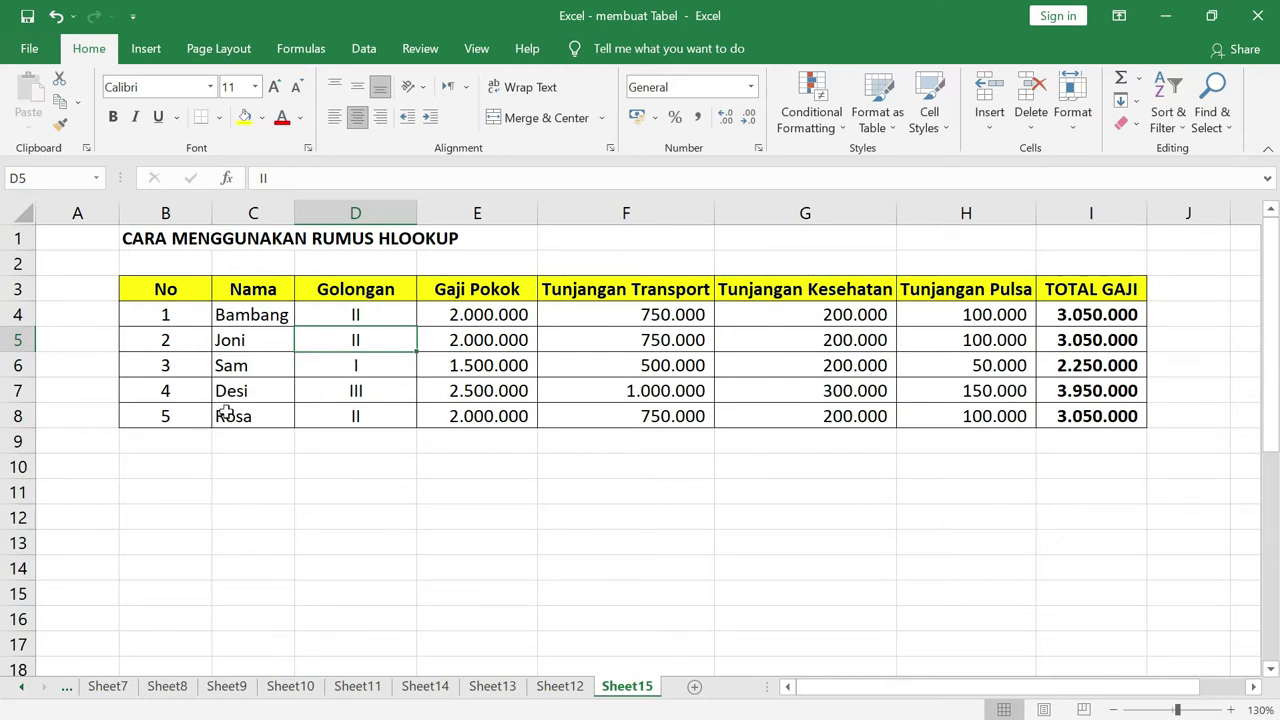
Copy the titled salary table in B1:I8 and paste the duplicate below it starting at B11
{"action": "left_click_drag", "start_coordinate": [118, 237], "coordinate": [1117, 414]}
{"action": "key", "text": "ctrl+c"}
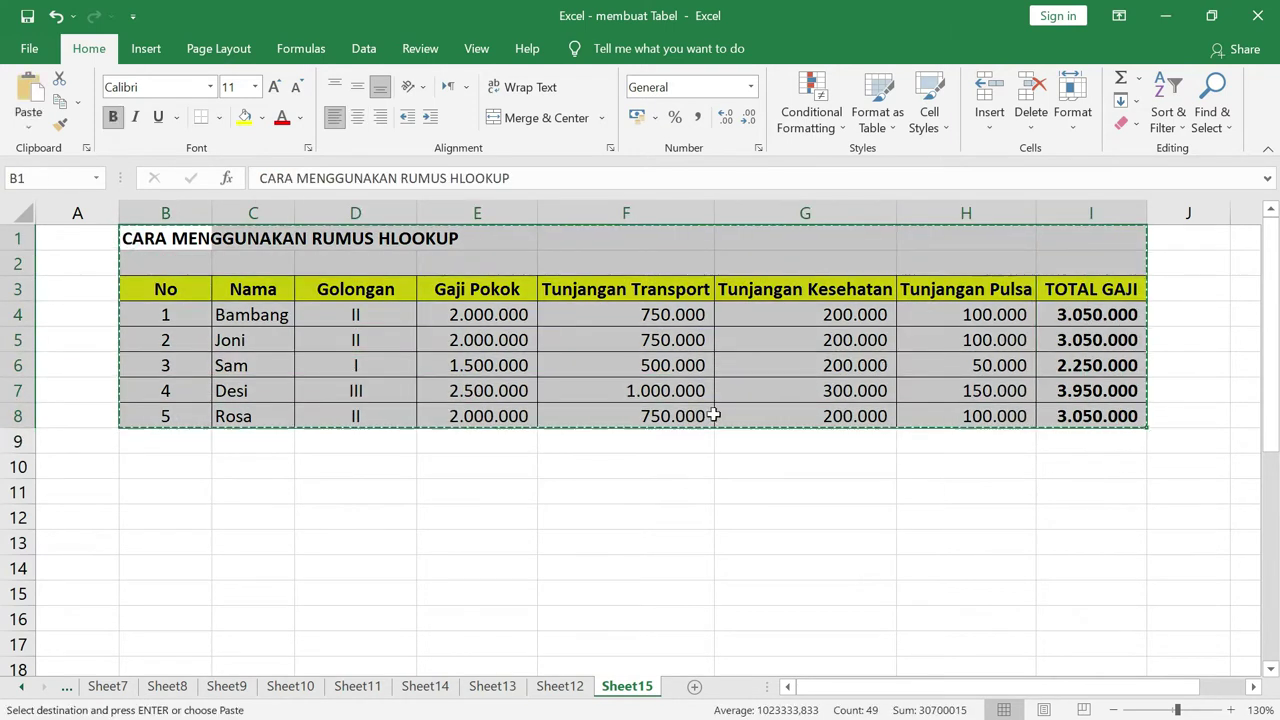
{"action": "left_click", "coordinate": [170, 468]}
{"action": "left_click", "coordinate": [181, 495]}
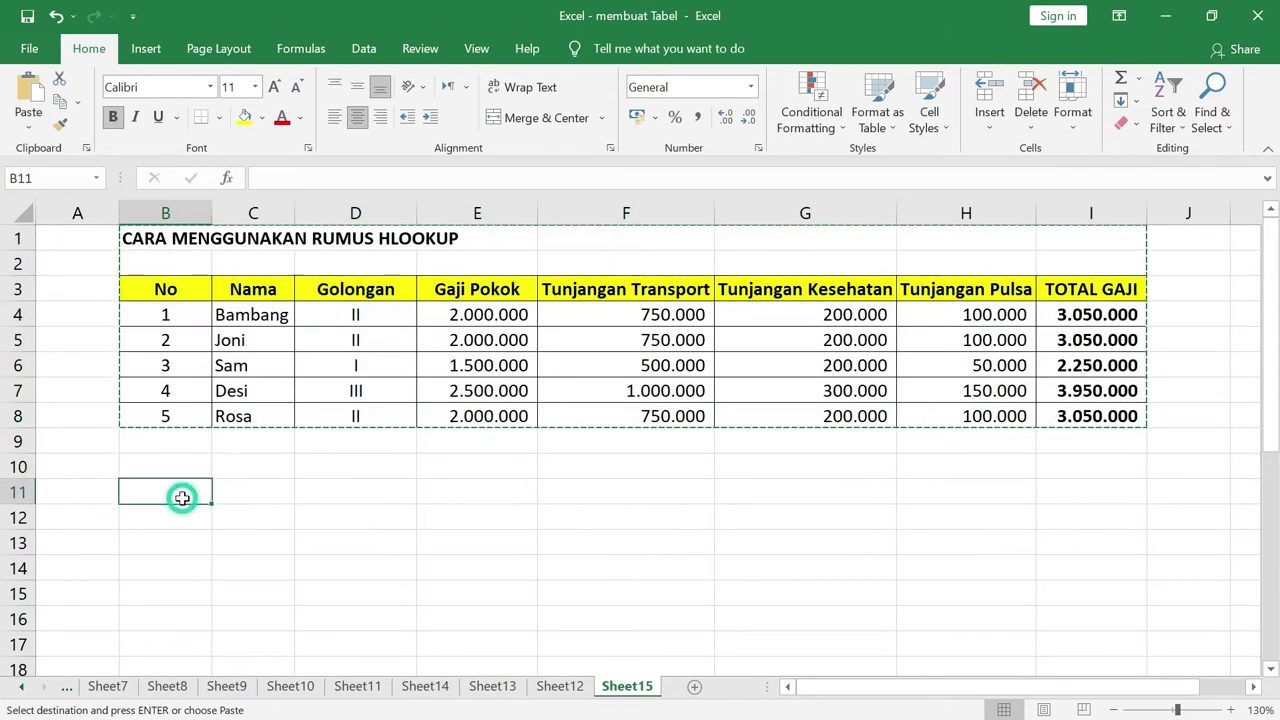
{"action": "key", "text": "ctrl+v"}
{"action": "scroll", "coordinate": [510, 505], "scroll_direction": "down", "scroll_amount": 1}
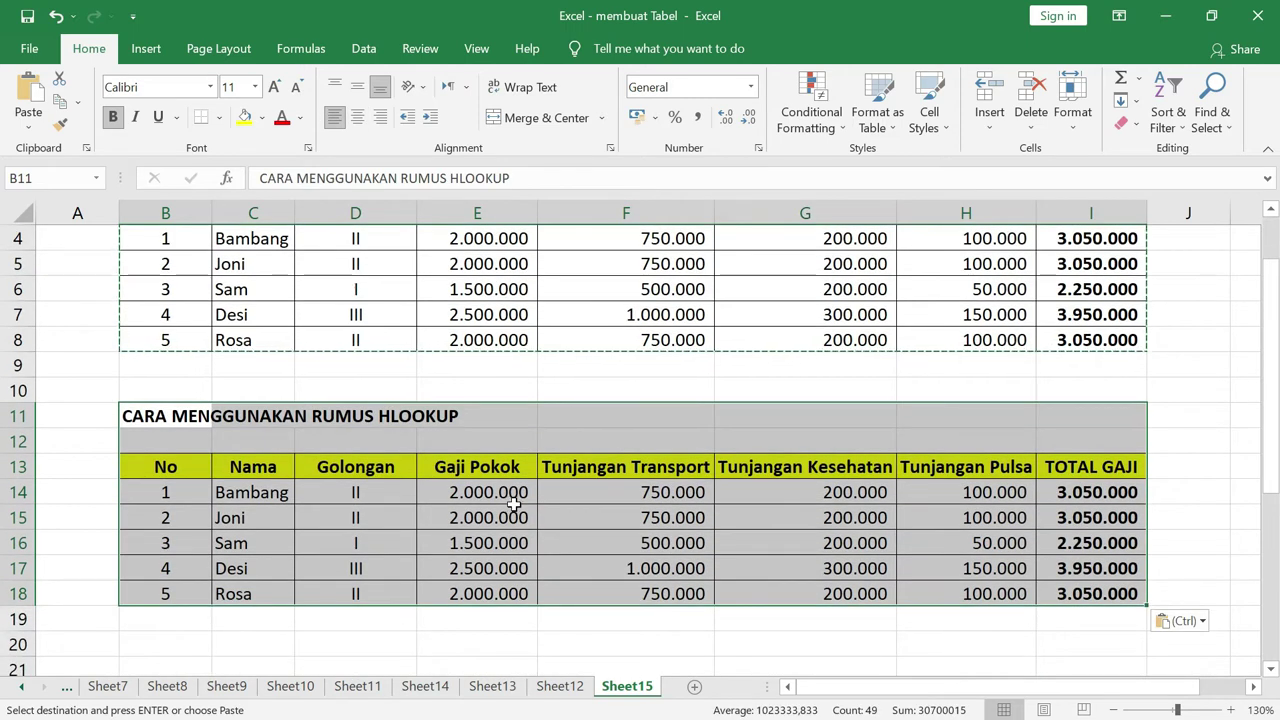
Clear the Golongan through TOTAL GAJI entries in D14:I18 of the duplicated table
{"action": "left_click", "coordinate": [512, 507]}
{"action": "left_click_drag", "start_coordinate": [372, 490], "coordinate": [1108, 597]}
{"action": "key", "text": "Delete"}
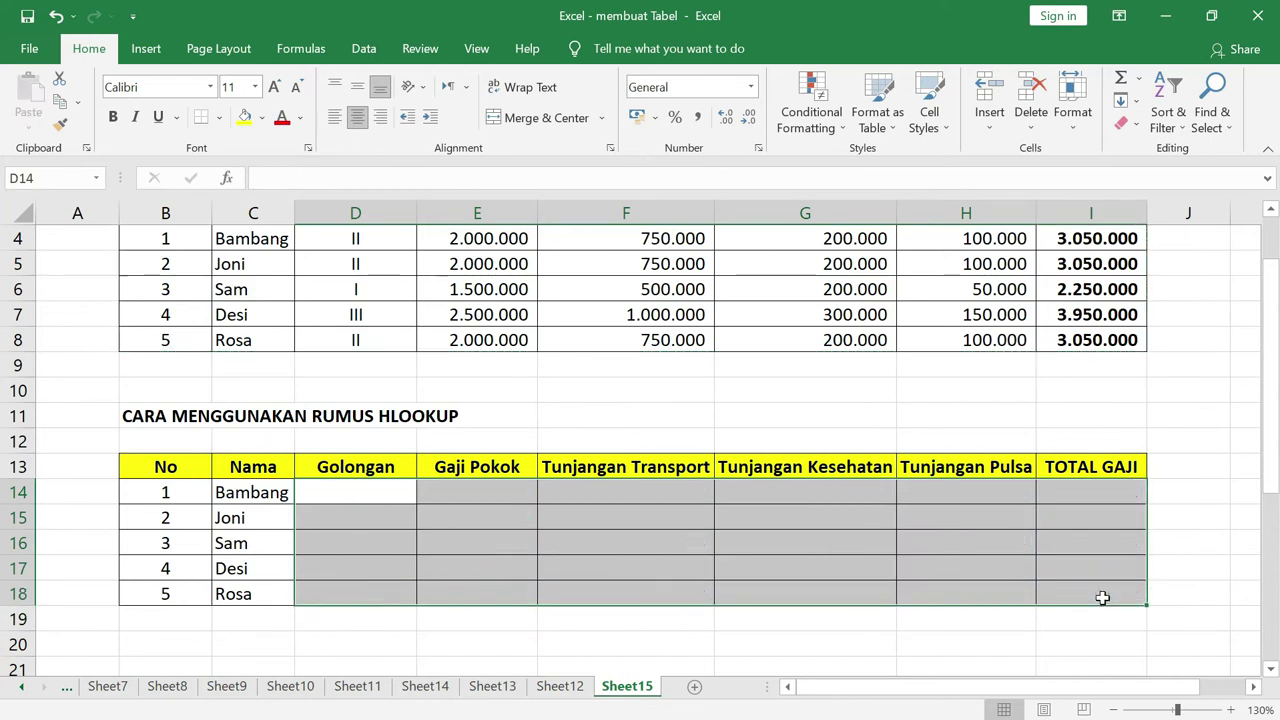
Start an HLOOKUP formula in the first Gaji Pokok cell, E14, with D14 as the lookup value
{"action": "left_click", "coordinate": [463, 502]}
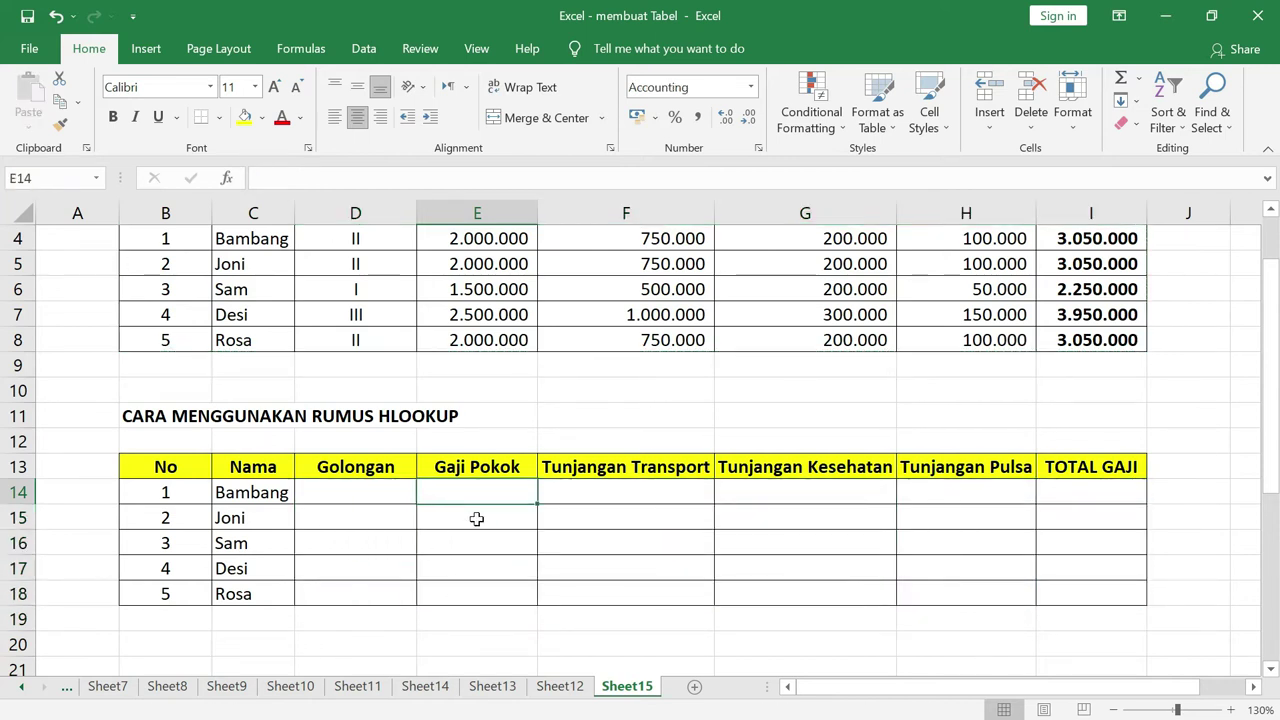
{"action": "scroll", "coordinate": [476, 519], "scroll_direction": "up", "scroll_amount": 1}
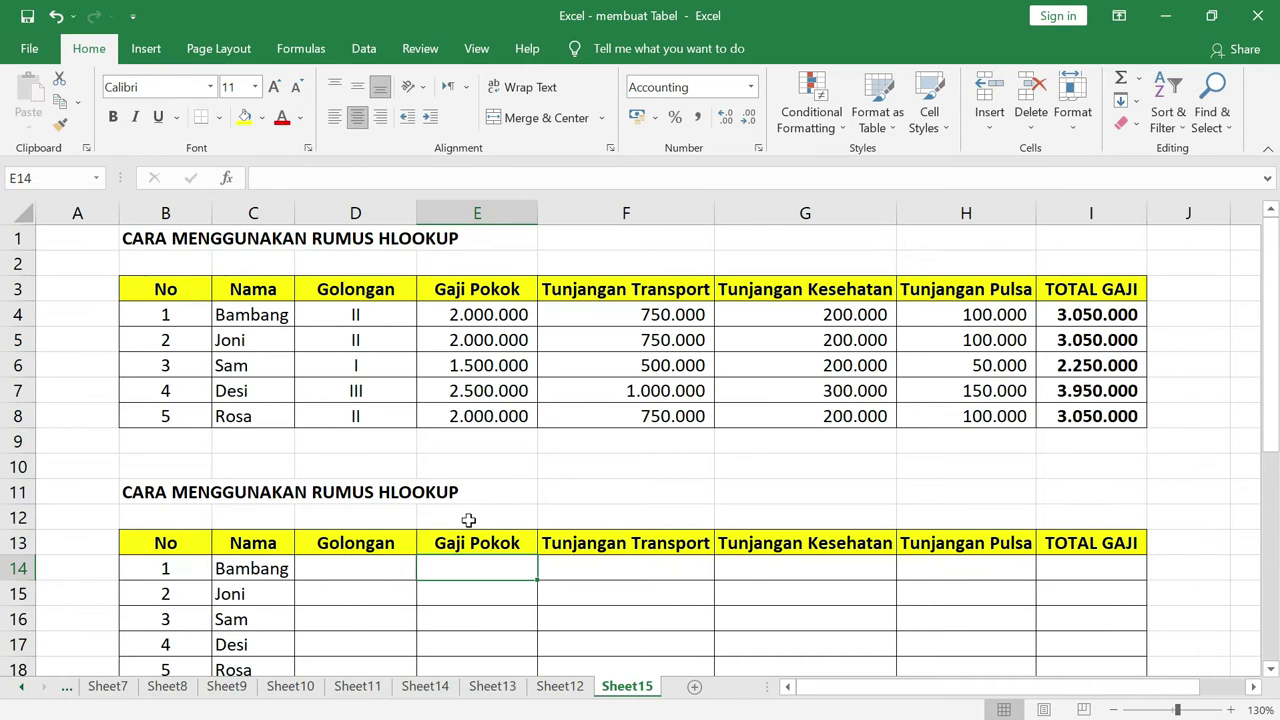
{"action": "type", "text": "="}
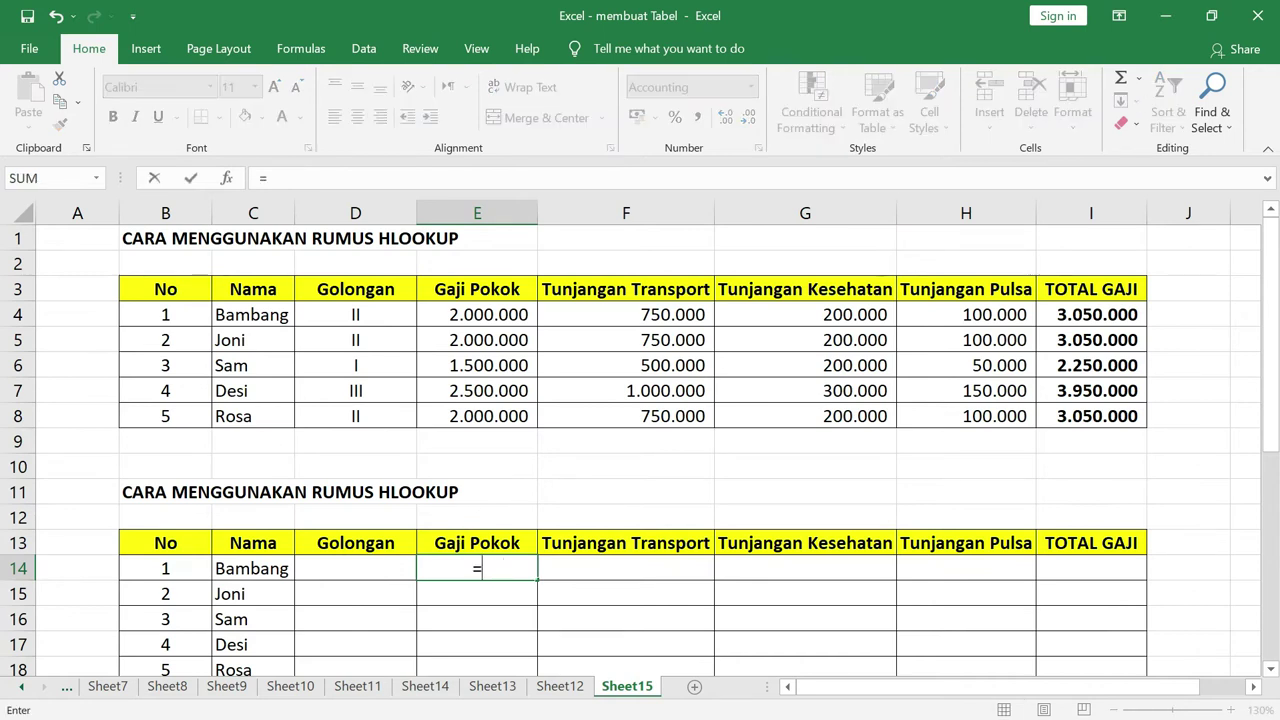
{"action": "type", "text": "hlook"}
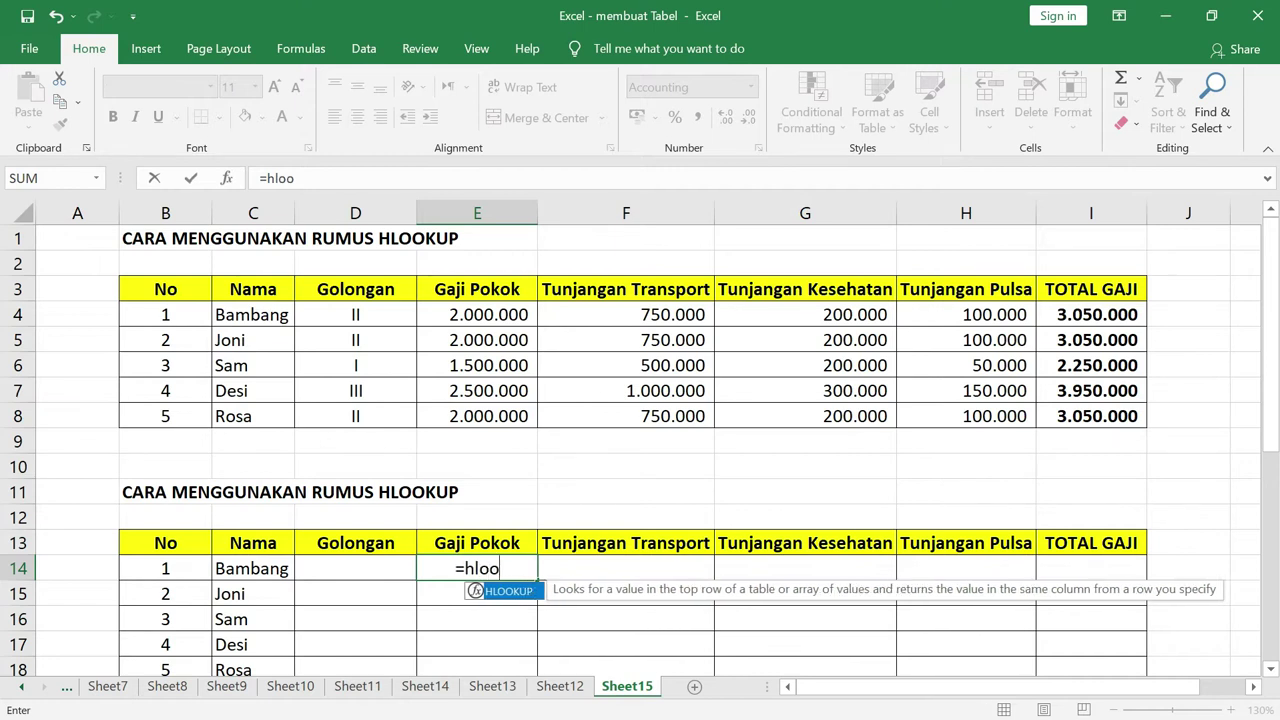
{"action": "double_click", "coordinate": [517, 596]}
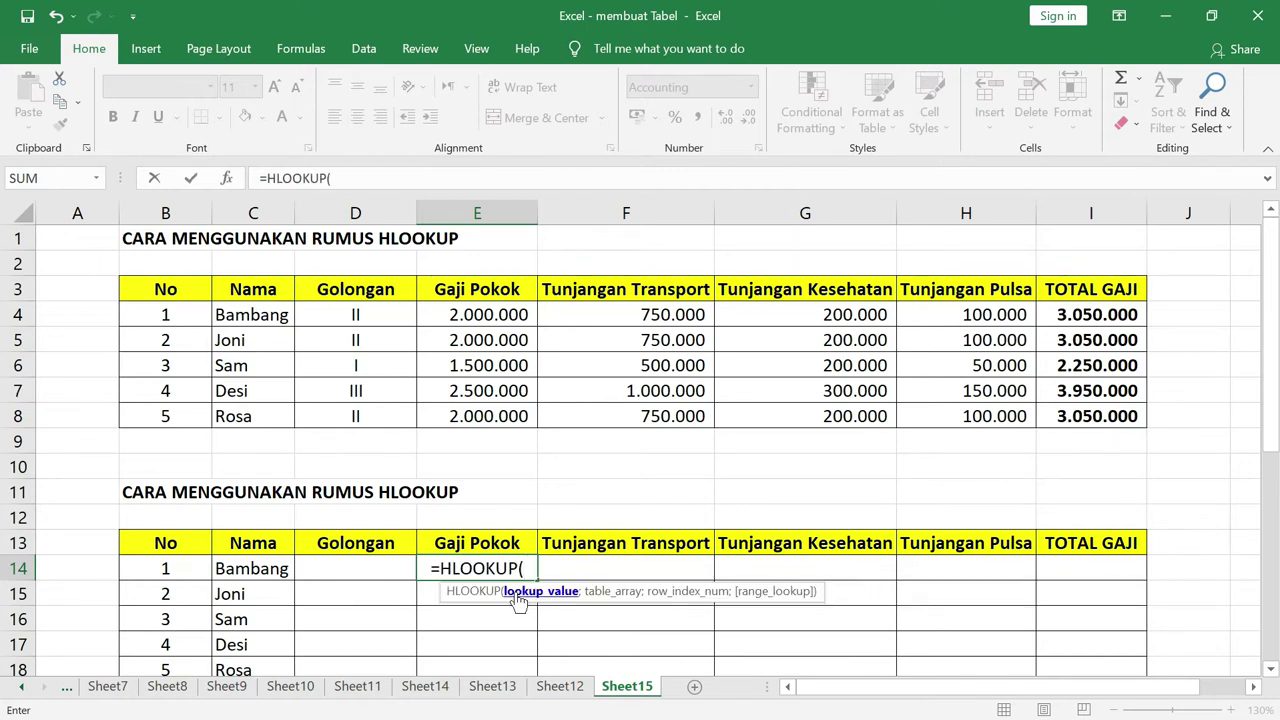
{"action": "scroll", "coordinate": [536, 567], "scroll_direction": "down", "scroll_amount": 2}
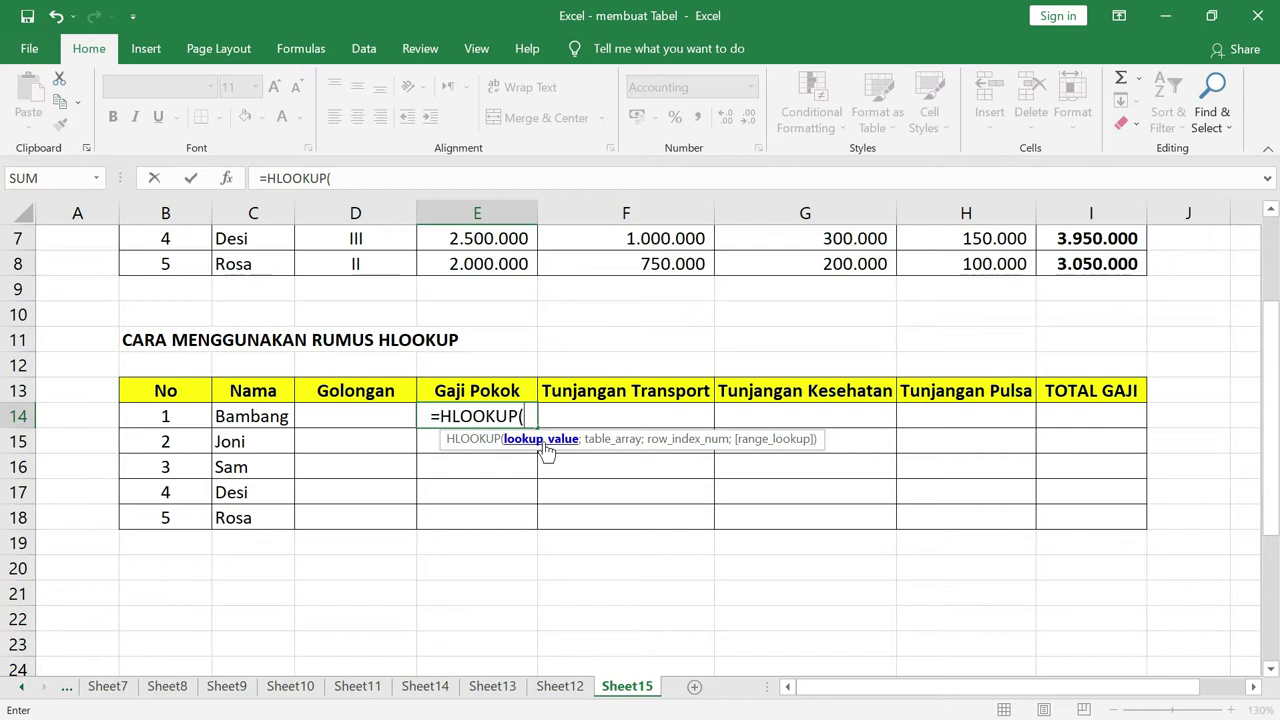
{"action": "left_click", "coordinate": [378, 420]}
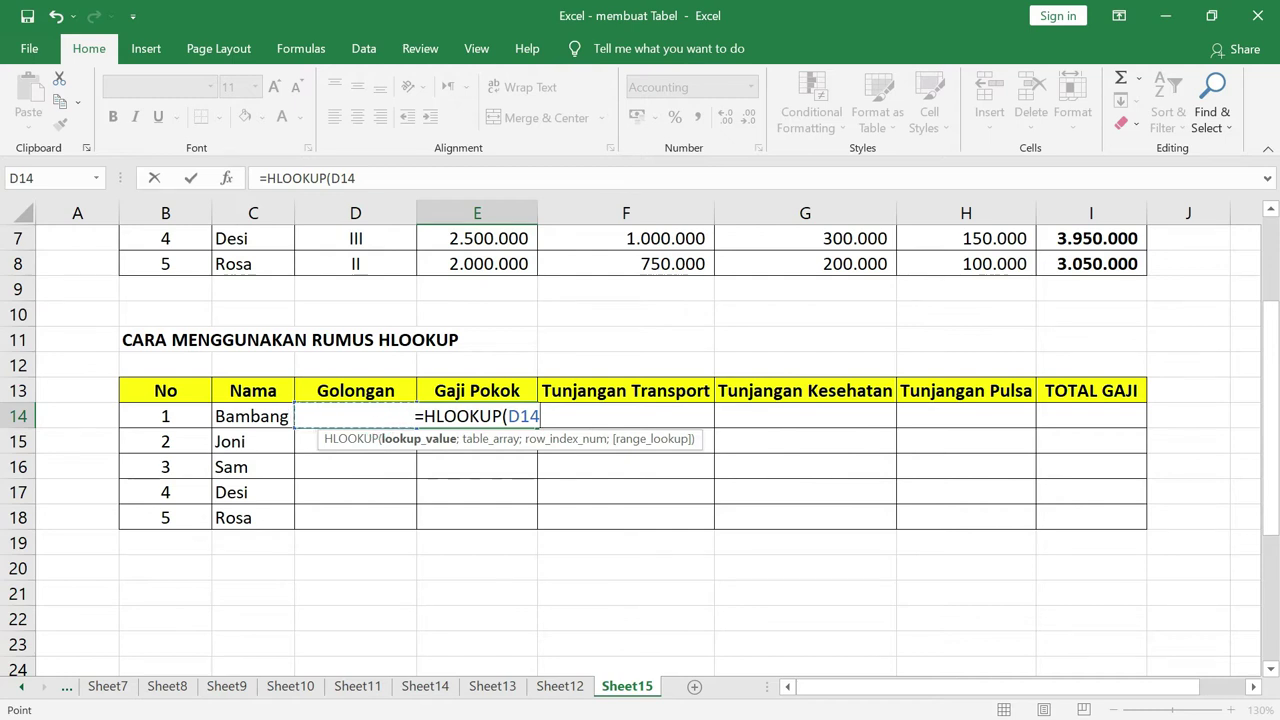
{"action": "type", "text": ";"}
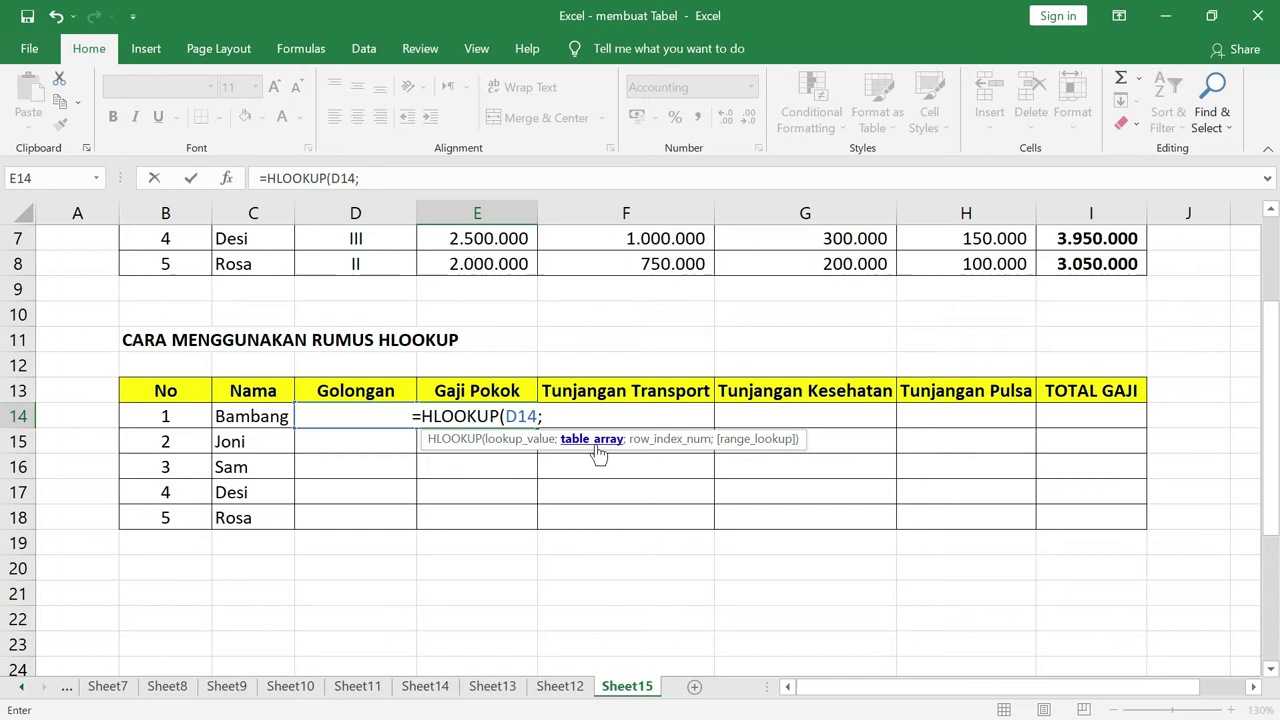
Complete the HLOOKUP formula with table array Sheet12!I4:L8, row index 2 and FALSE for an exact match
{"action": "left_click", "coordinate": [560, 686]}
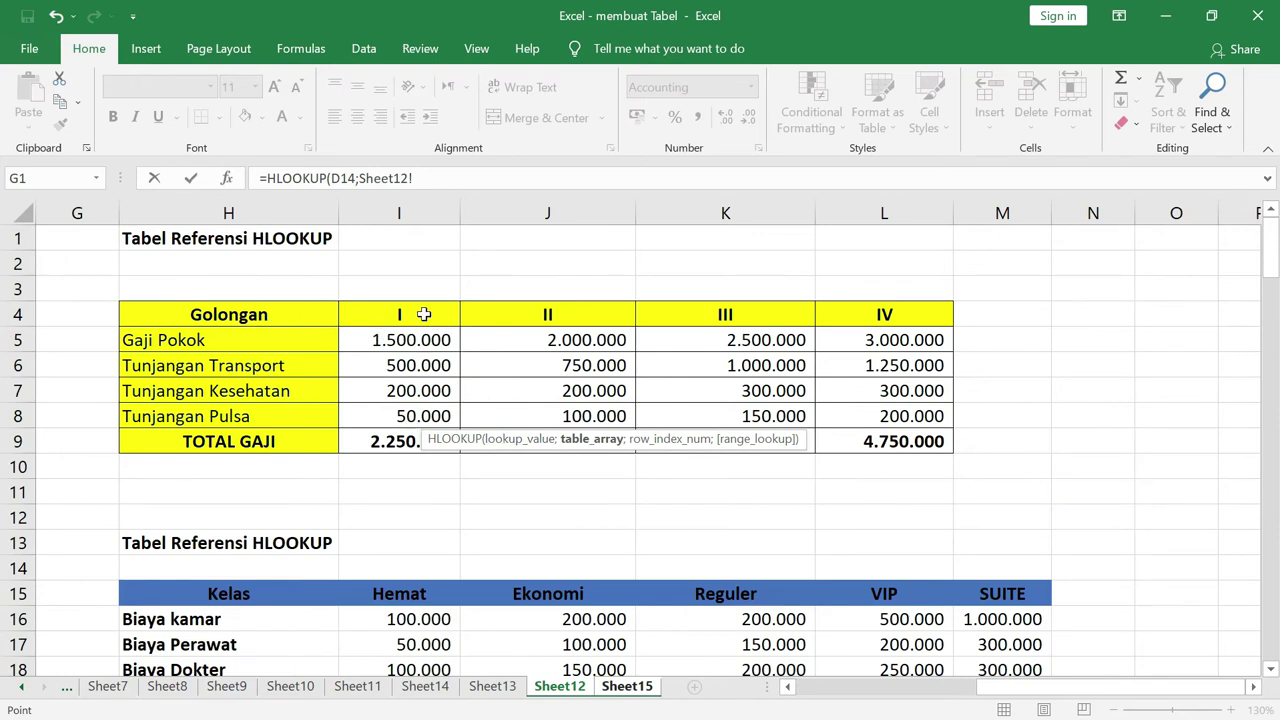
{"action": "left_click_drag", "start_coordinate": [424, 314], "coordinate": [917, 416]}
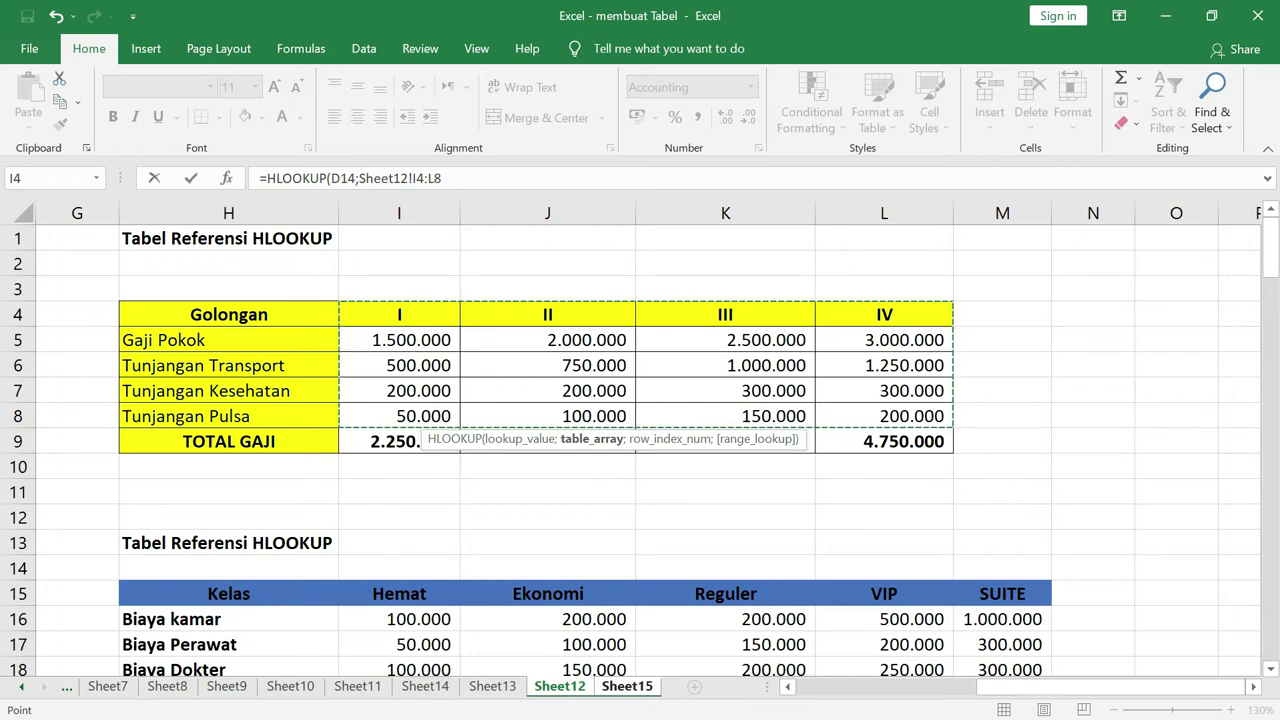
{"action": "left_click", "coordinate": [462, 180]}
{"action": "type", "text": ";"}
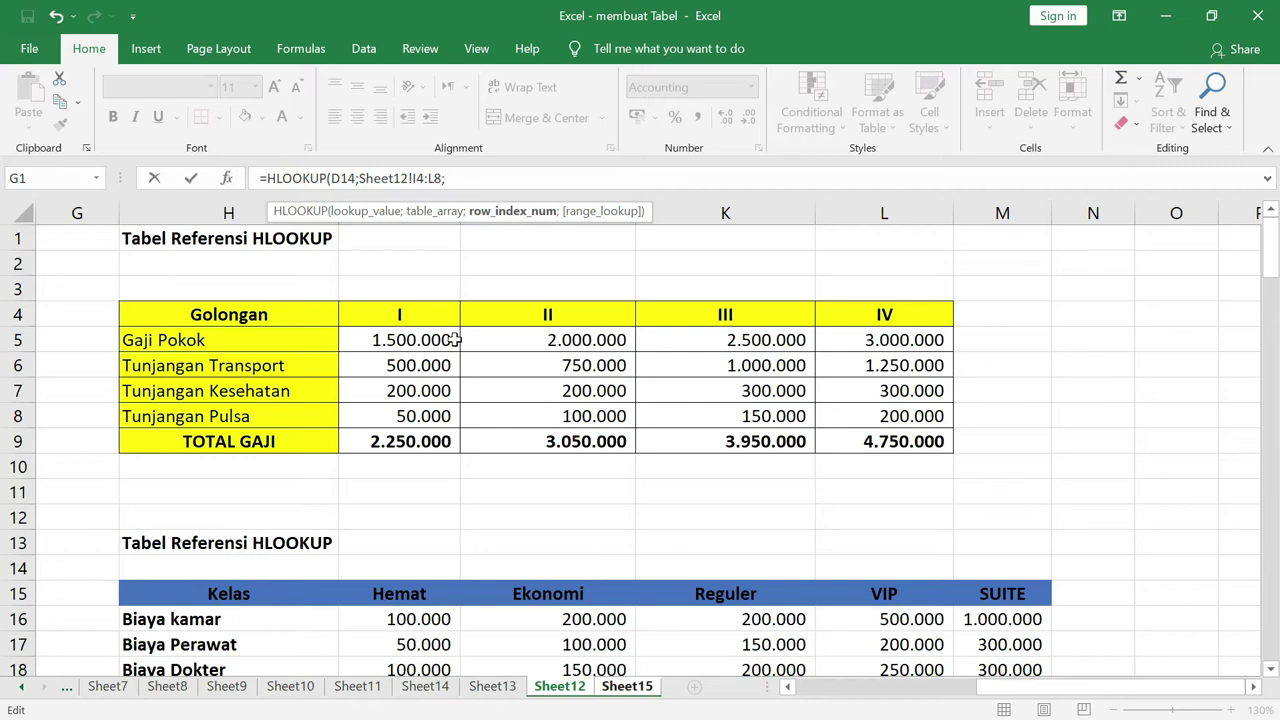
{"action": "type", "text": ";"}
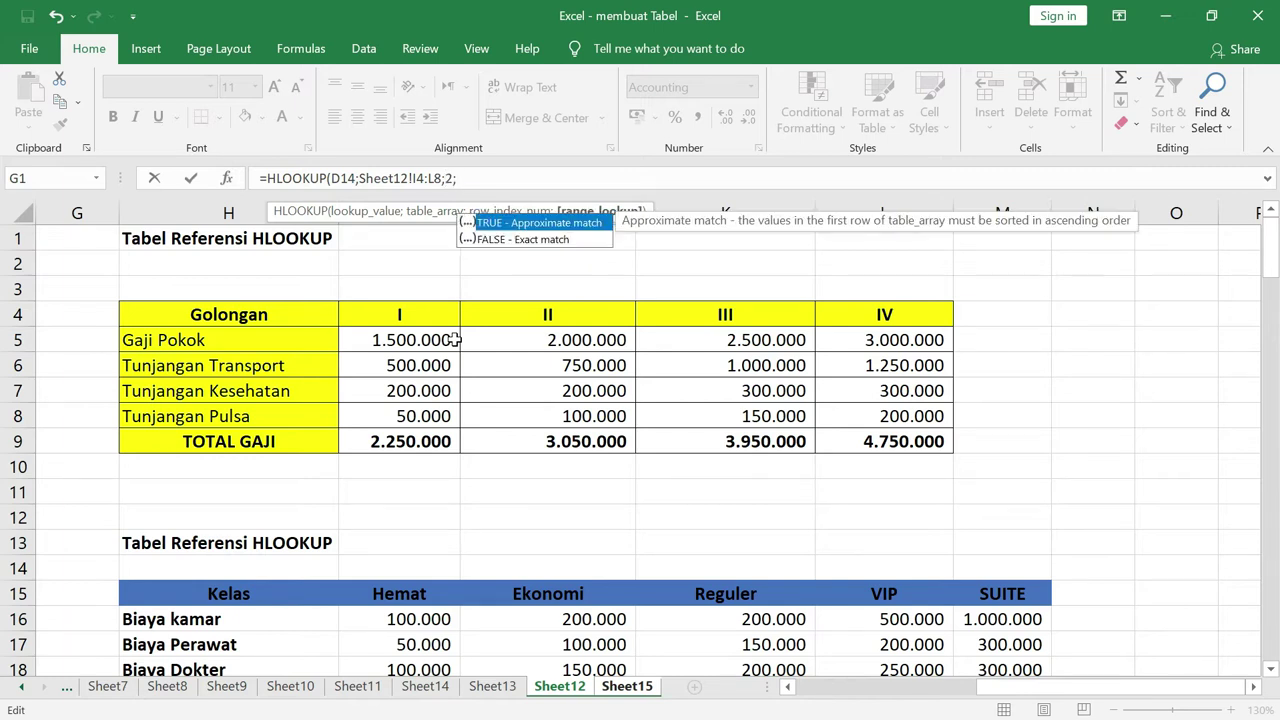
{"action": "double_click", "coordinate": [529, 241]}
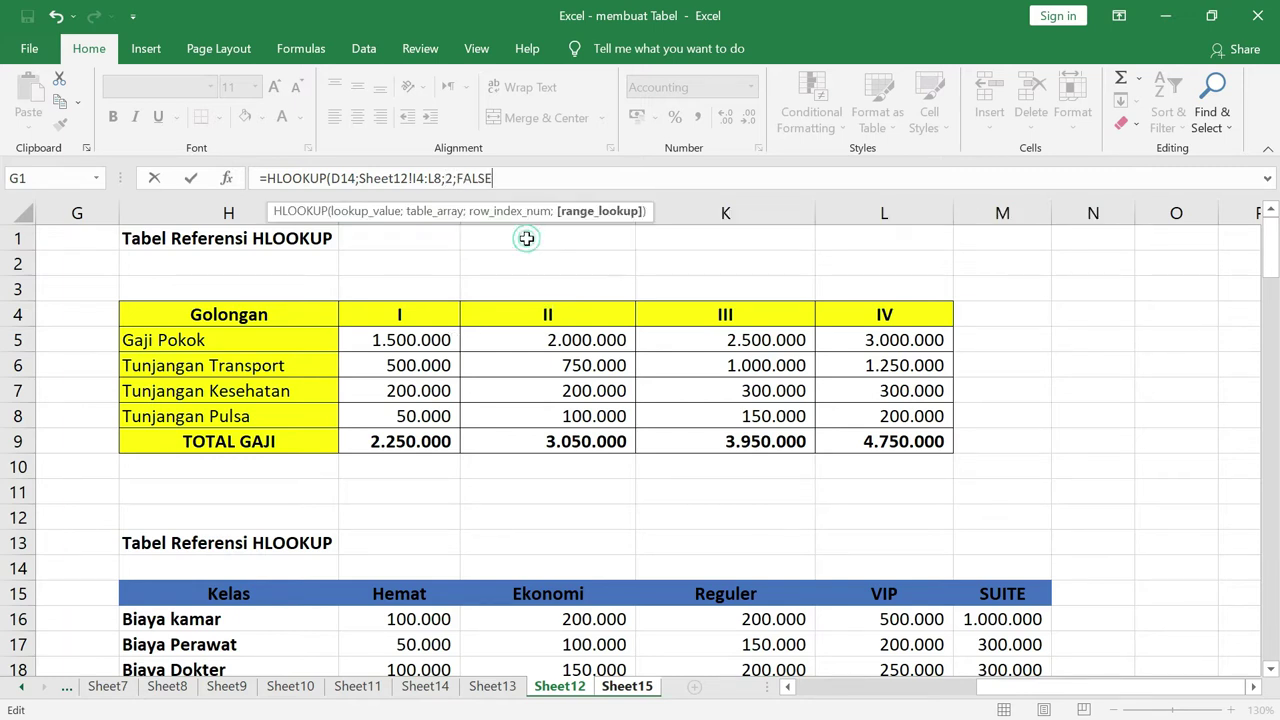
{"action": "type", "text": ")"}
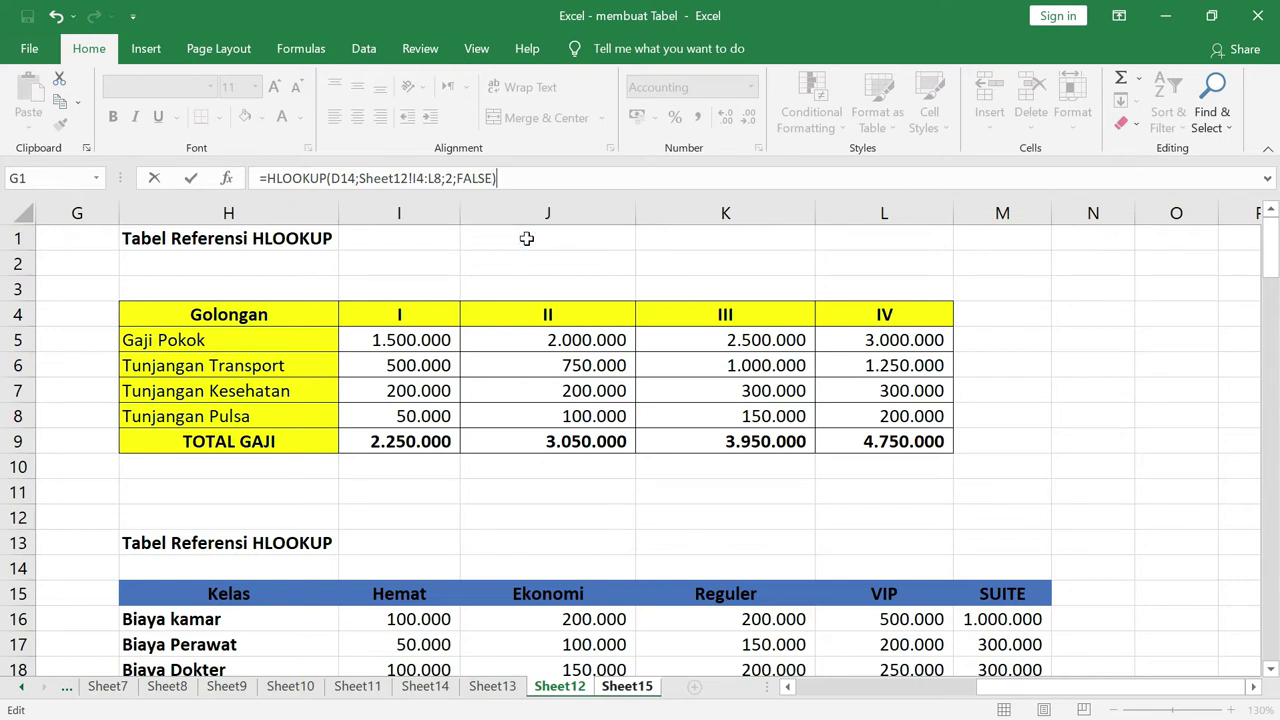
{"action": "key", "text": "Return"}
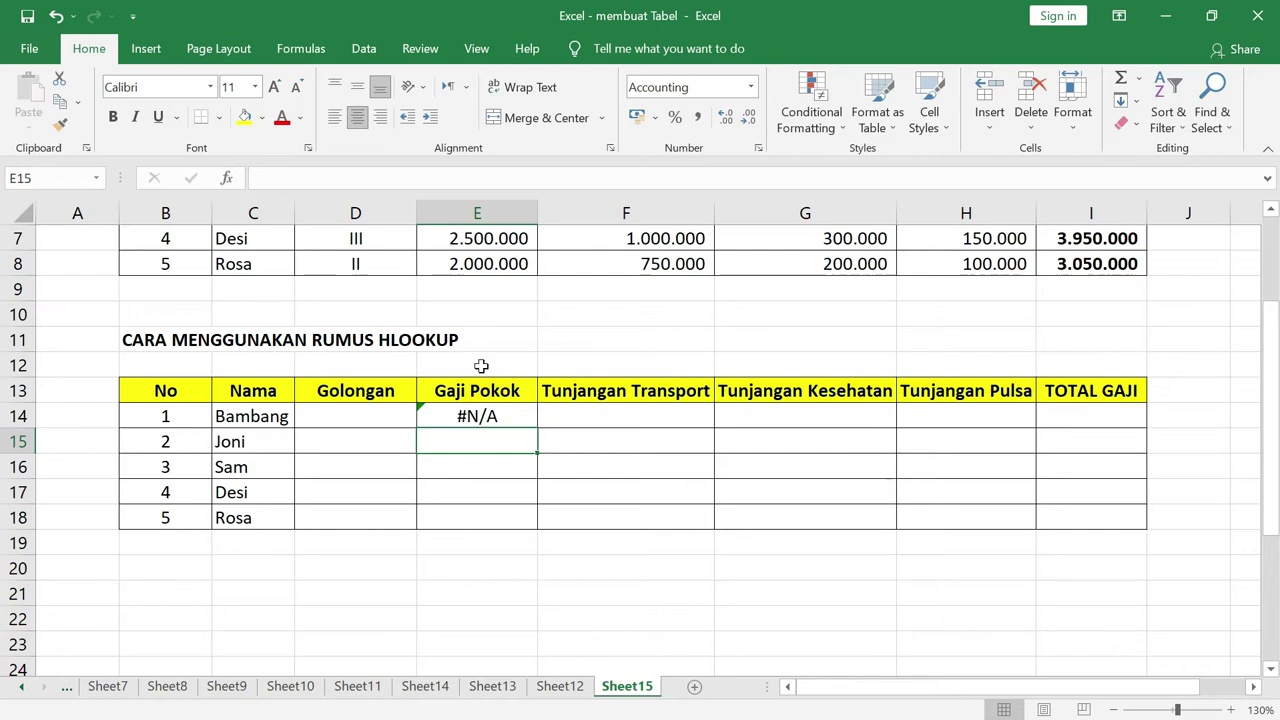
Enter Golongan I for the first employee in D14 and check its Gaji Pokok against the reference table on Sheet12
{"action": "left_click", "coordinate": [373, 424]}
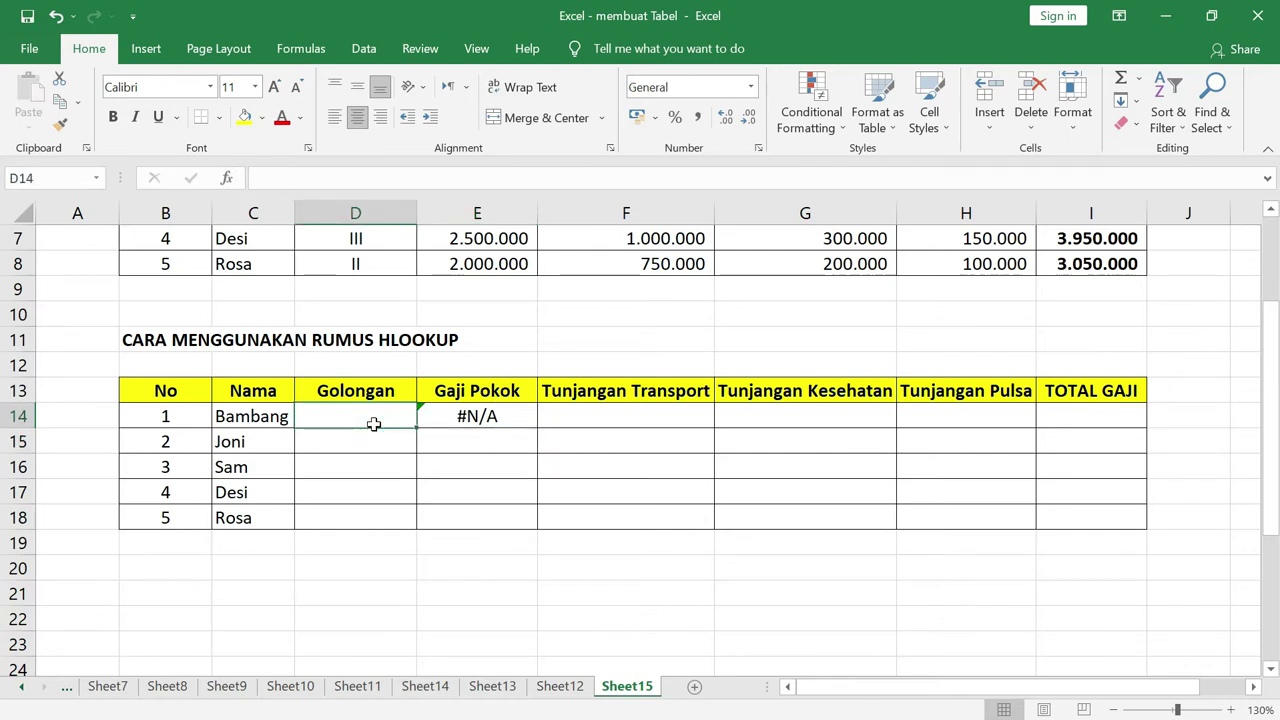
{"action": "type", "text": "I"}
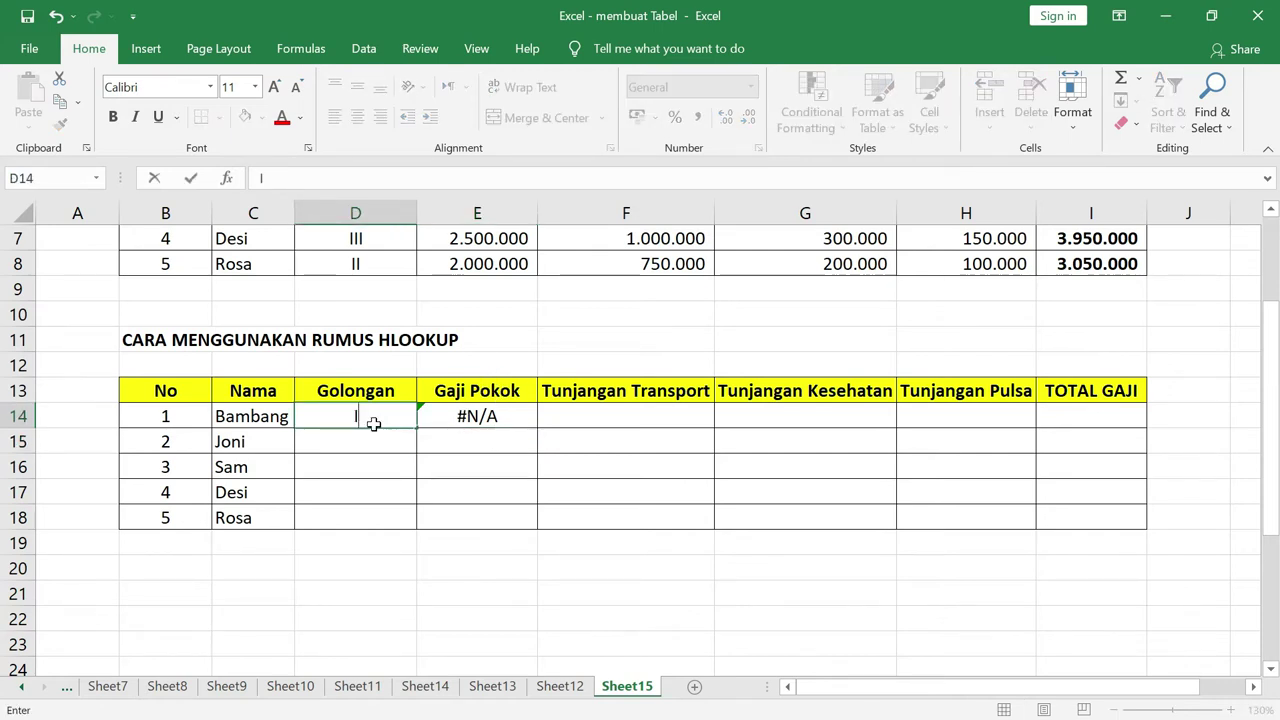
{"action": "key", "text": "Return"}
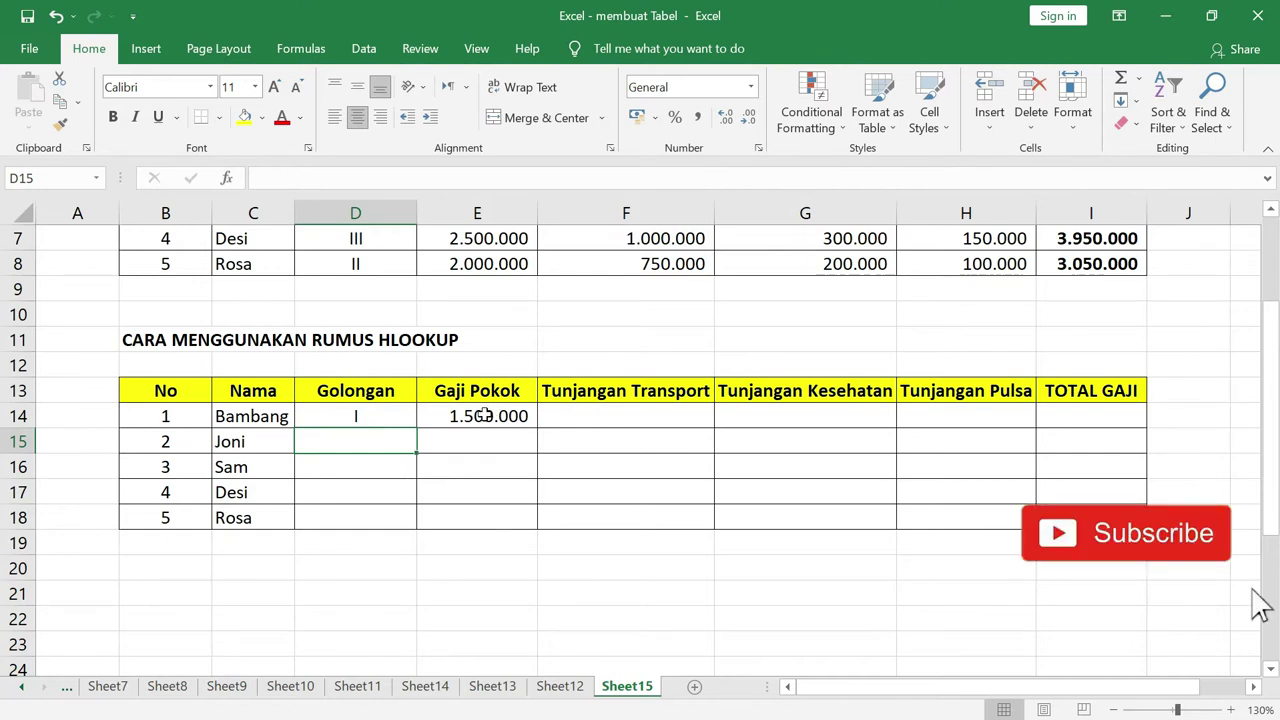
{"action": "left_click", "coordinate": [559, 686]}
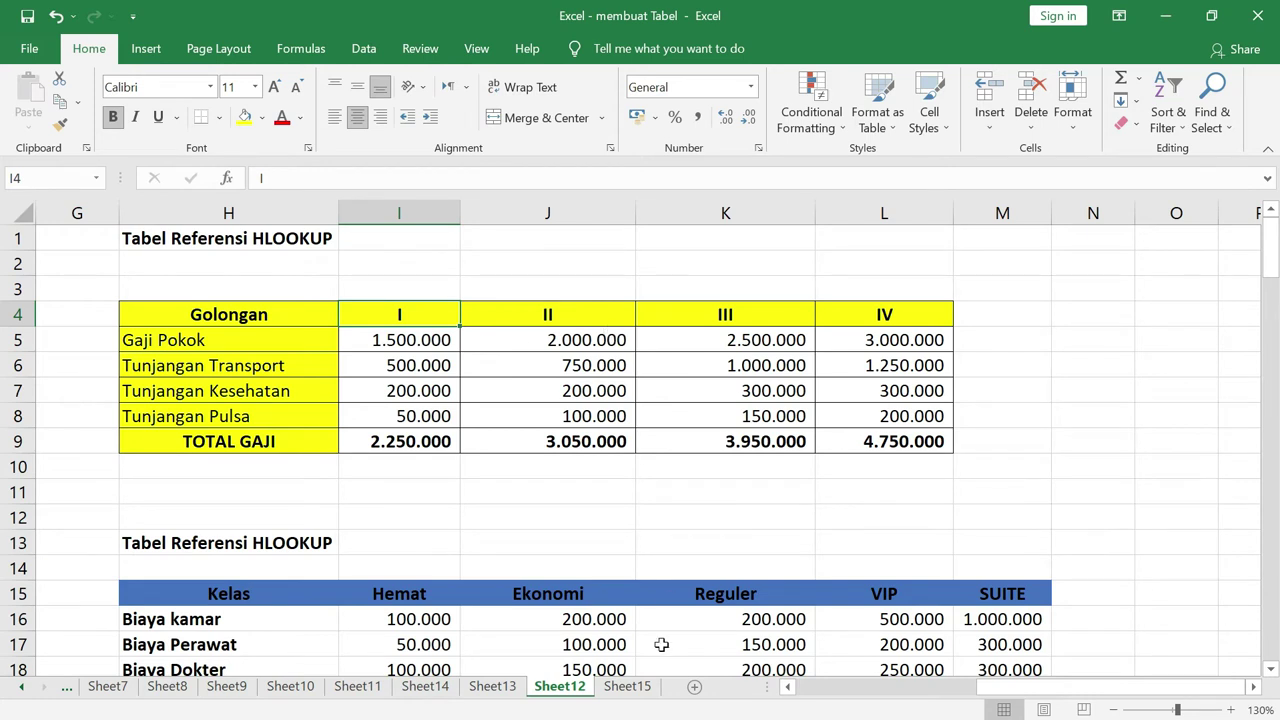
{"action": "left_click", "coordinate": [627, 686]}
Change the Golongan in D14 to II and compare the returned Gaji Pokok with the Sheet12 reference table
{"action": "double_click", "coordinate": [397, 416]}
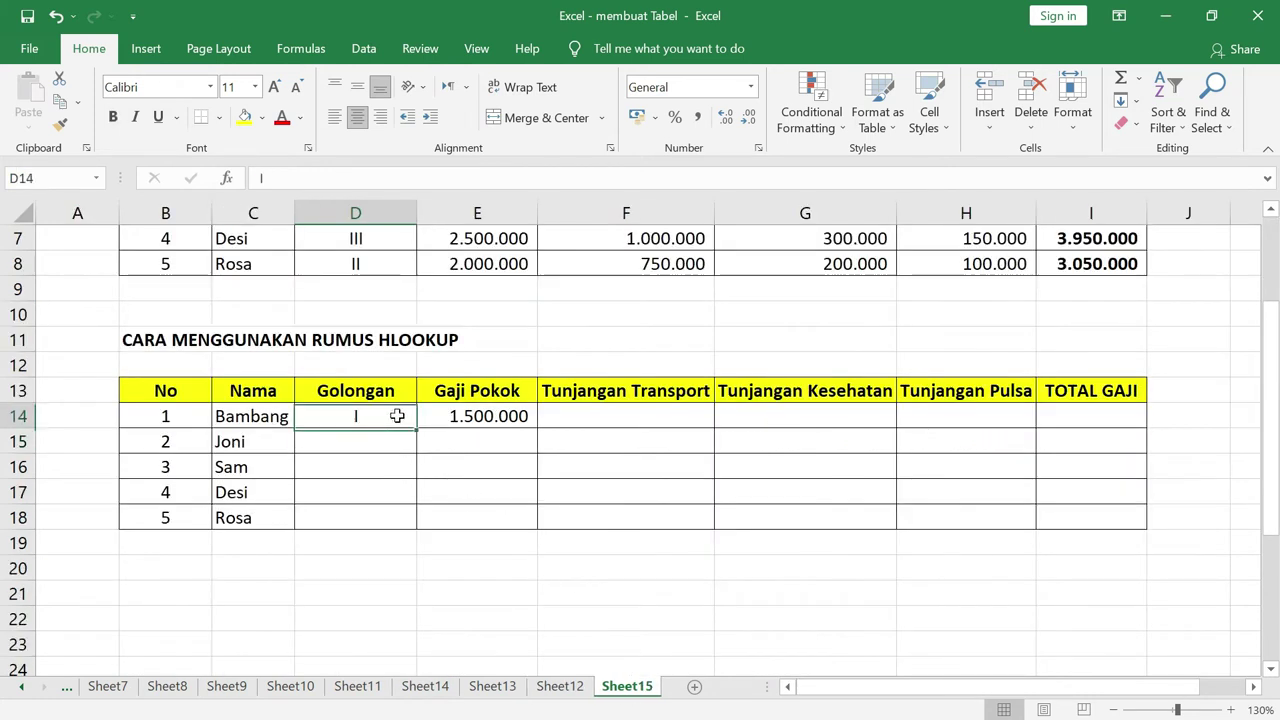
{"action": "type", "text": "I"}
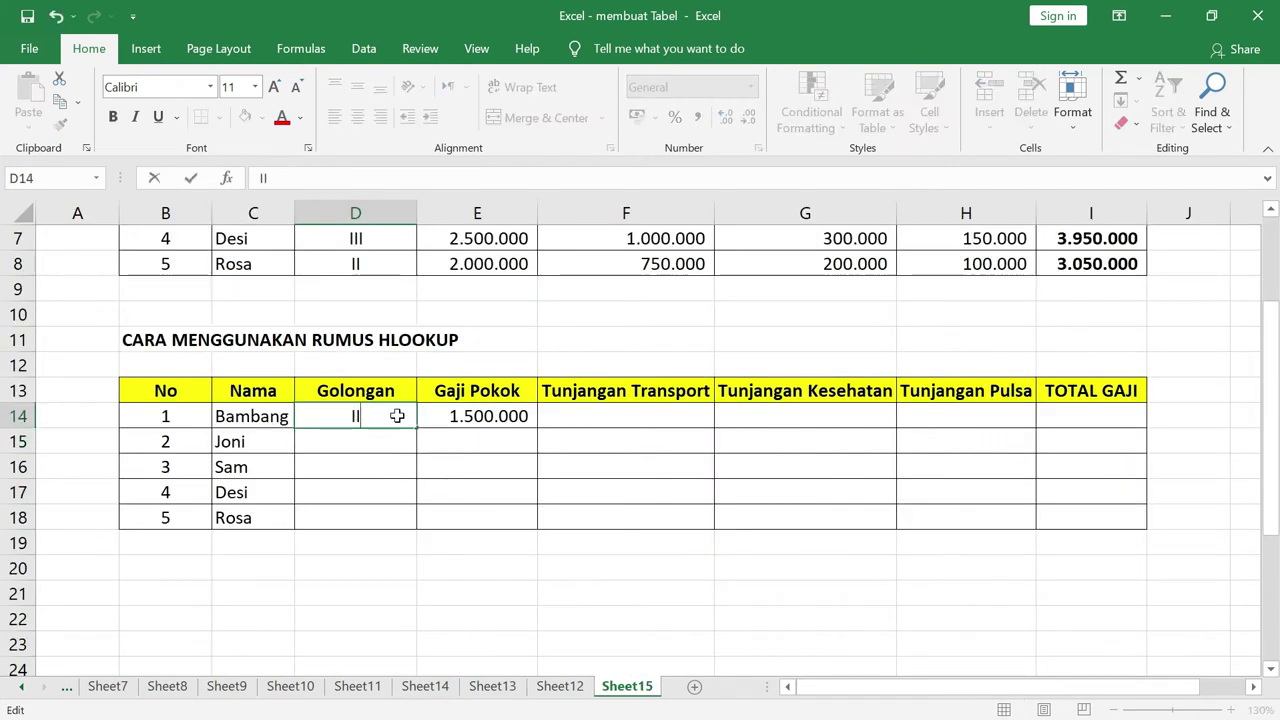
{"action": "key", "text": "Return"}
{"action": "left_click", "coordinate": [560, 686]}
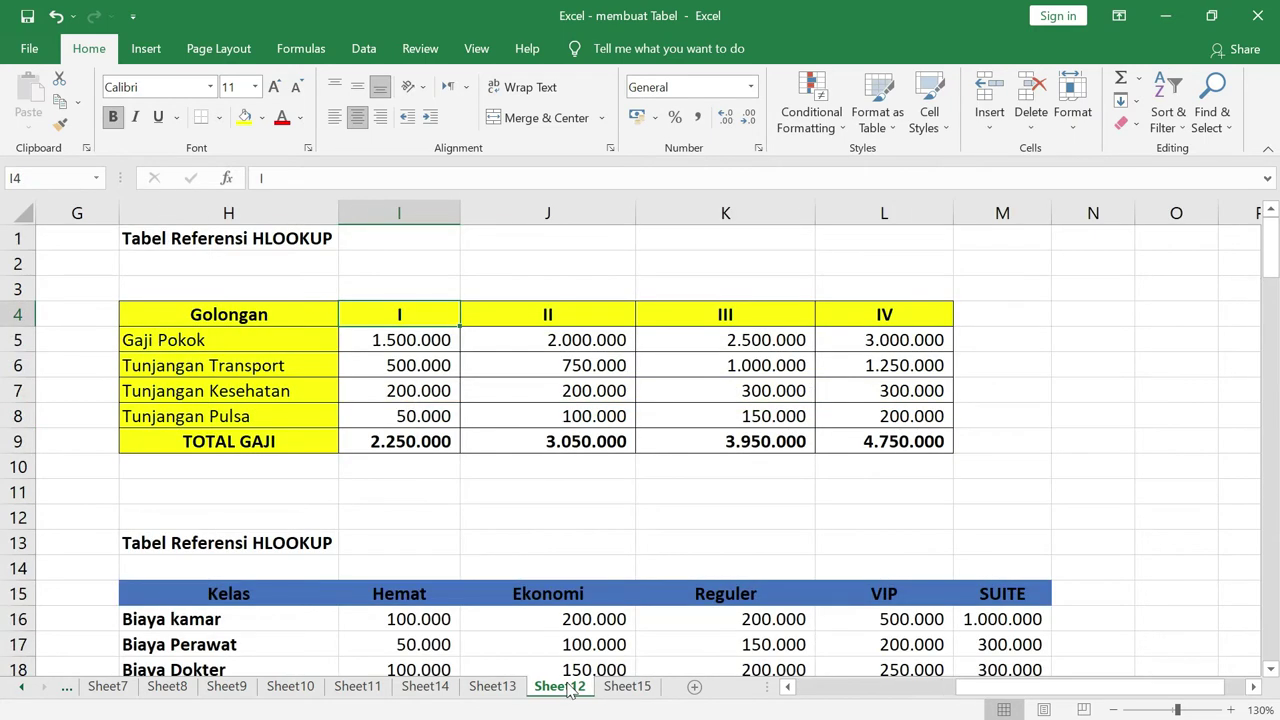
{"action": "left_click", "coordinate": [625, 686]}
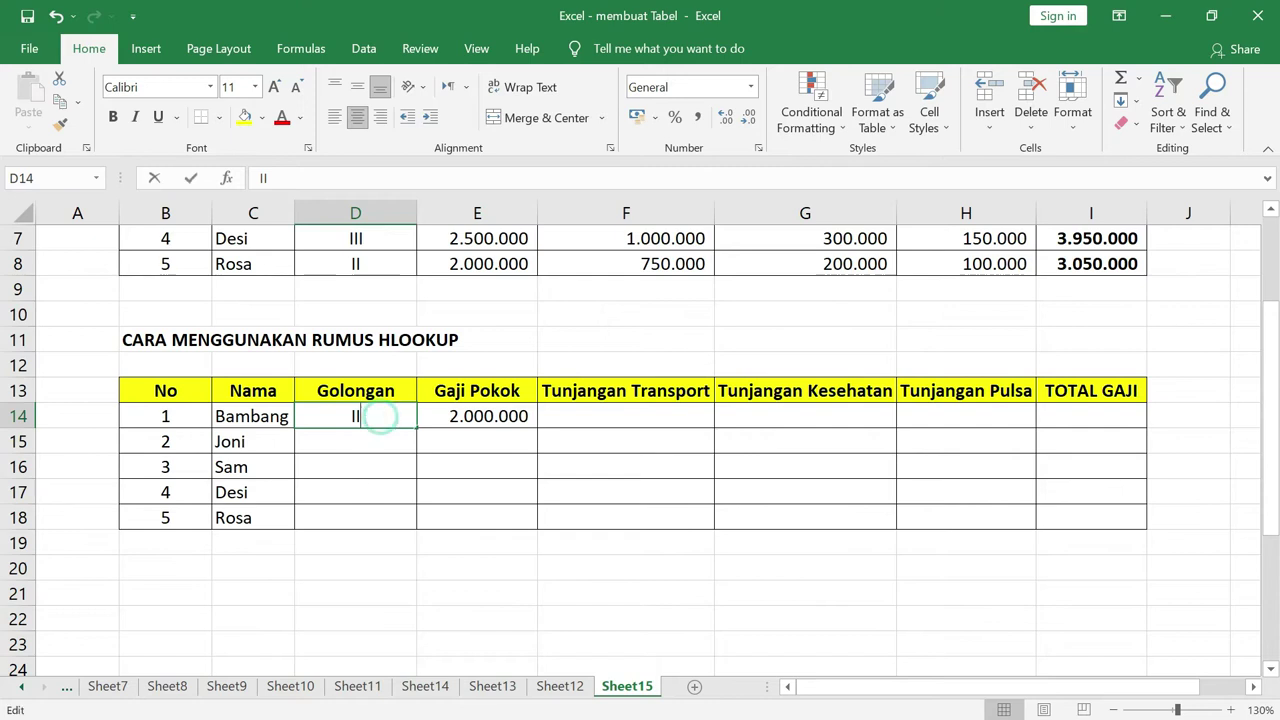
Change the first employee's Golongan in D14 to III to test the lookup formula
{"action": "double_click", "coordinate": [372, 417]}
{"action": "type", "text": "I"}
{"action": "key", "text": "Return"}
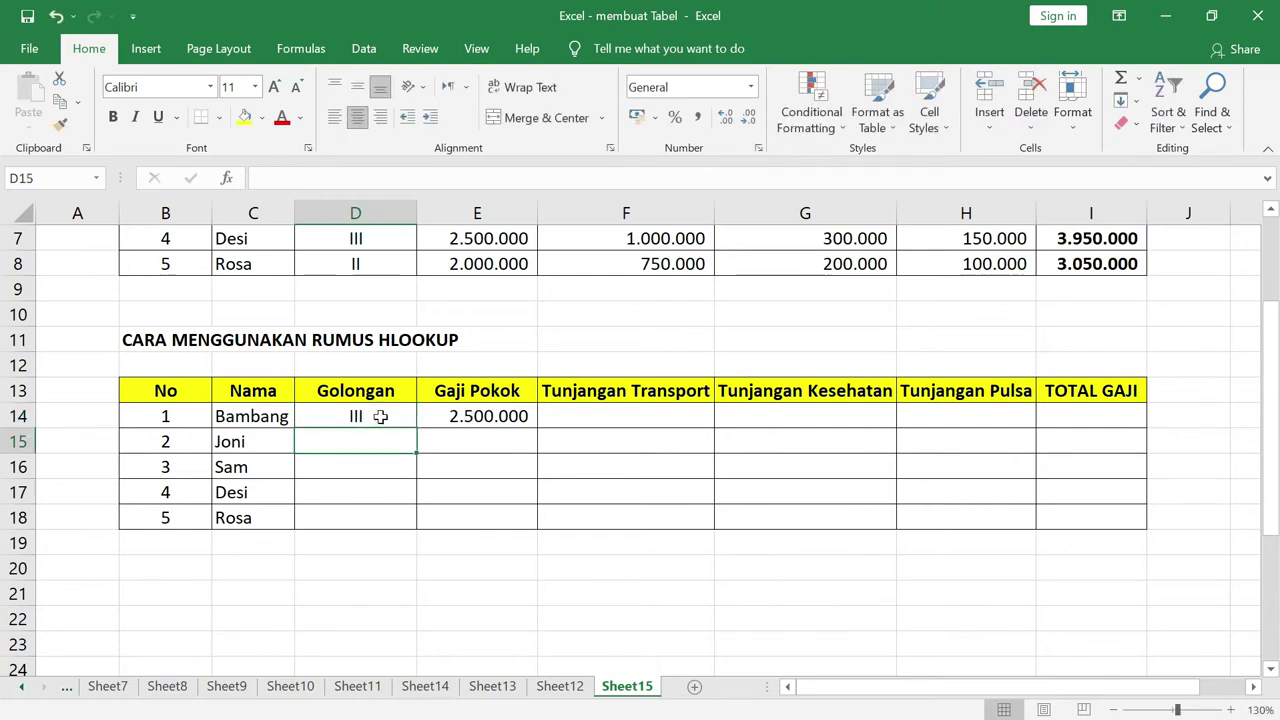
Set the first employee's Golongan in D14 to IV
{"action": "double_click", "coordinate": [380, 417]}
{"action": "key", "text": "BackSpace"}
{"action": "key", "text": "BackSpace"}
{"action": "type", "text": "V"}
{"action": "key", "text": "Return"}
{"action": "left_click", "coordinate": [380, 417]}
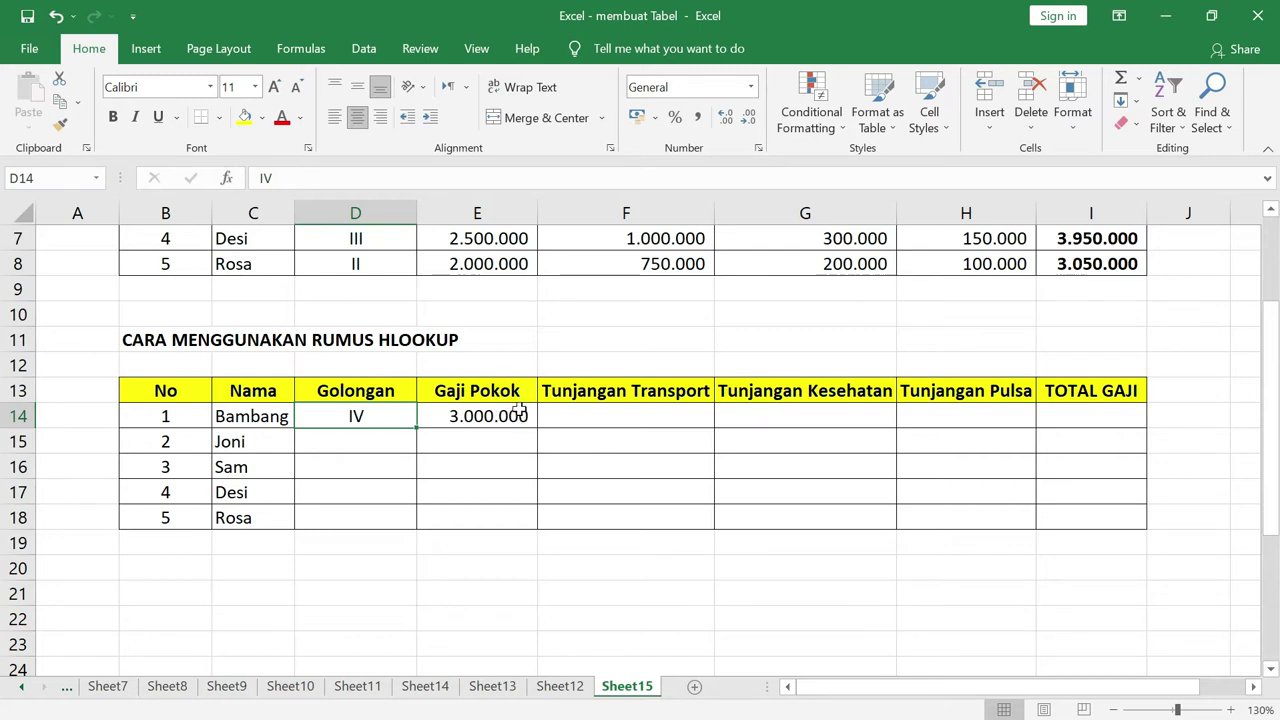
In the E14 HLOOKUP formula, make the table array absolute as Sheet12!$I$4:$L$8 and lock the lookup value's column as $D14
{"action": "left_click", "coordinate": [513, 416]}
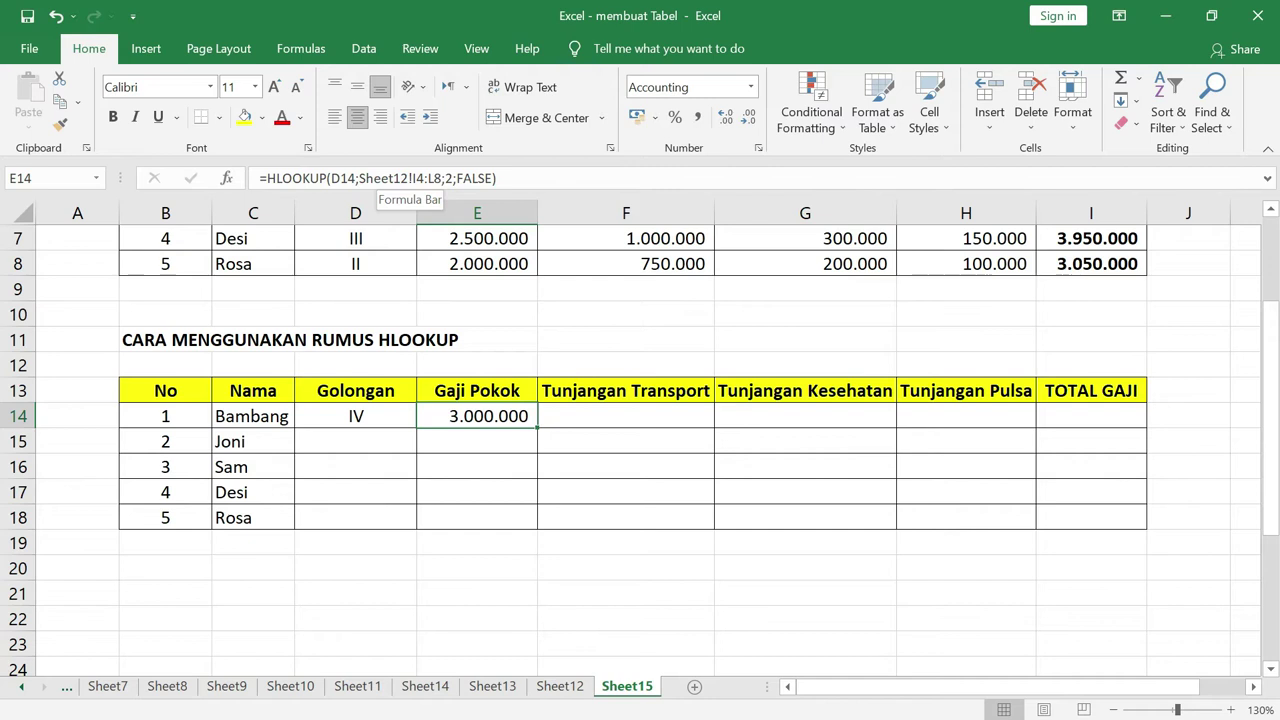
{"action": "left_click", "coordinate": [410, 178]}
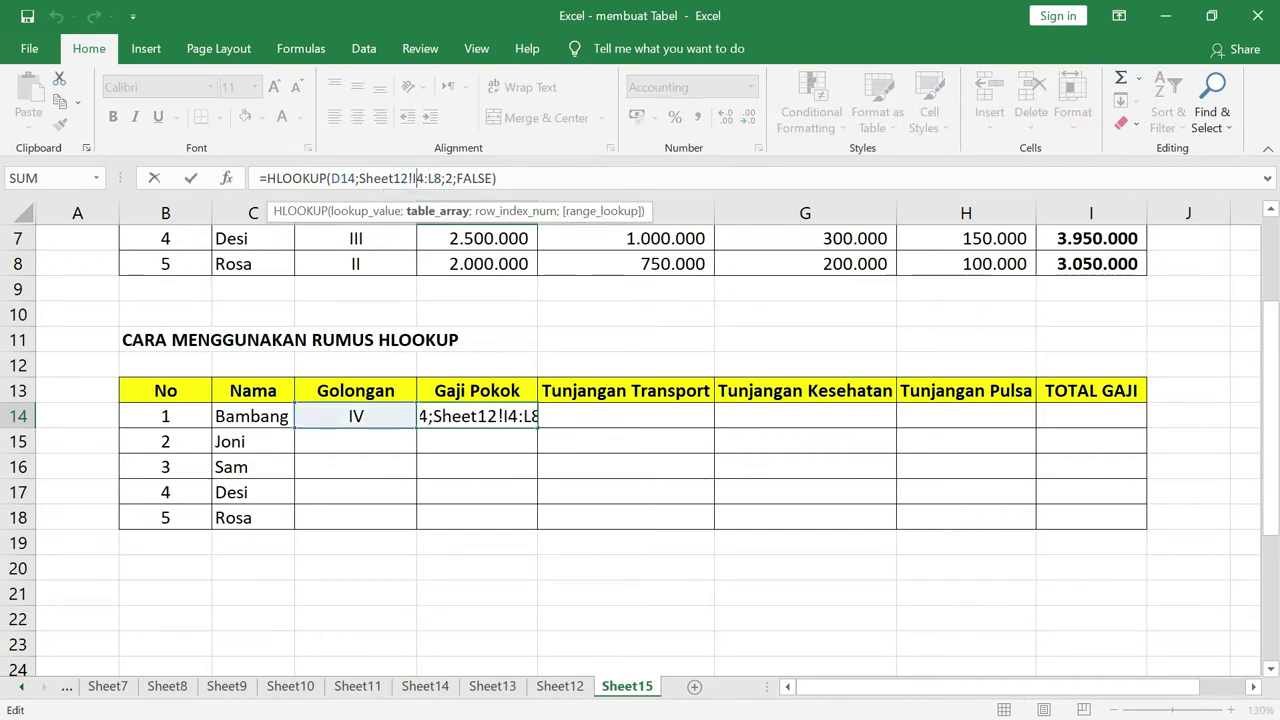
{"action": "key", "text": "F4"}
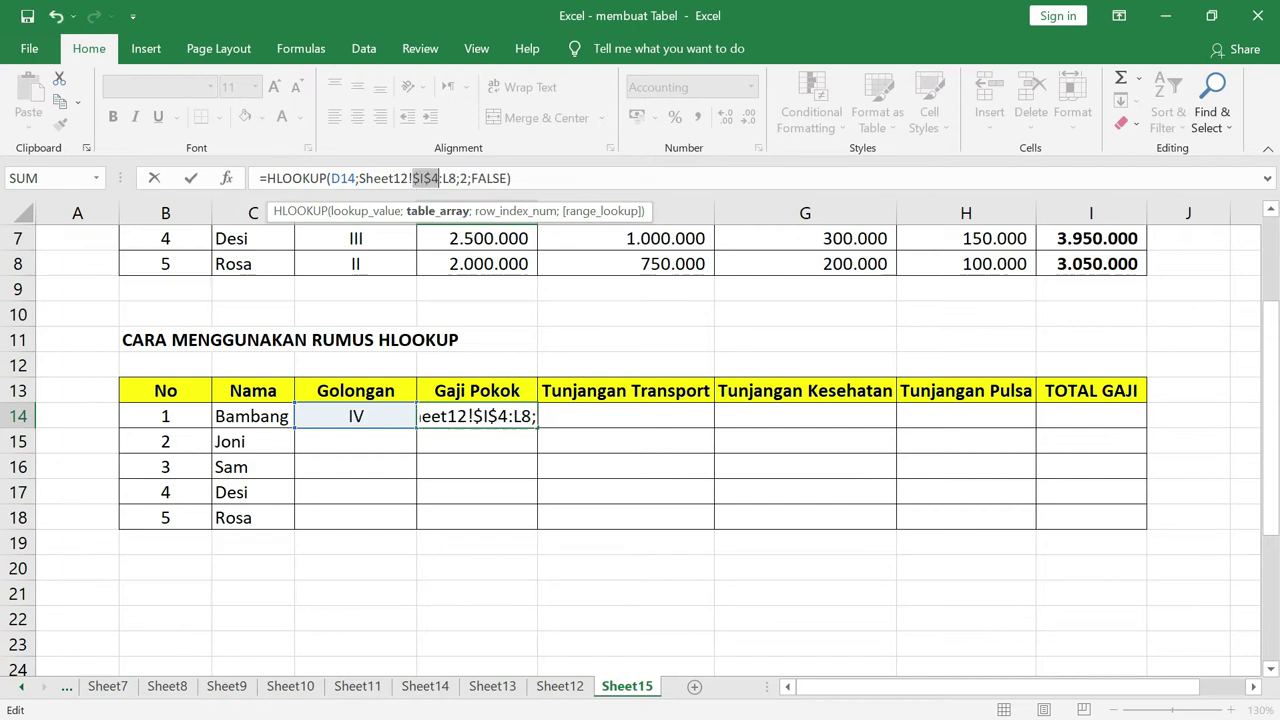
{"action": "left_click", "coordinate": [449, 179]}
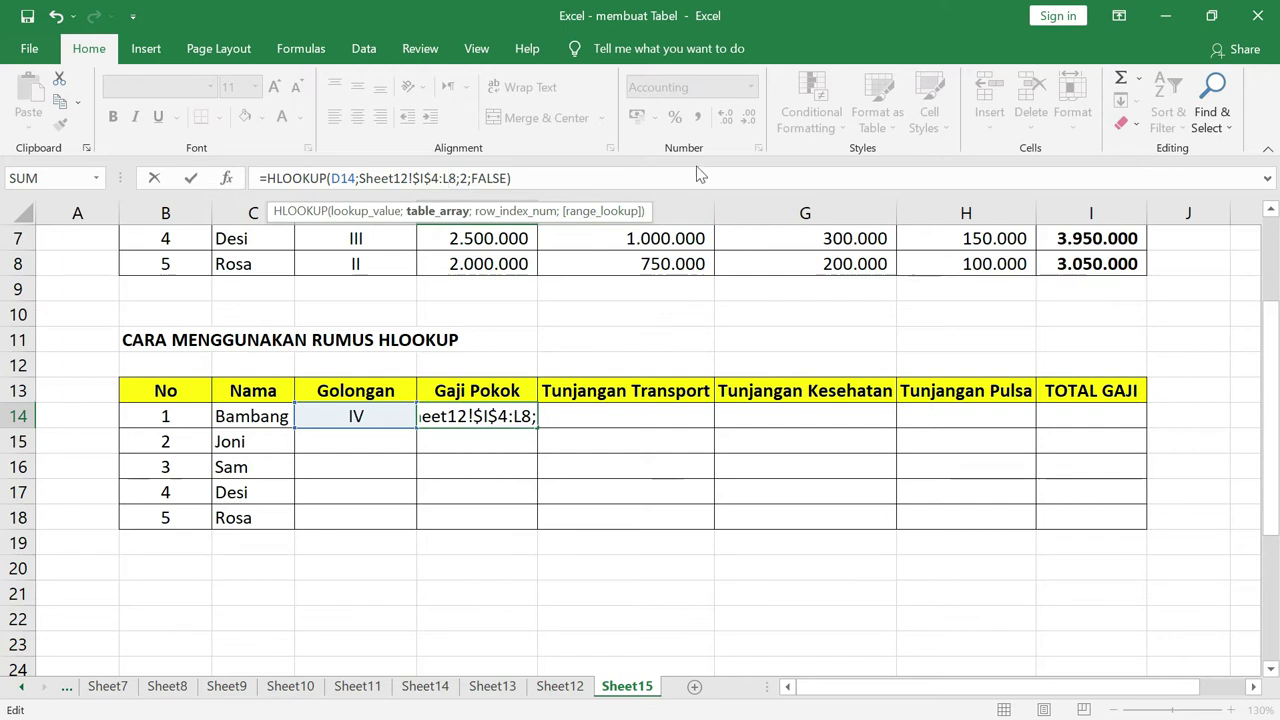
{"action": "key", "text": "F4"}
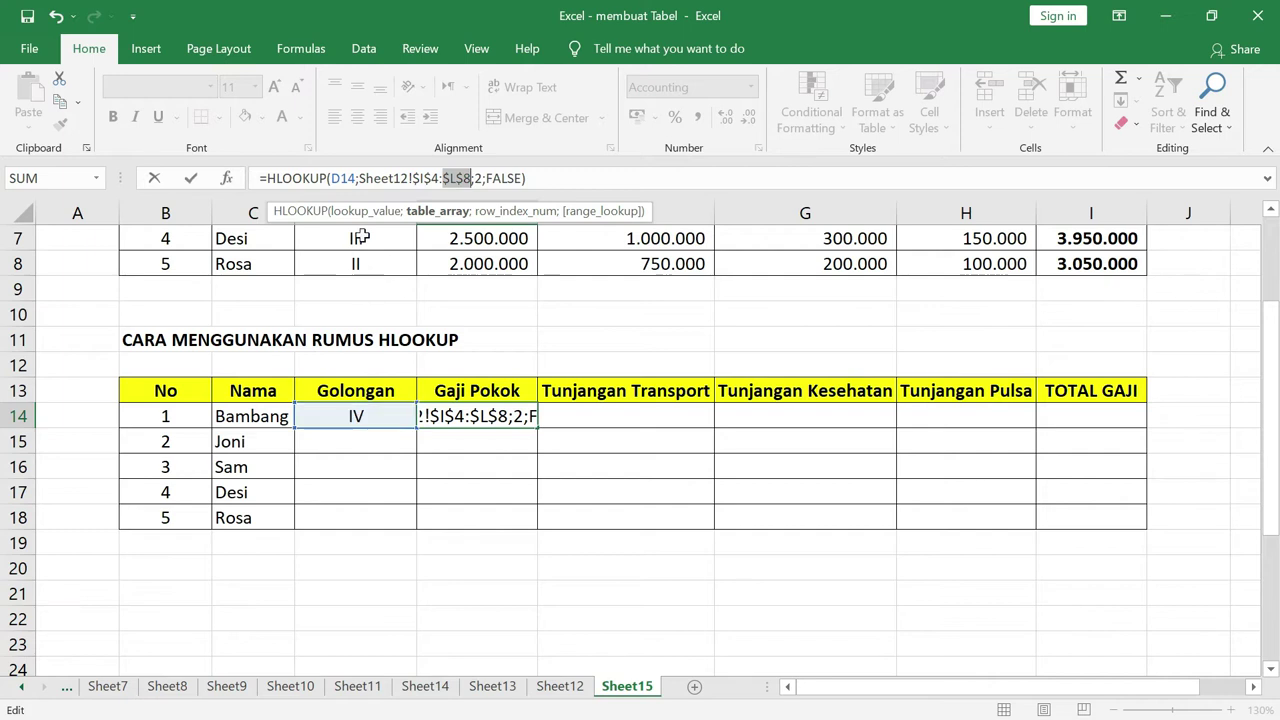
{"action": "left_click", "coordinate": [331, 178]}
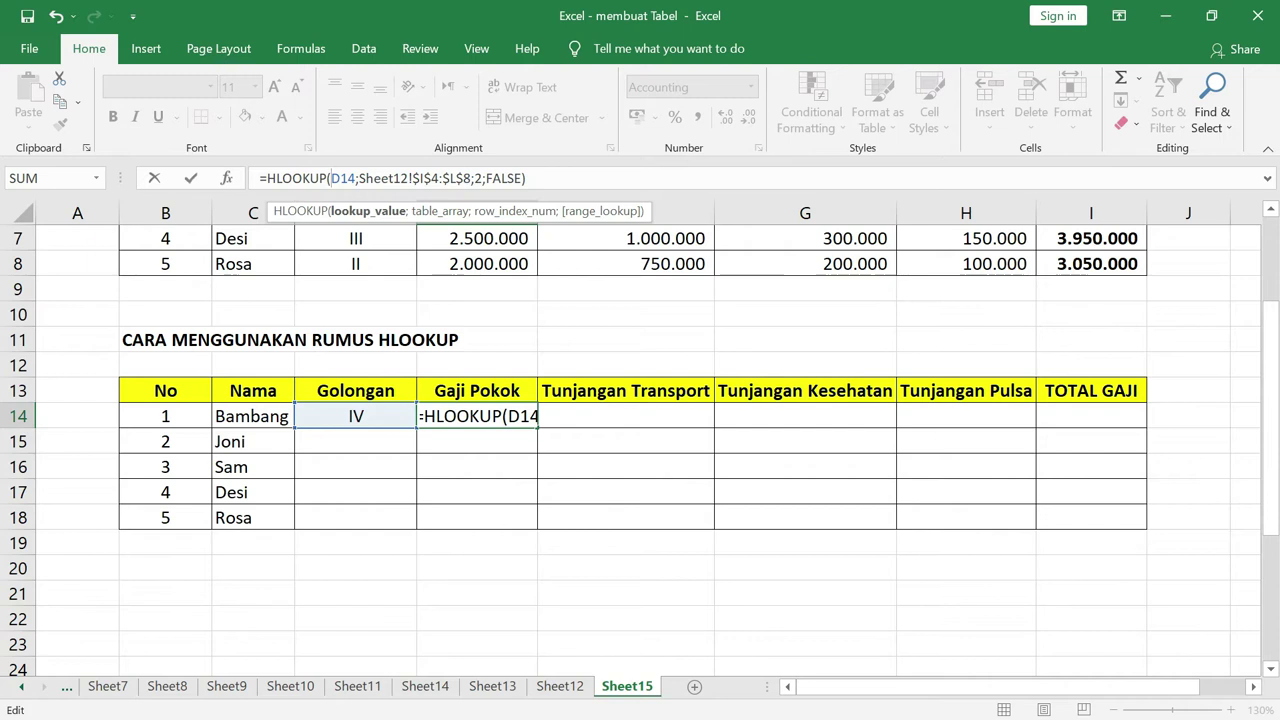
{"action": "type", "text": "$"}
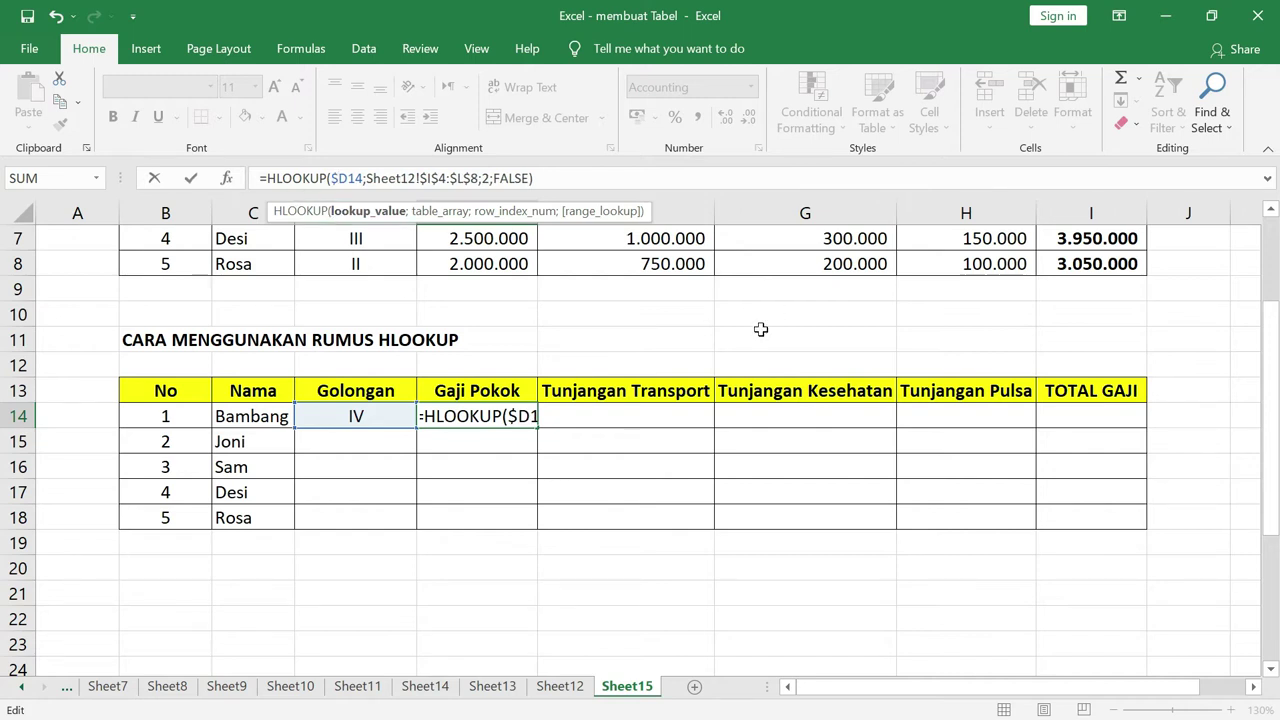
{"action": "key", "text": "Return"}
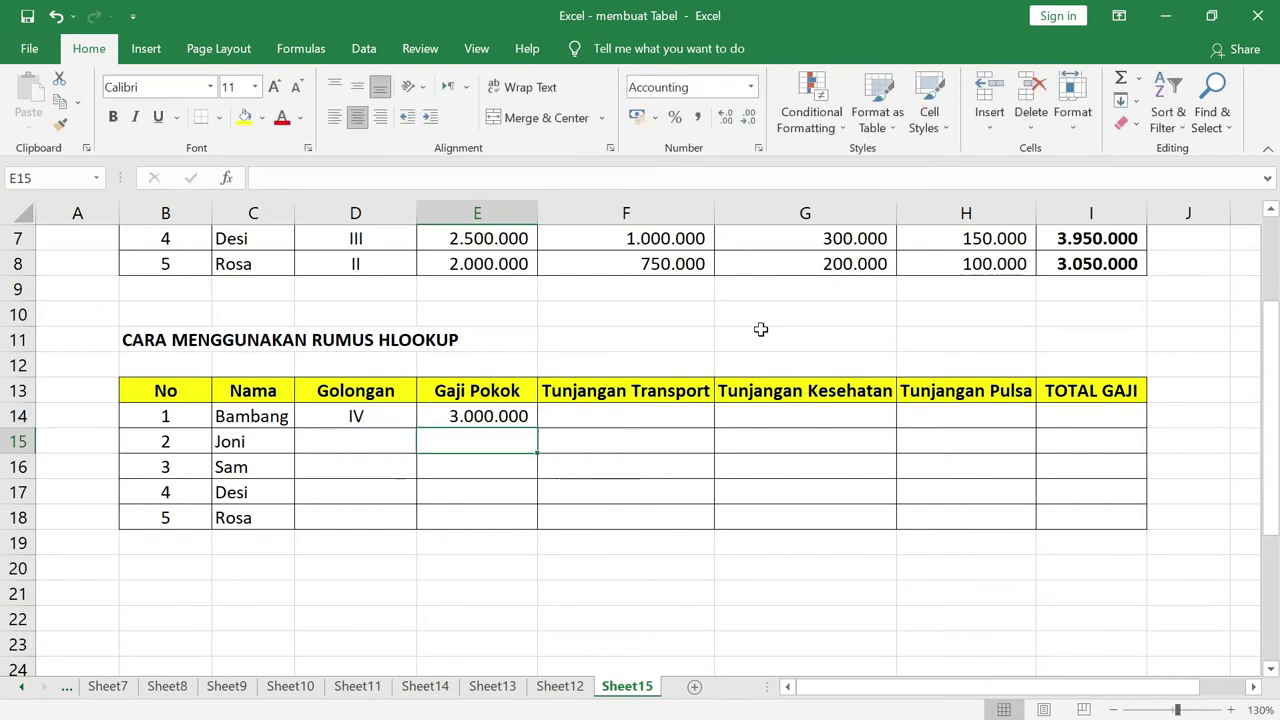
Fill the E14 HLOOKUP formula across to the Tunjangan Pulsa cell, H14, and check the copied formula
{"action": "left_click", "coordinate": [518, 418]}
{"action": "left_click_drag", "start_coordinate": [537, 427], "coordinate": [988, 412]}
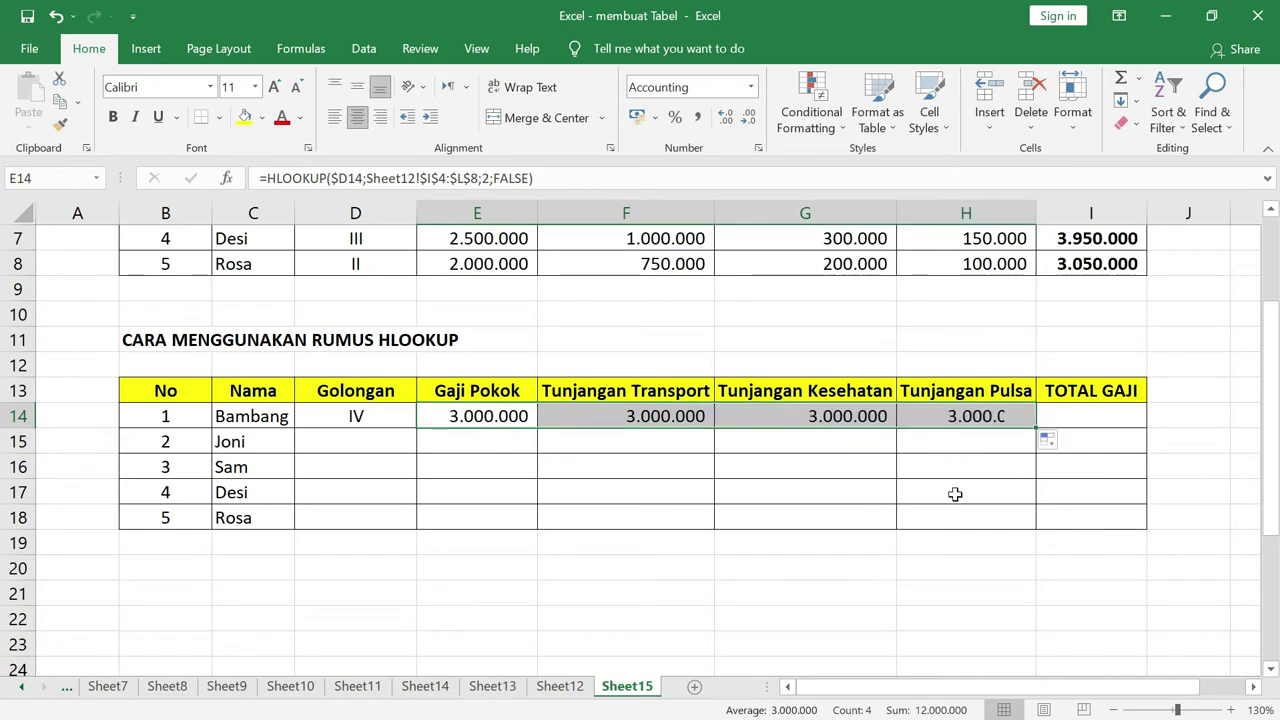
{"action": "left_click", "coordinate": [665, 420]}
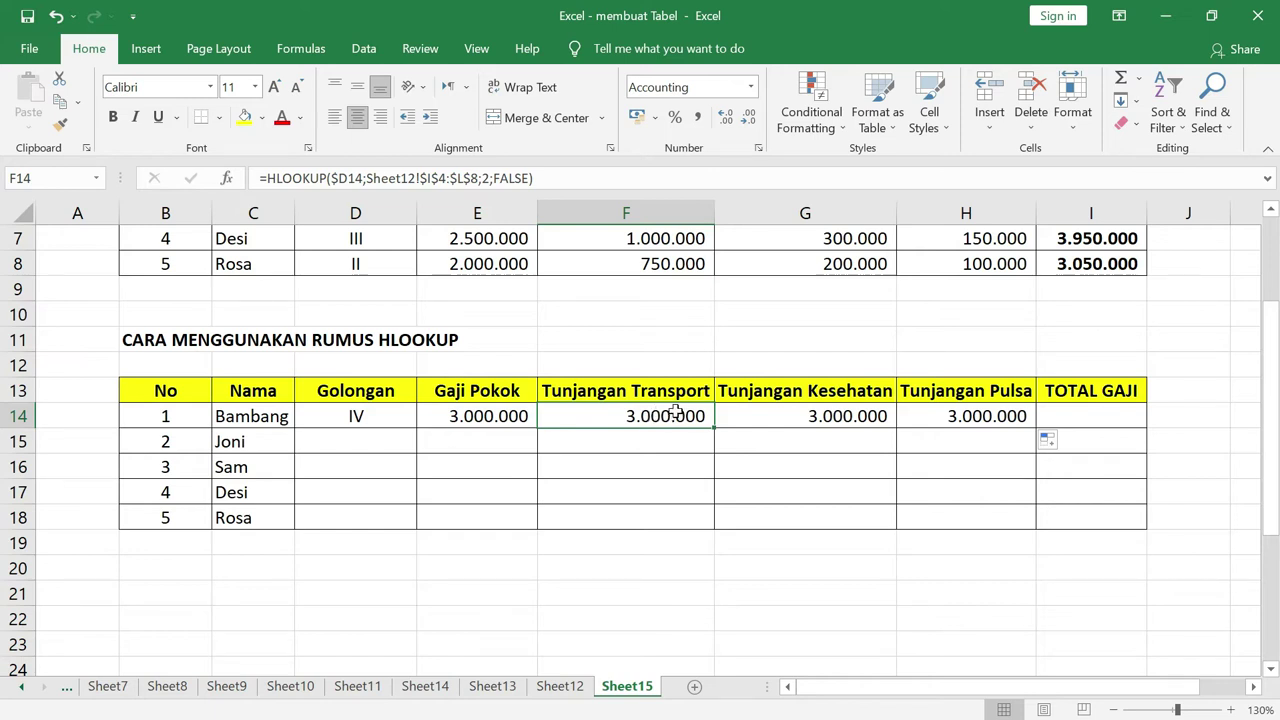
{"action": "left_click", "coordinate": [500, 415]}
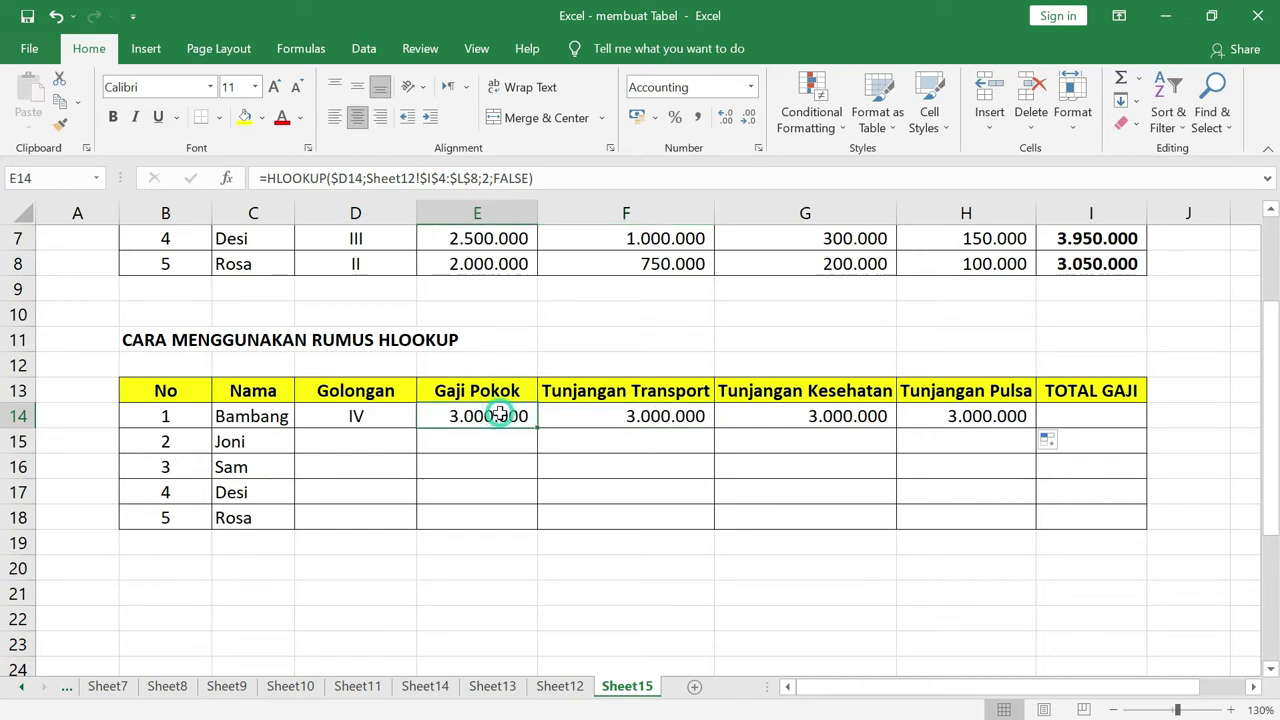
Check the Tunjangan Transport row's position in the Sheet12 reference table and set the row index in F14's HLOOKUP to 3
{"action": "left_click", "coordinate": [562, 687]}
{"action": "left_click", "coordinate": [218, 340]}
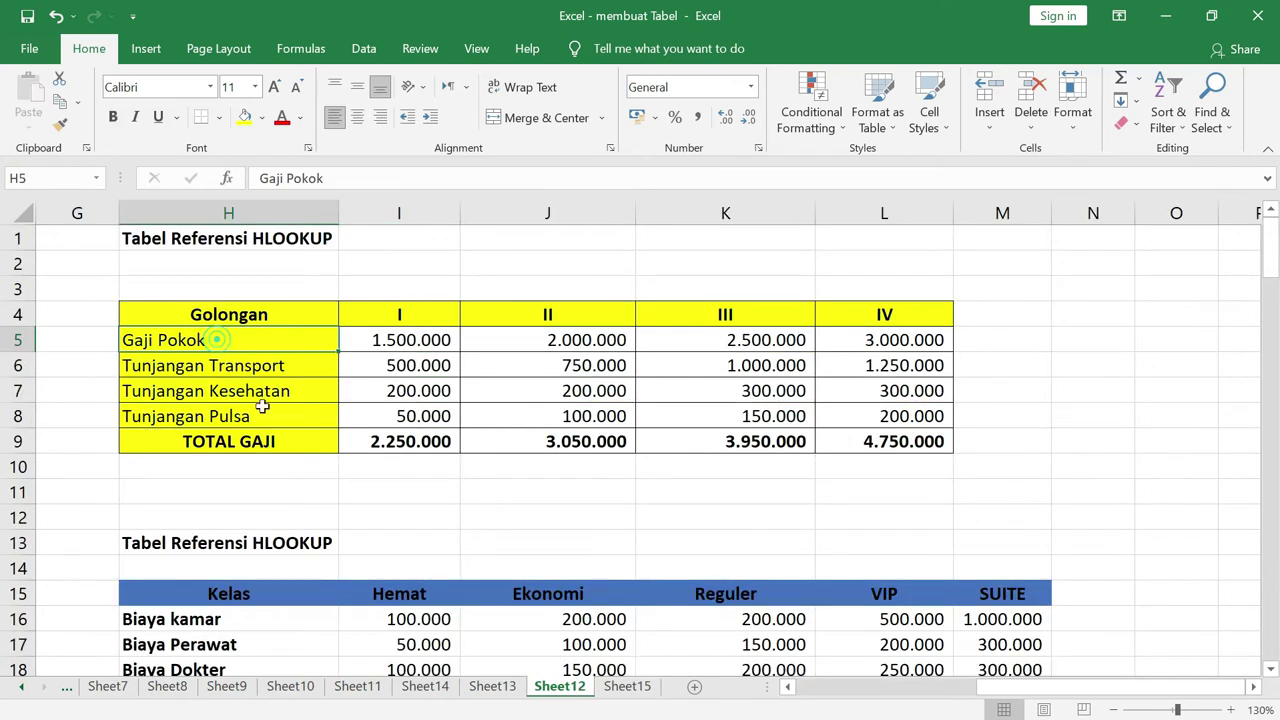
{"action": "left_click", "coordinate": [275, 366]}
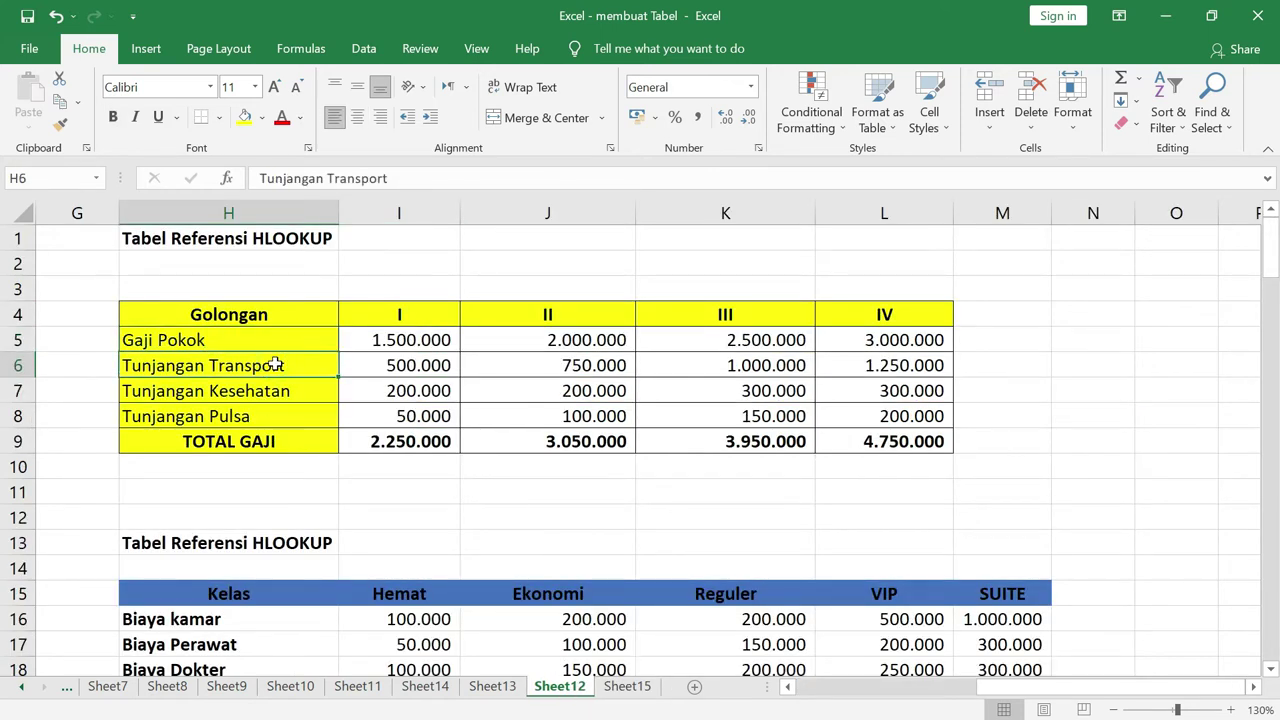
{"action": "left_click", "coordinate": [627, 688]}
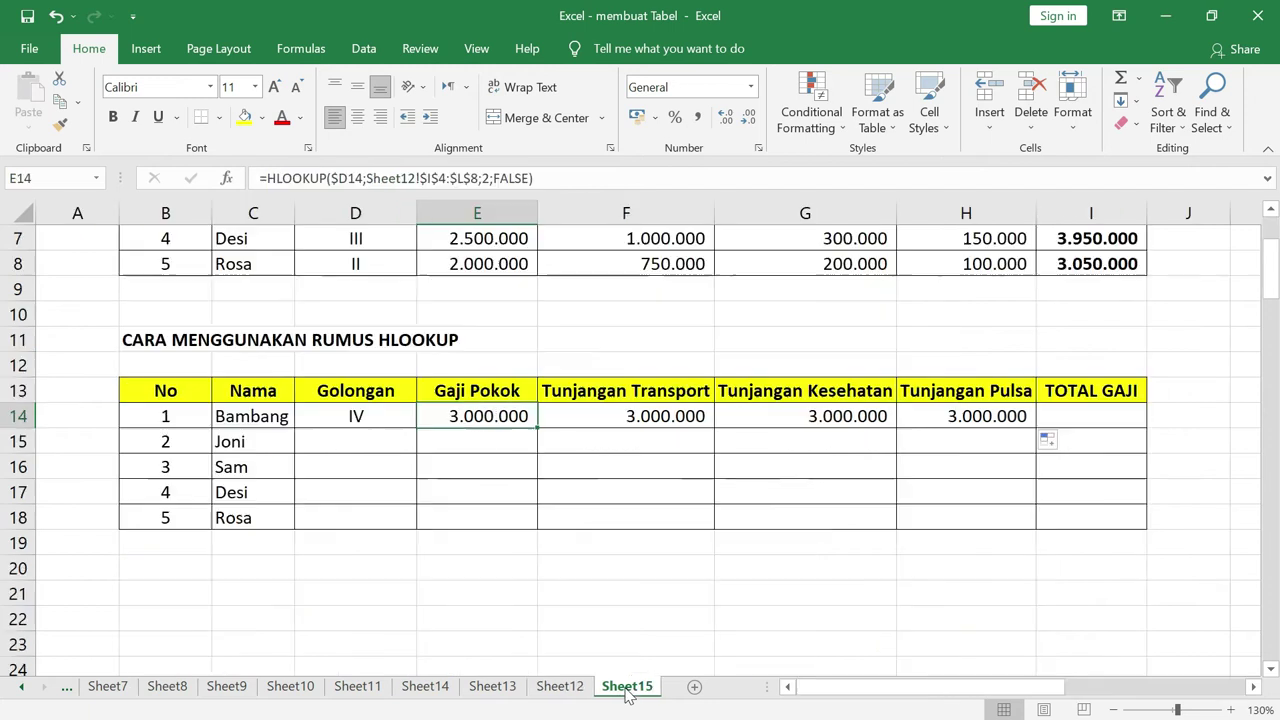
{"action": "left_click", "coordinate": [650, 414]}
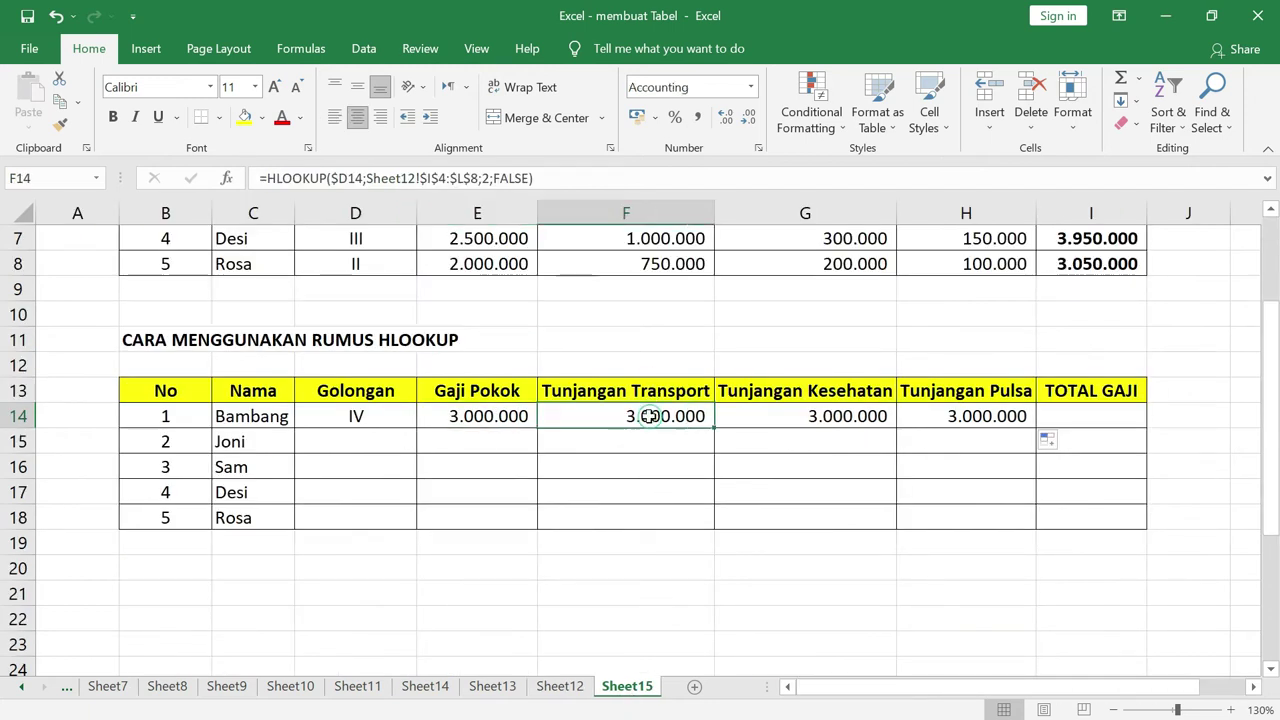
{"action": "left_click", "coordinate": [483, 182]}
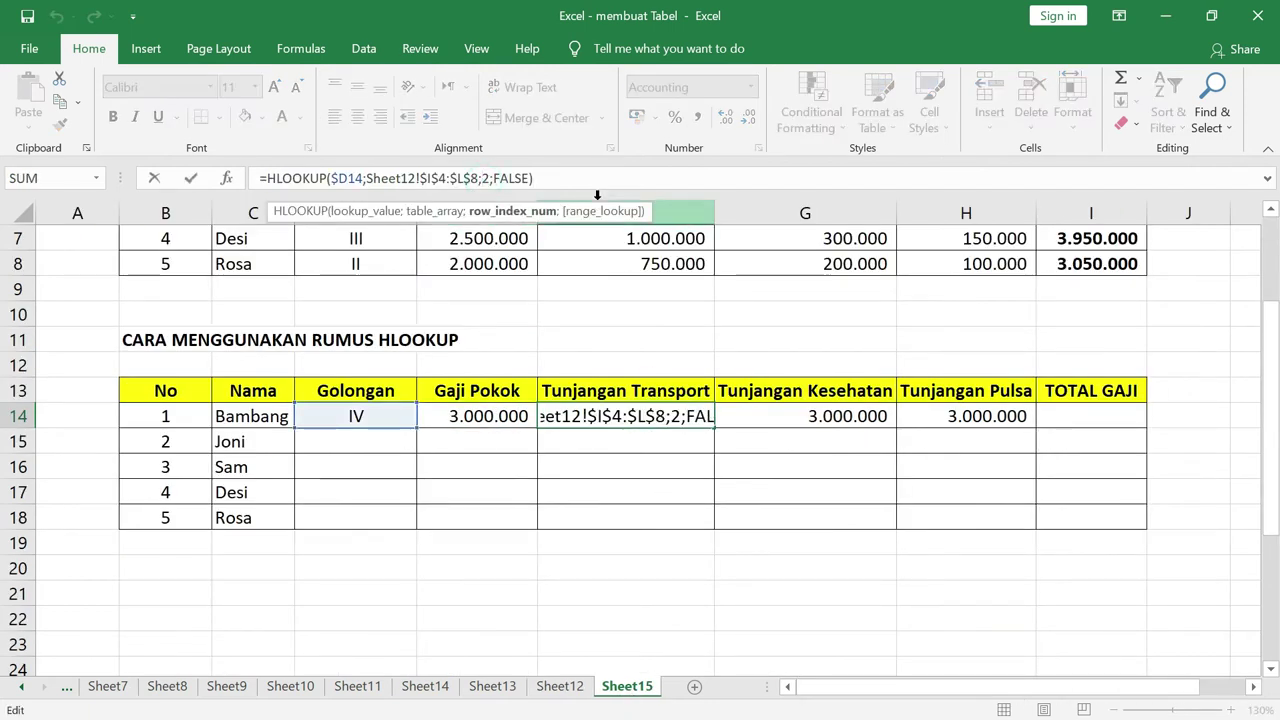
{"action": "key", "text": "BackSpace"}
{"action": "type", "text": "3"}
{"action": "key", "text": "Return"}
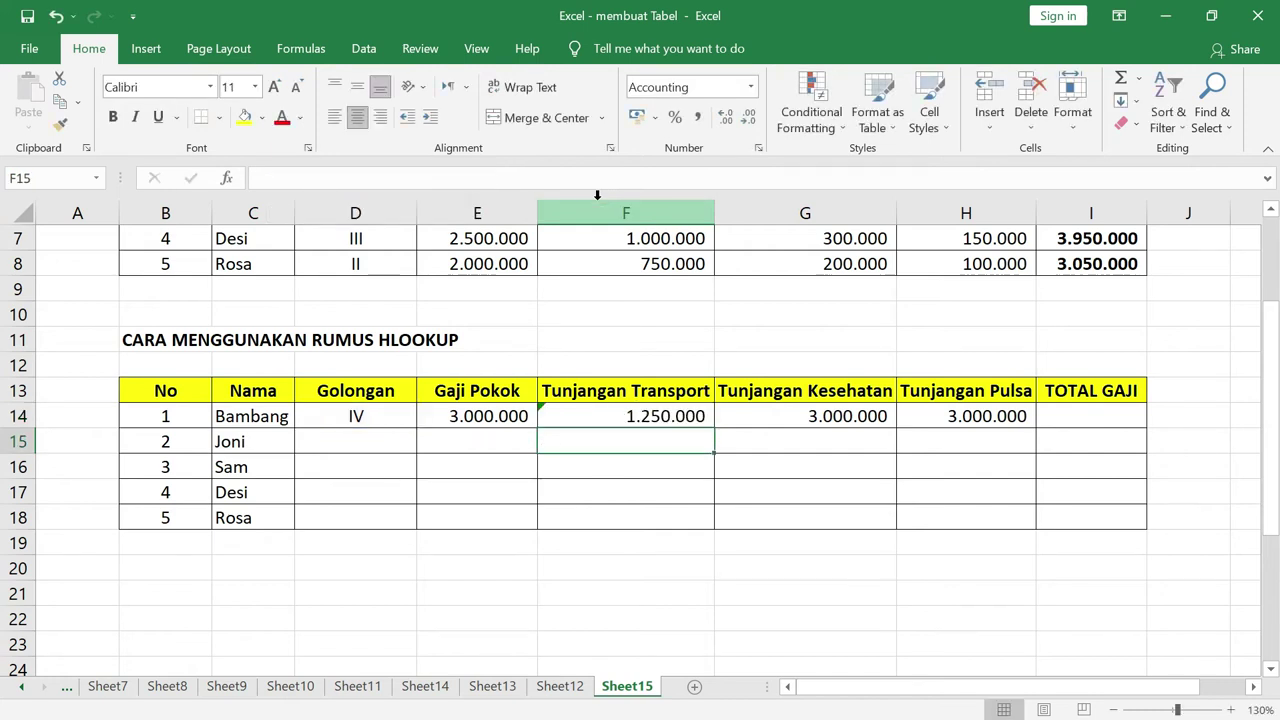
Set the row index of the Tunjangan Kesehatan HLOOKUP formula in G14 to 4
{"action": "left_click", "coordinate": [808, 416]}
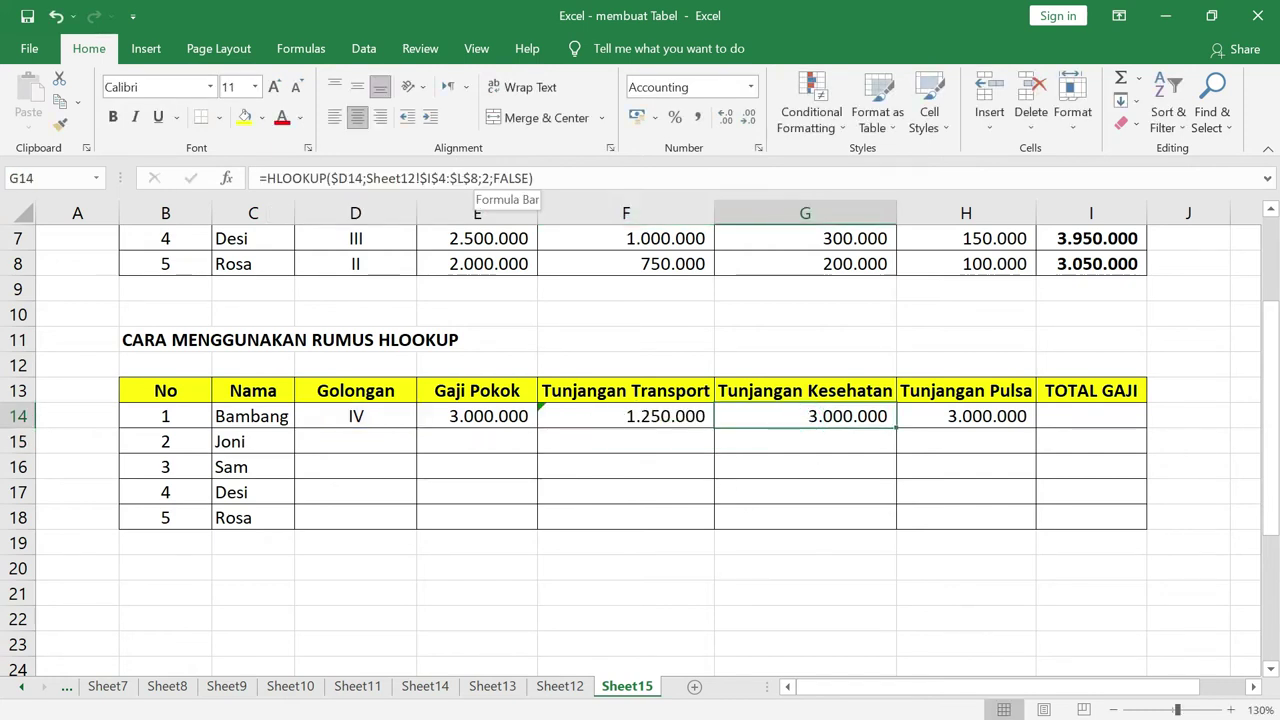
{"action": "left_click", "coordinate": [484, 178]}
{"action": "key", "text": "Delete"}
{"action": "type", "text": "4"}
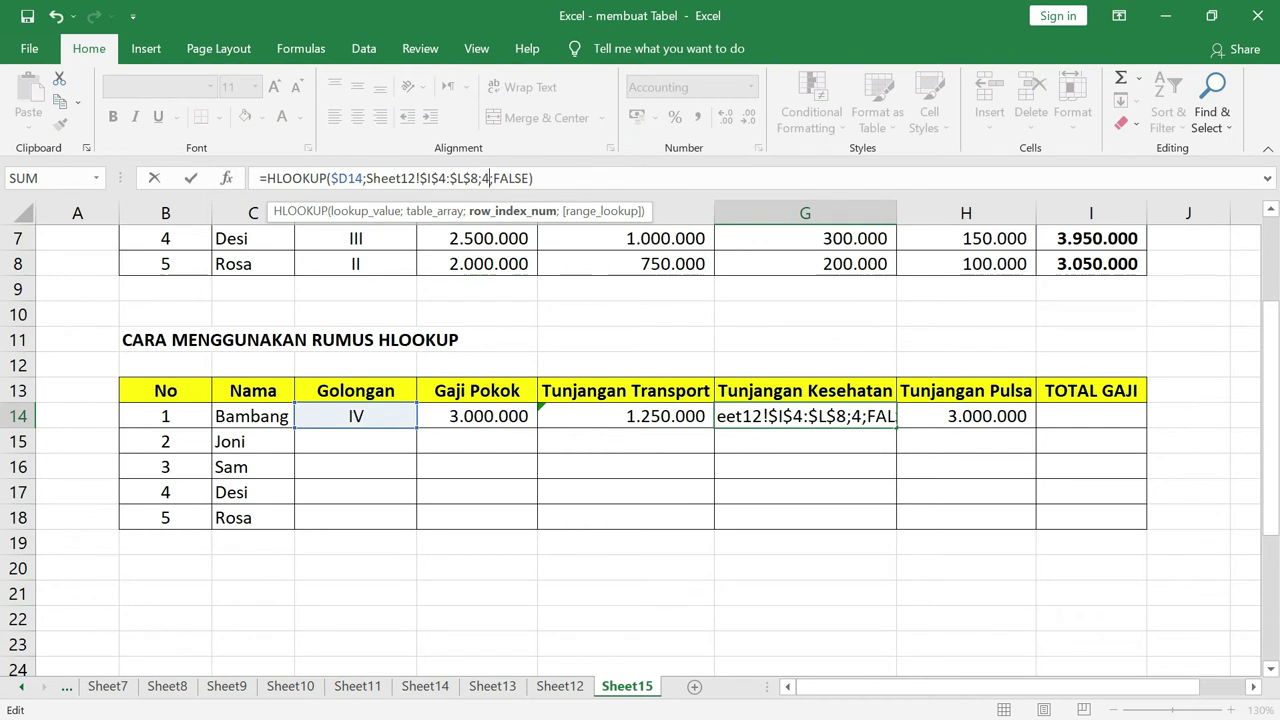
{"action": "key", "text": "Return"}
Set the row index of the Tunjangan Pulsa HLOOKUP formula in H14 to 5
{"action": "left_click", "coordinate": [1000, 414]}
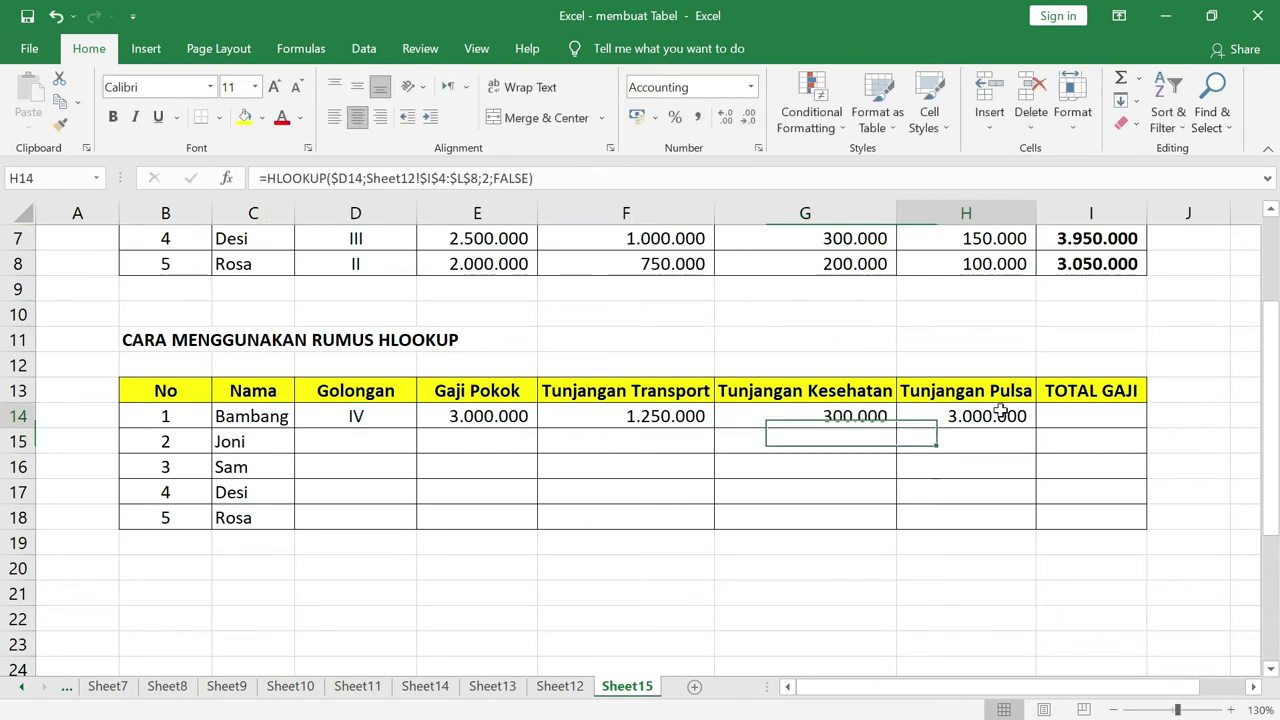
{"action": "left_click", "coordinate": [481, 178]}
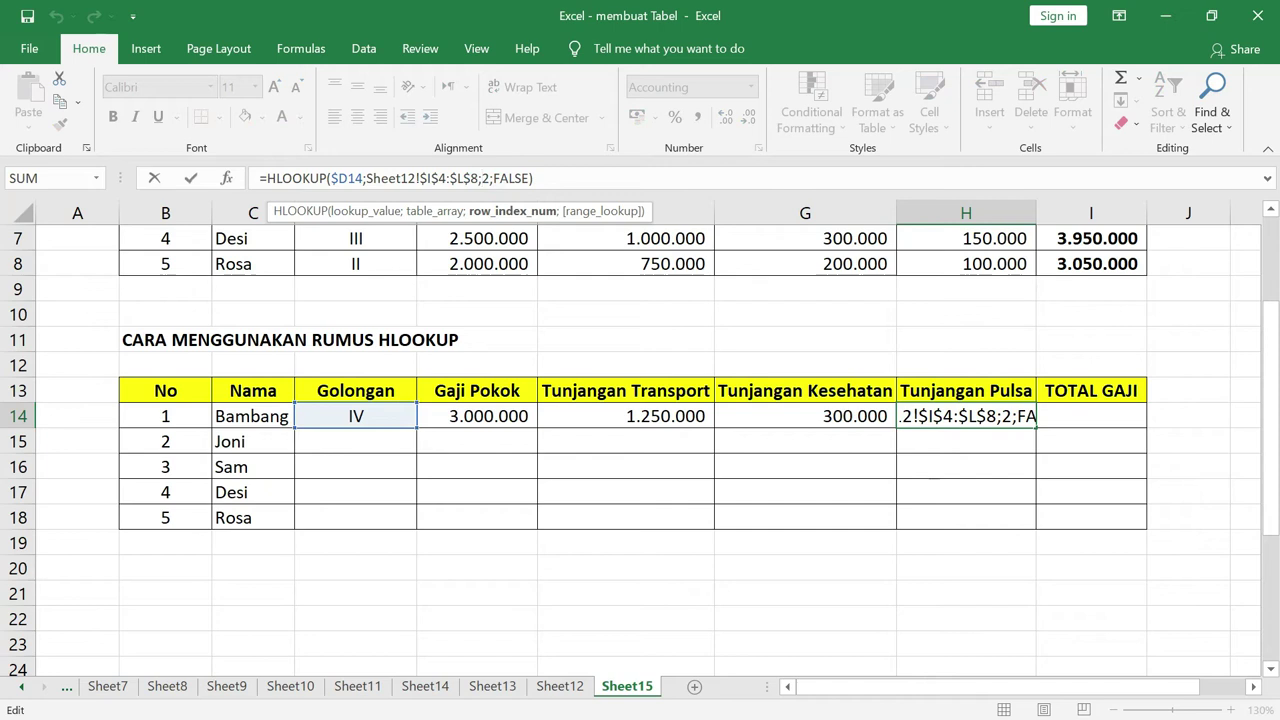
{"action": "key", "text": "Delete"}
{"action": "type", "text": "5"}
{"action": "key", "text": "Return"}
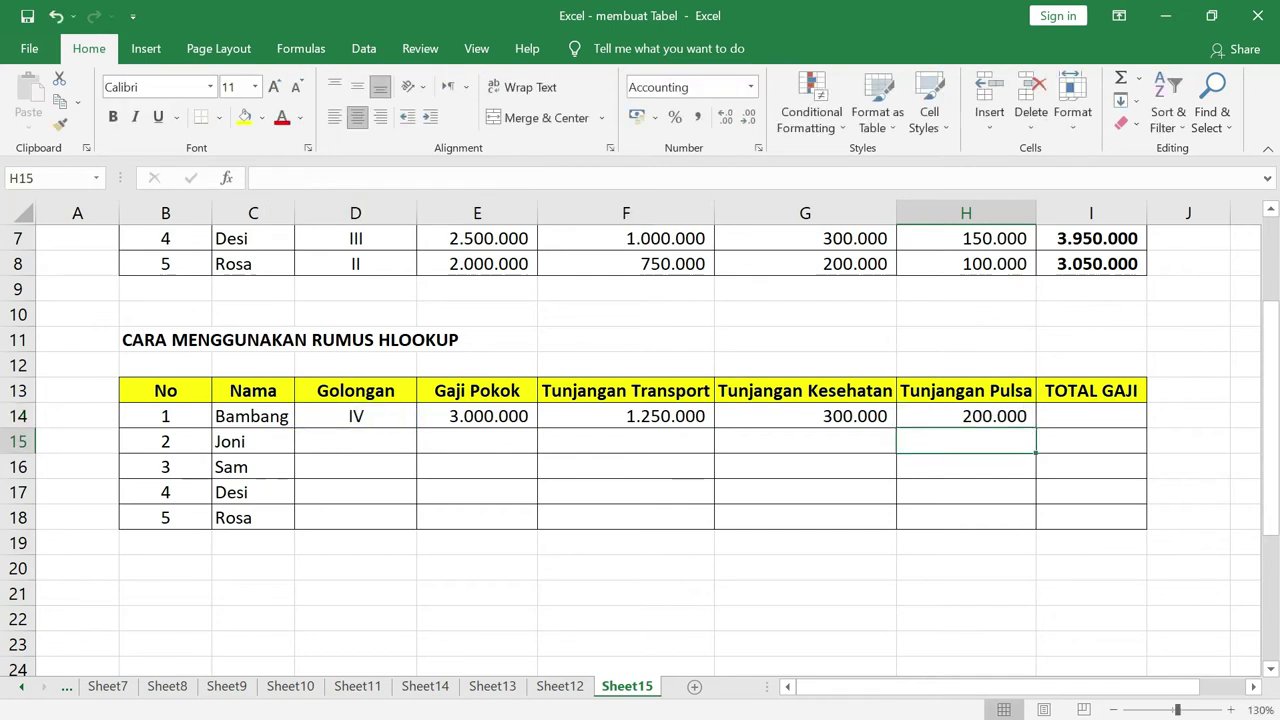
Sum the pay components E14:H14 into the TOTAL GAJI cell, I14, with AutoSum
{"action": "left_click", "coordinate": [1121, 418]}
{"action": "left_click_drag", "start_coordinate": [526, 424], "coordinate": [1073, 417]}
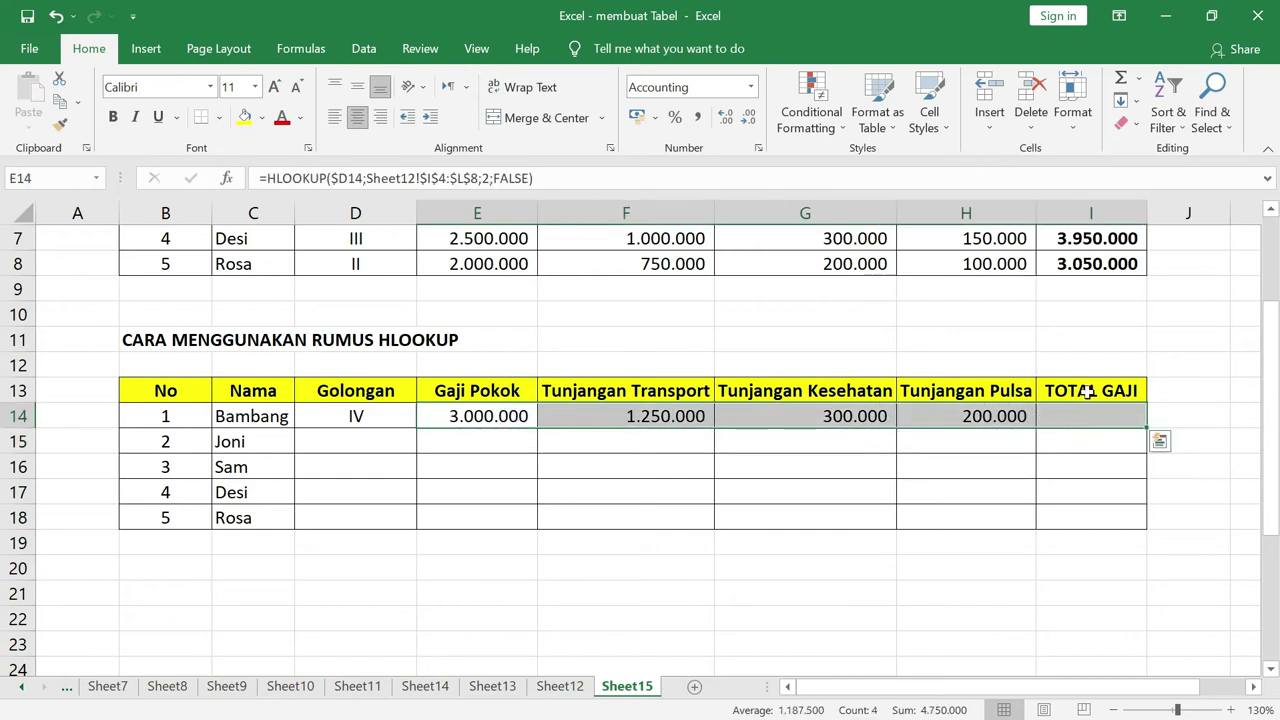
{"action": "left_click", "coordinate": [1122, 82]}
{"action": "left_click", "coordinate": [1095, 416]}
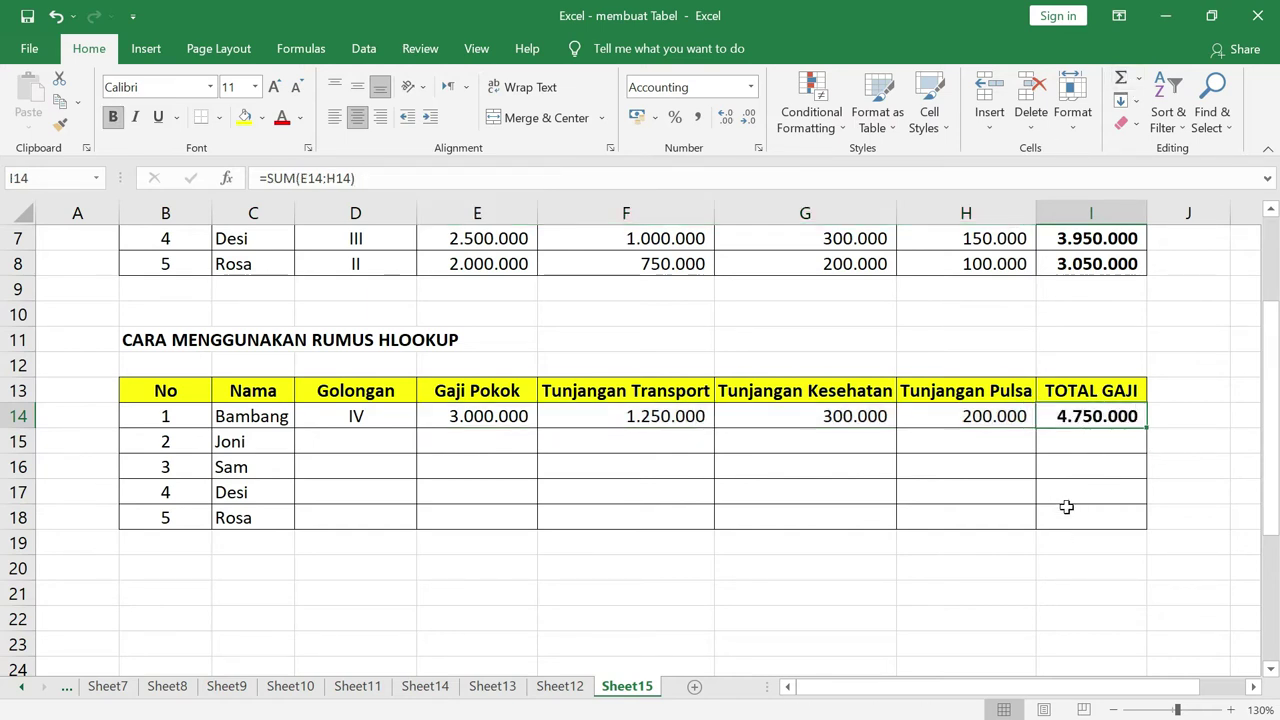
{"action": "scroll", "coordinate": [1066, 506], "scroll_direction": "up", "scroll_amount": 1}
{"action": "scroll", "coordinate": [1066, 507], "scroll_direction": "up", "scroll_amount": 1}
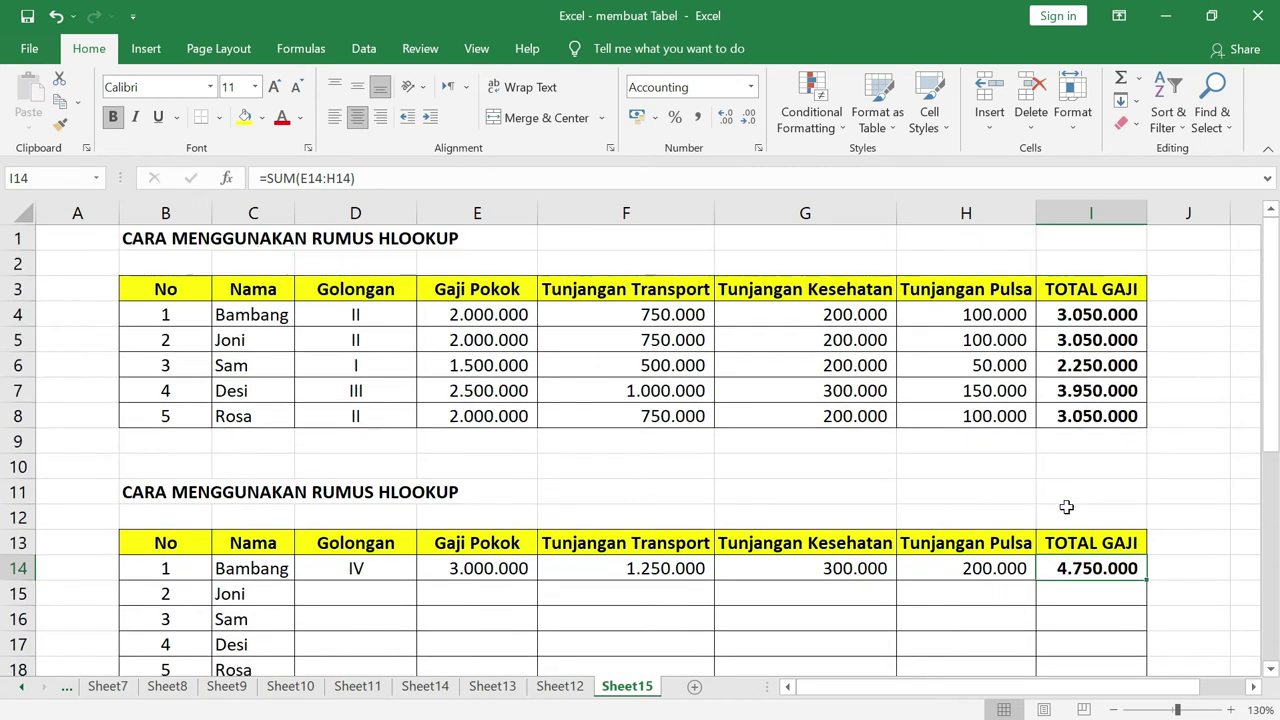
Check the Golongan IV total in the Sheet12 reference table and fill the HLOOKUP formulas in E14:H14 down to row 18
{"action": "scroll", "coordinate": [1066, 509], "scroll_direction": "down", "scroll_amount": 2}
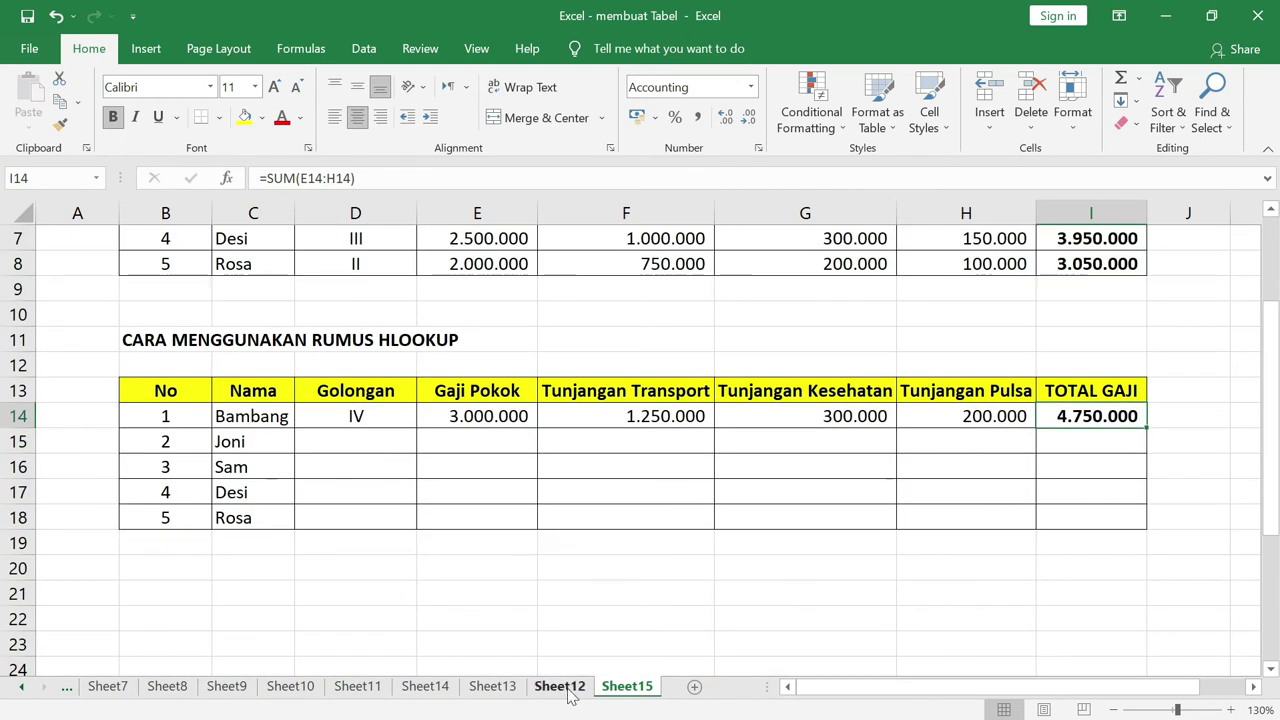
{"action": "left_click", "coordinate": [568, 688]}
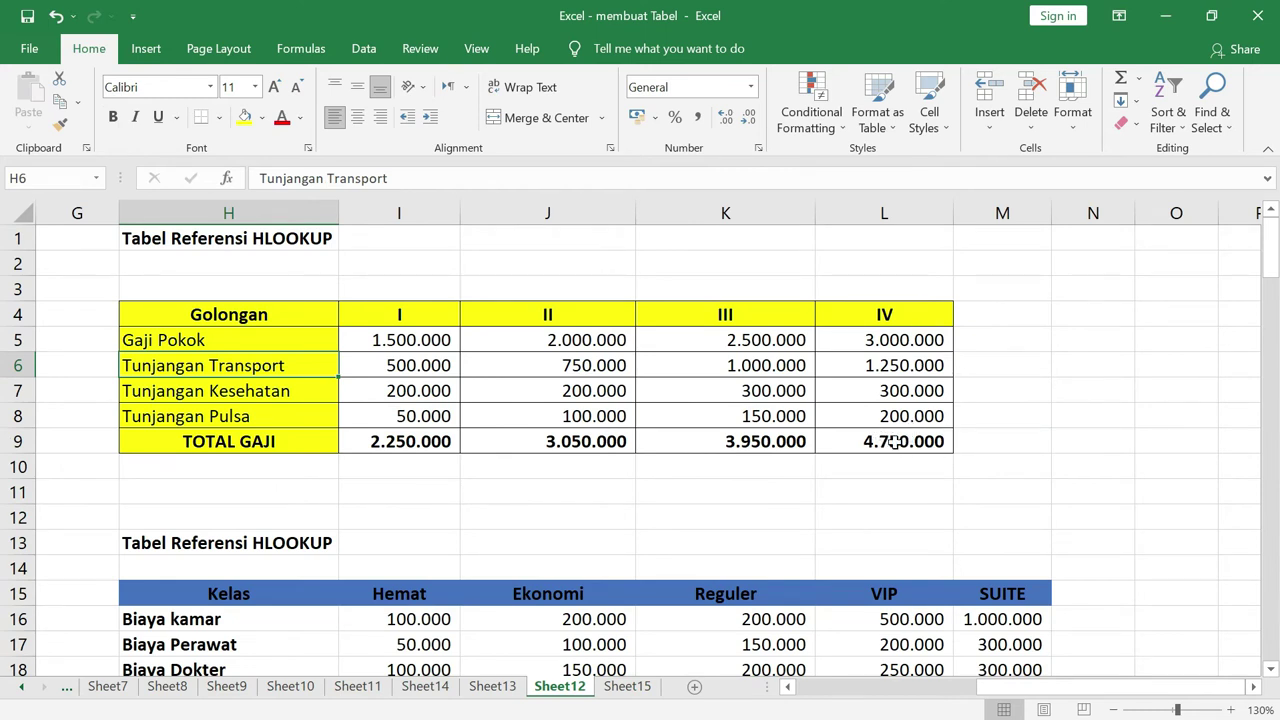
{"action": "left_click", "coordinate": [625, 690]}
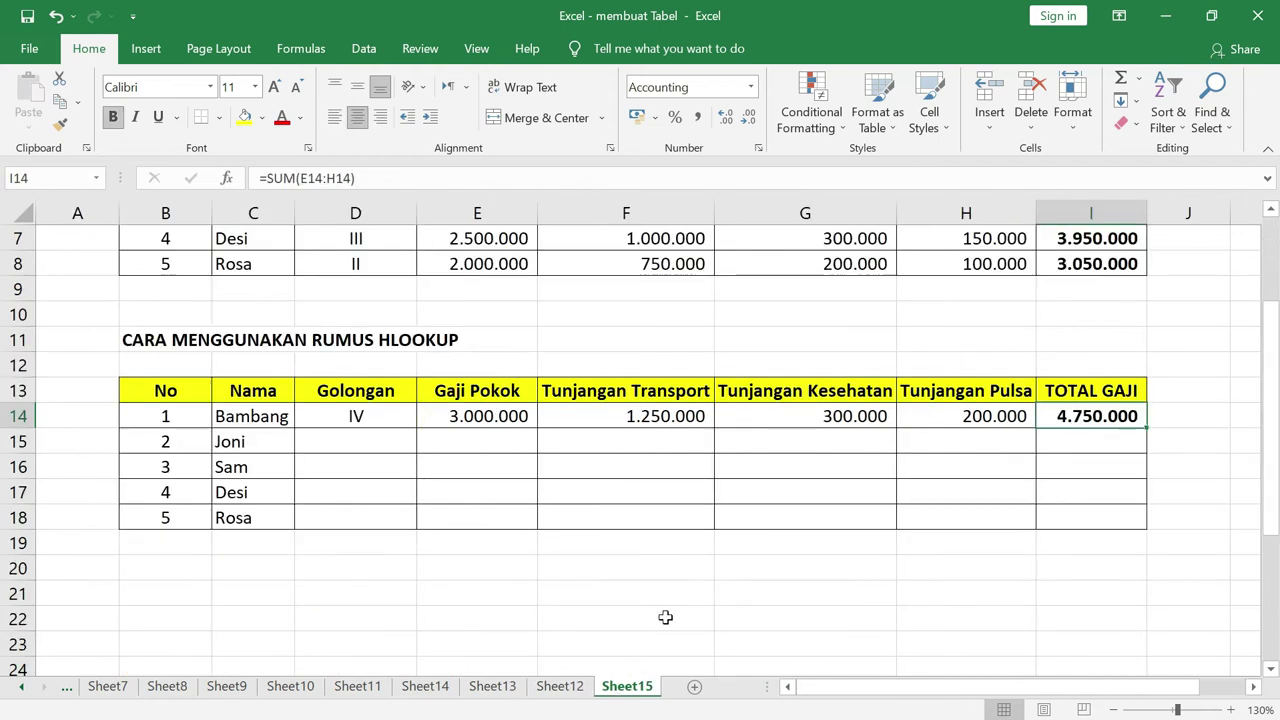
{"action": "left_click_drag", "start_coordinate": [497, 418], "coordinate": [1030, 518]}
{"action": "left_click_drag", "start_coordinate": [355, 441], "coordinate": [374, 517]}
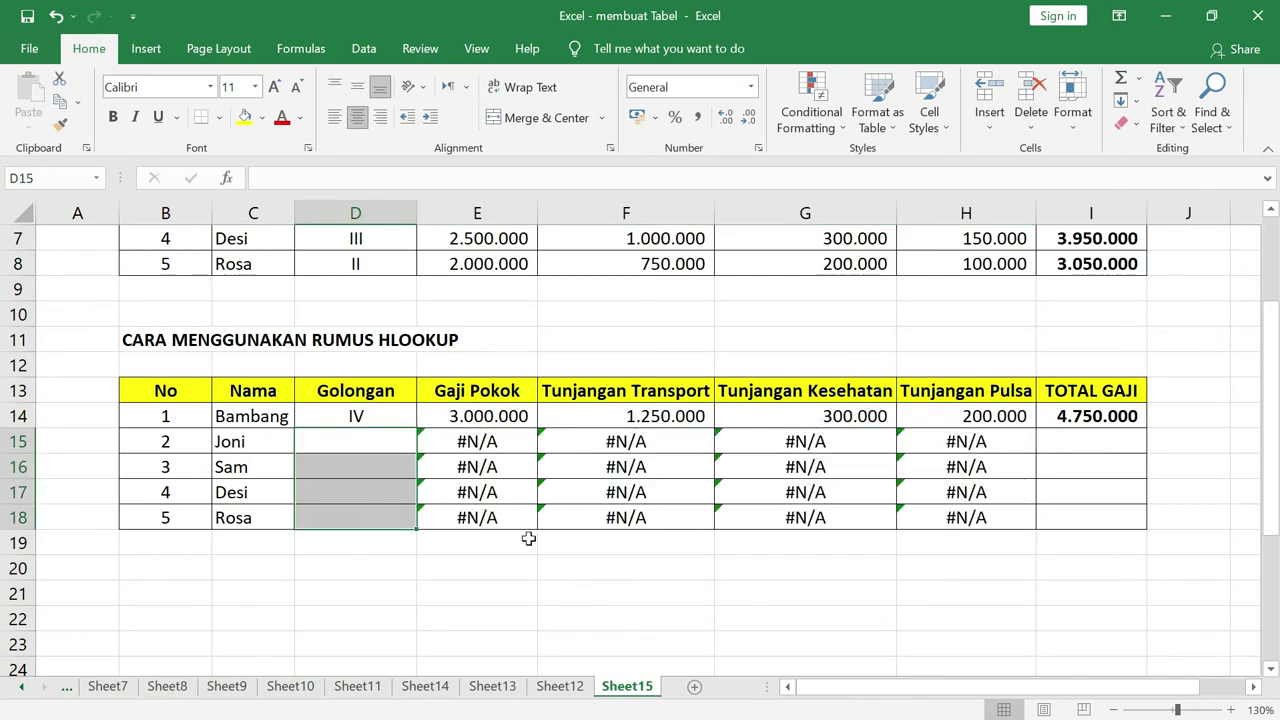
{"action": "left_click", "coordinate": [566, 572]}
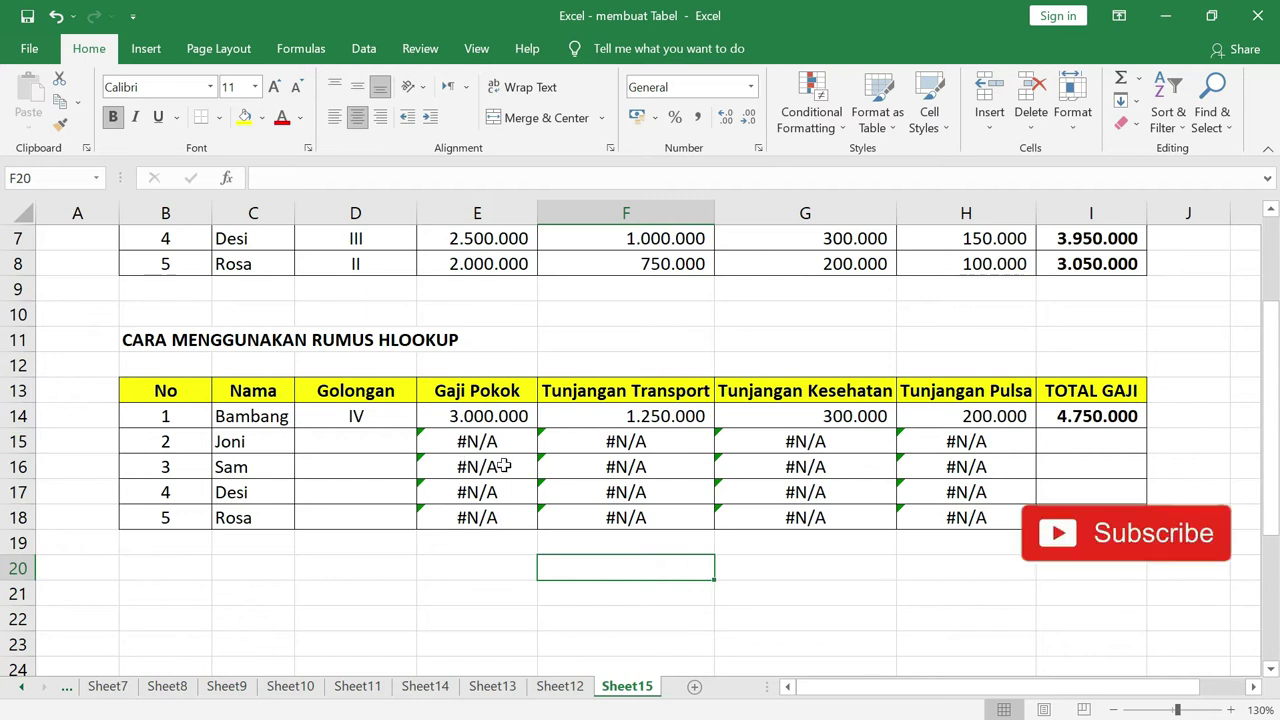
Enter the Golongan values II, I, III and II for the remaining employees in D15:D18
{"action": "left_click", "coordinate": [356, 441]}
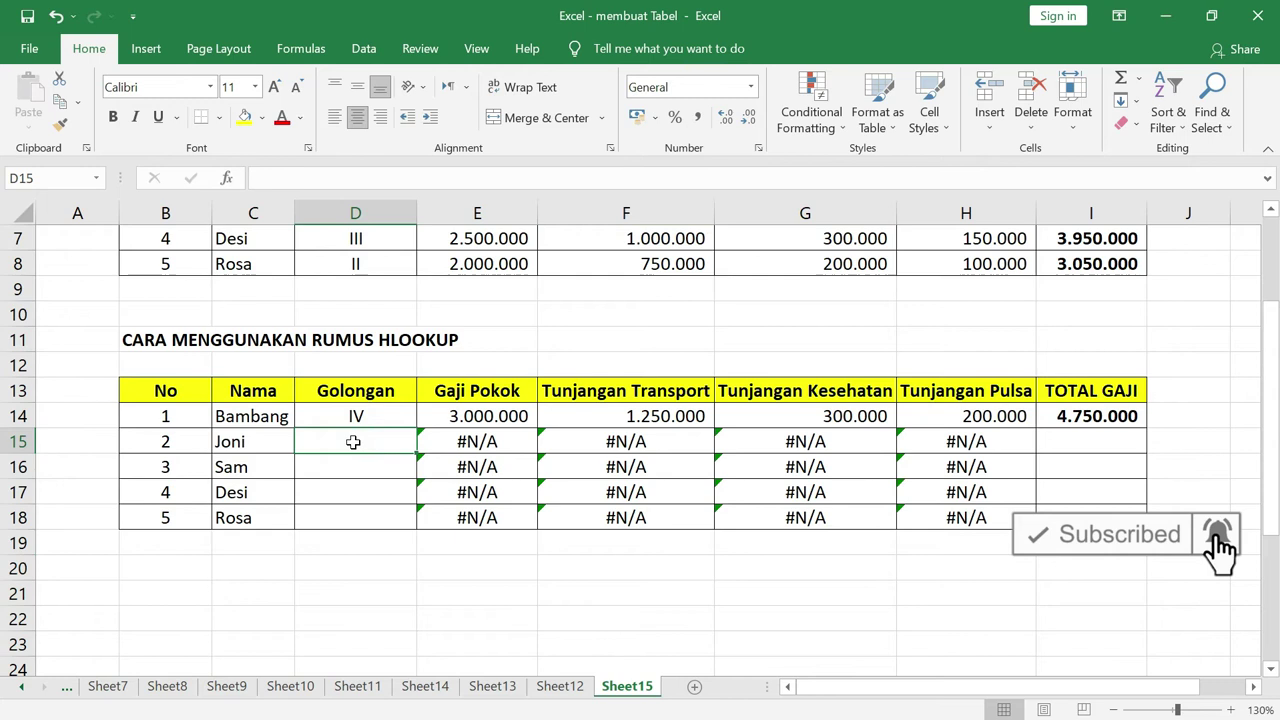
{"action": "type", "text": "II"}
{"action": "key", "text": "Return"}
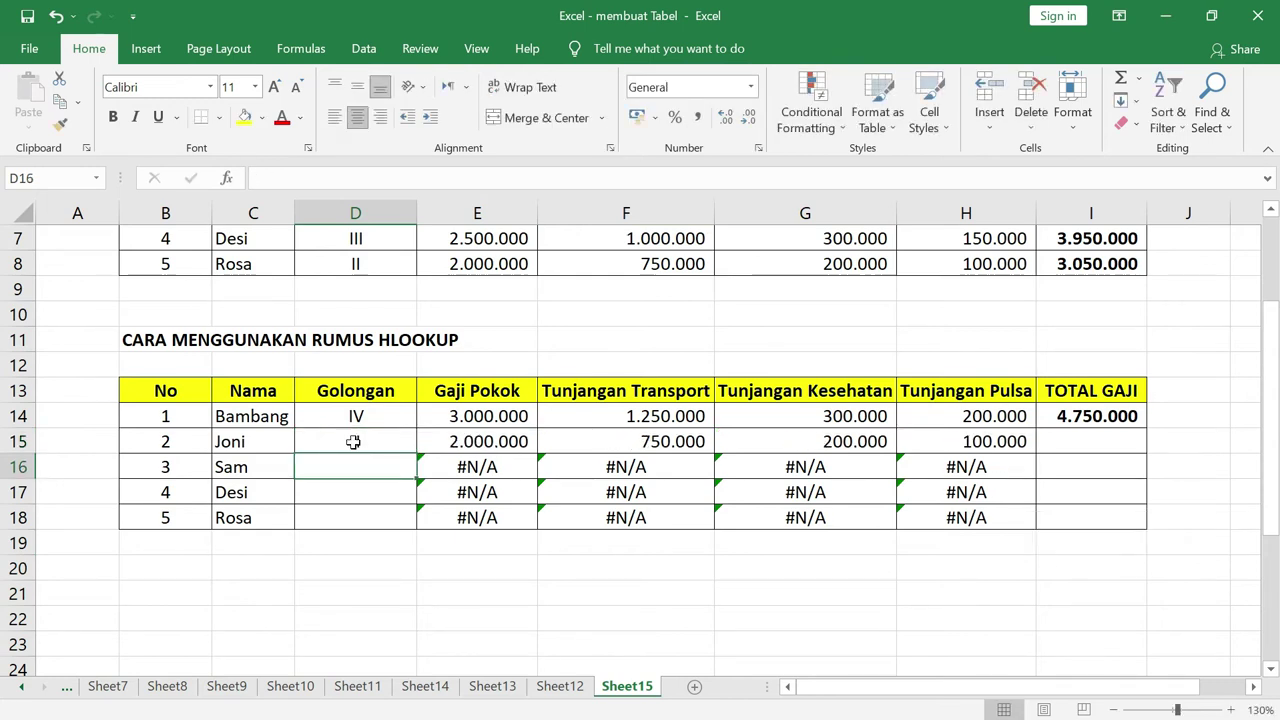
{"action": "type", "text": "I"}
{"action": "key", "text": "Return"}
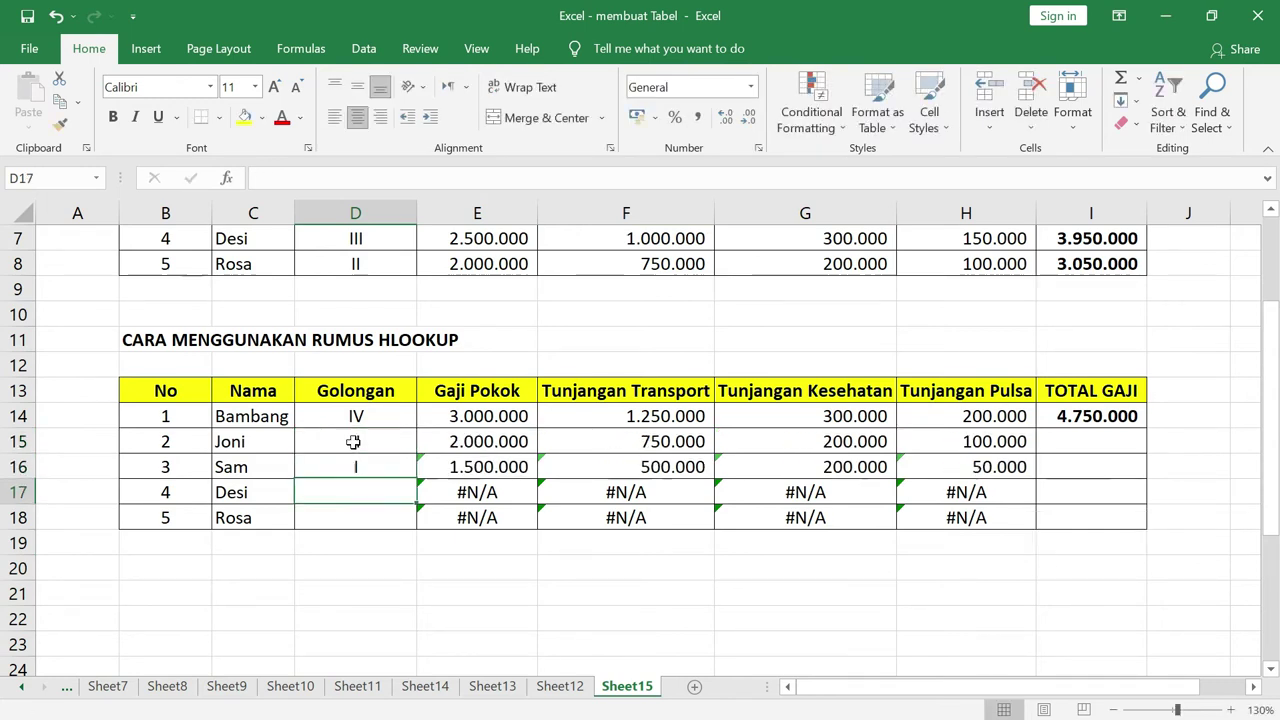
{"action": "type", "text": "III"}
{"action": "key", "text": "Return"}
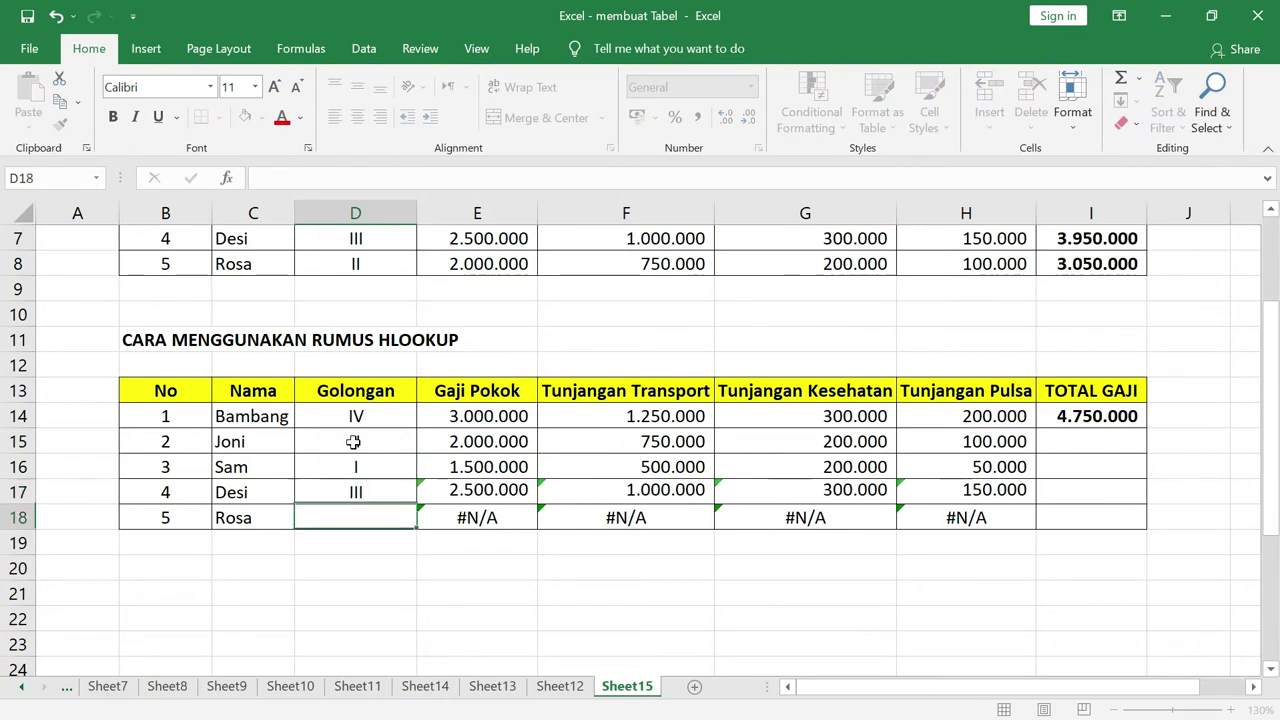
{"action": "type", "text": "II"}
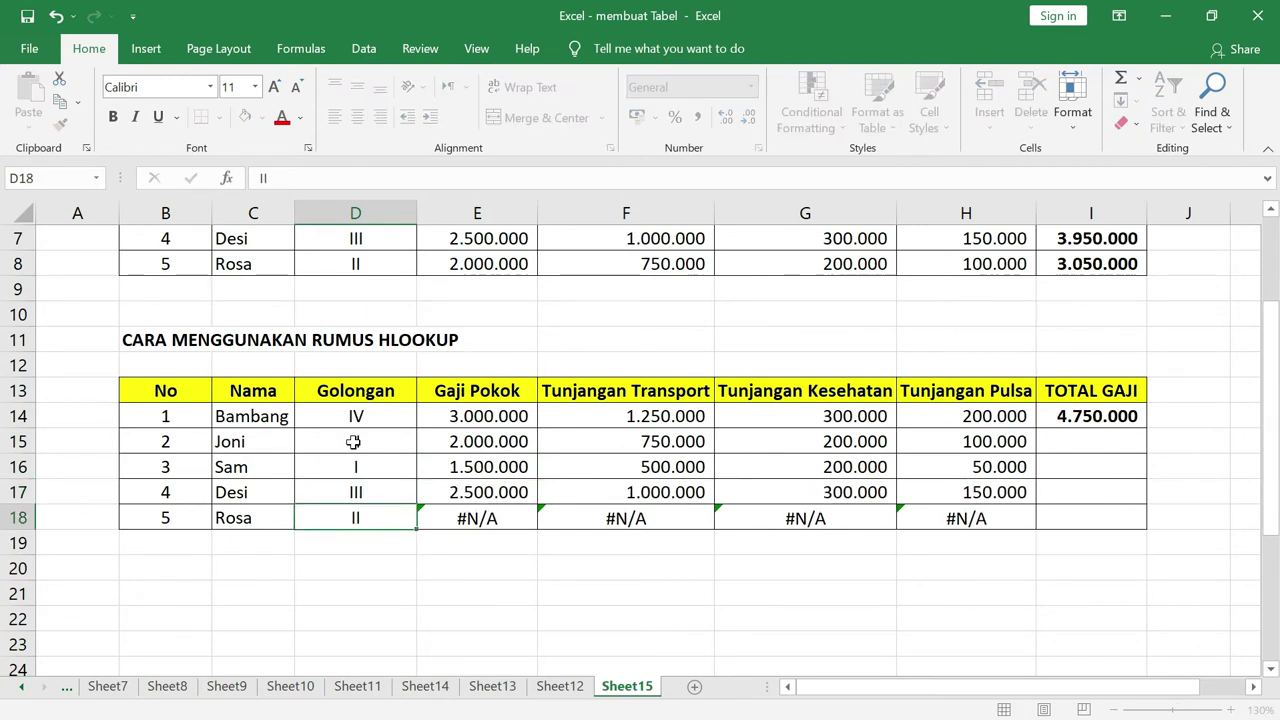
{"action": "key", "text": "Return"}
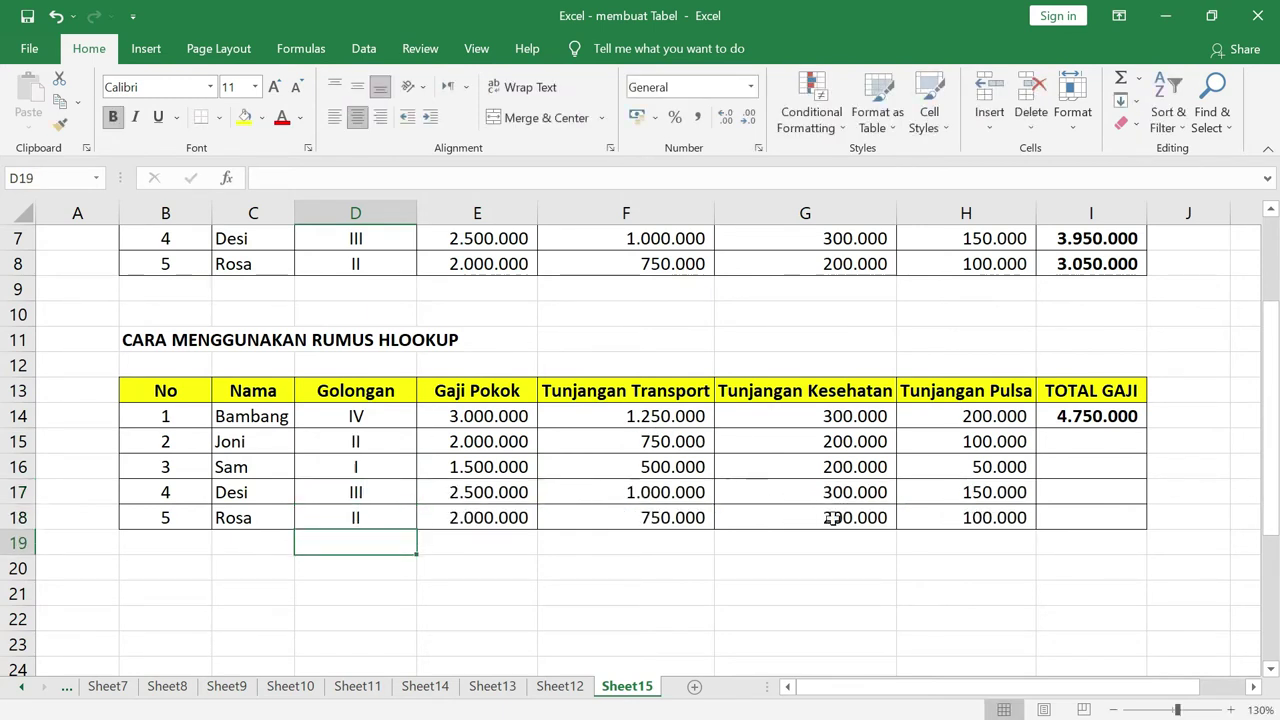
Fill the TOTAL GAJI sum formula from I14 down to I18
{"action": "left_click", "coordinate": [1108, 420]}
{"action": "left_click_drag", "start_coordinate": [1145, 429], "coordinate": [1138, 532]}
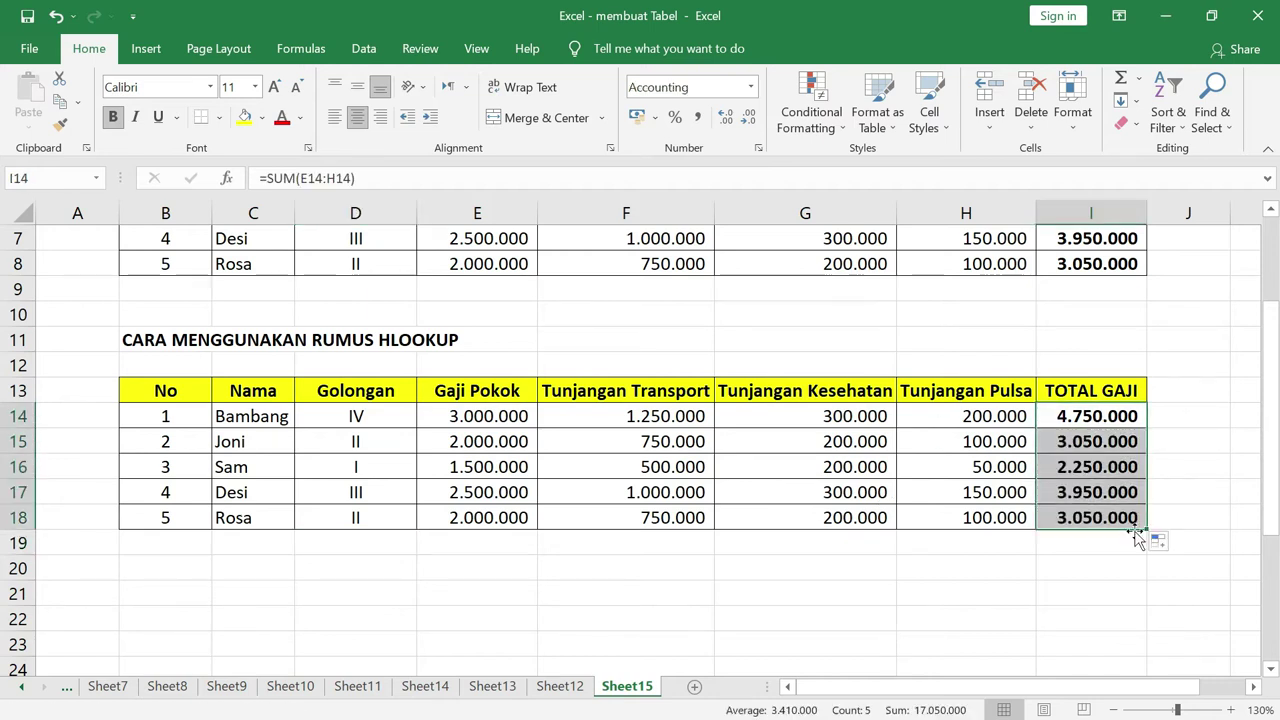
{"action": "left_click", "coordinate": [1065, 572]}
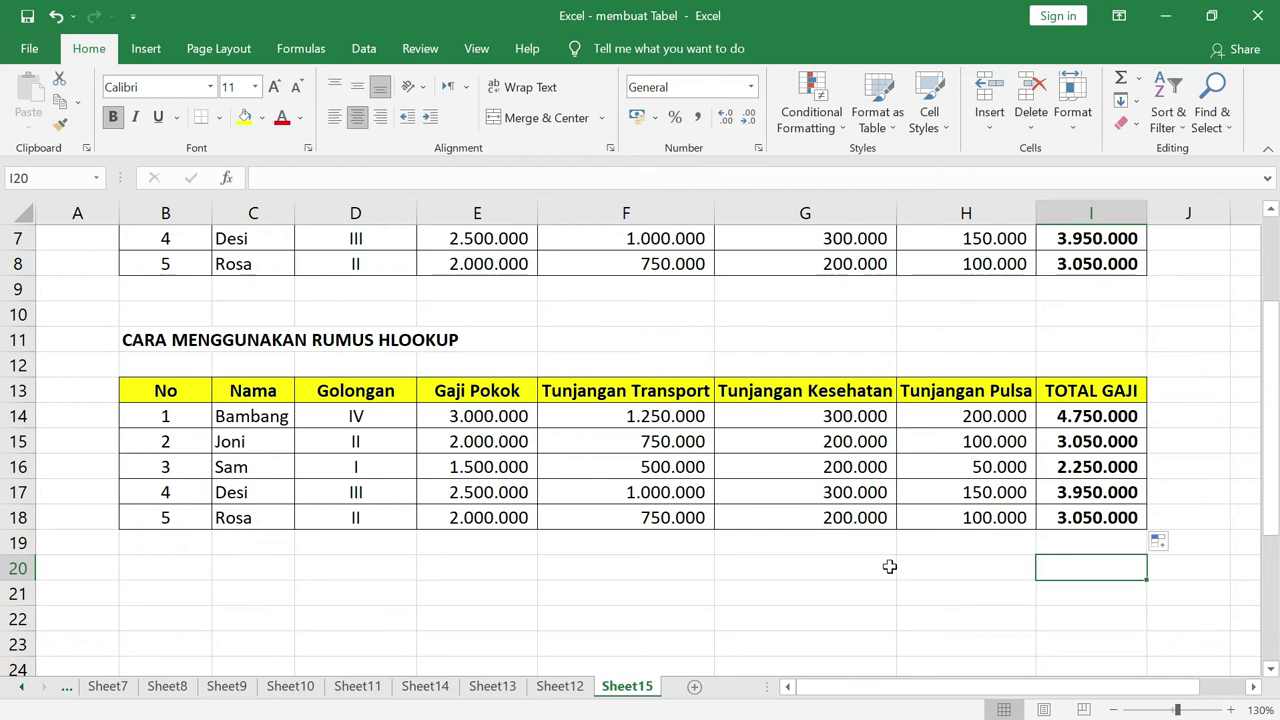
Copy the patient cost table with its title, B25:I32, and paste it starting at B35
{"action": "scroll", "coordinate": [889, 567], "scroll_direction": "down", "scroll_amount": 5}
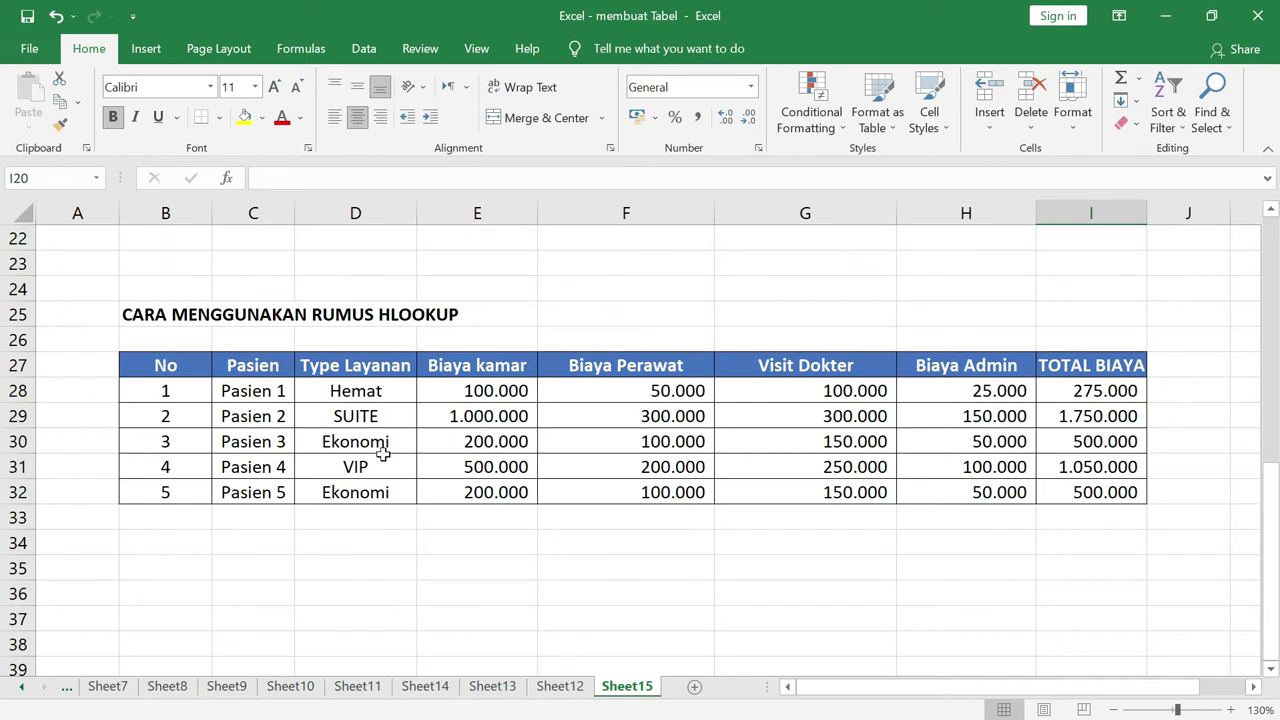
{"action": "left_click_drag", "start_coordinate": [125, 308], "coordinate": [1086, 488]}
{"action": "key", "text": "ctrl+c"}
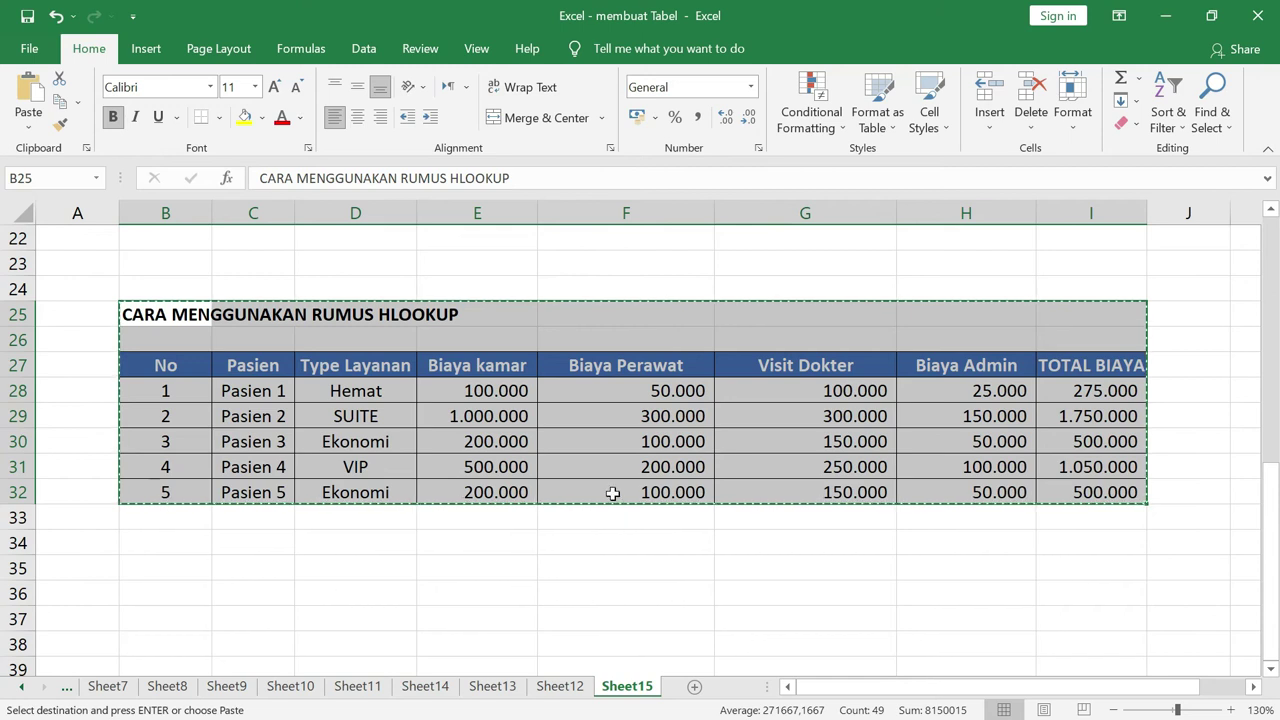
{"action": "scroll", "coordinate": [560, 482], "scroll_direction": "down", "scroll_amount": 1}
{"action": "left_click", "coordinate": [171, 492]}
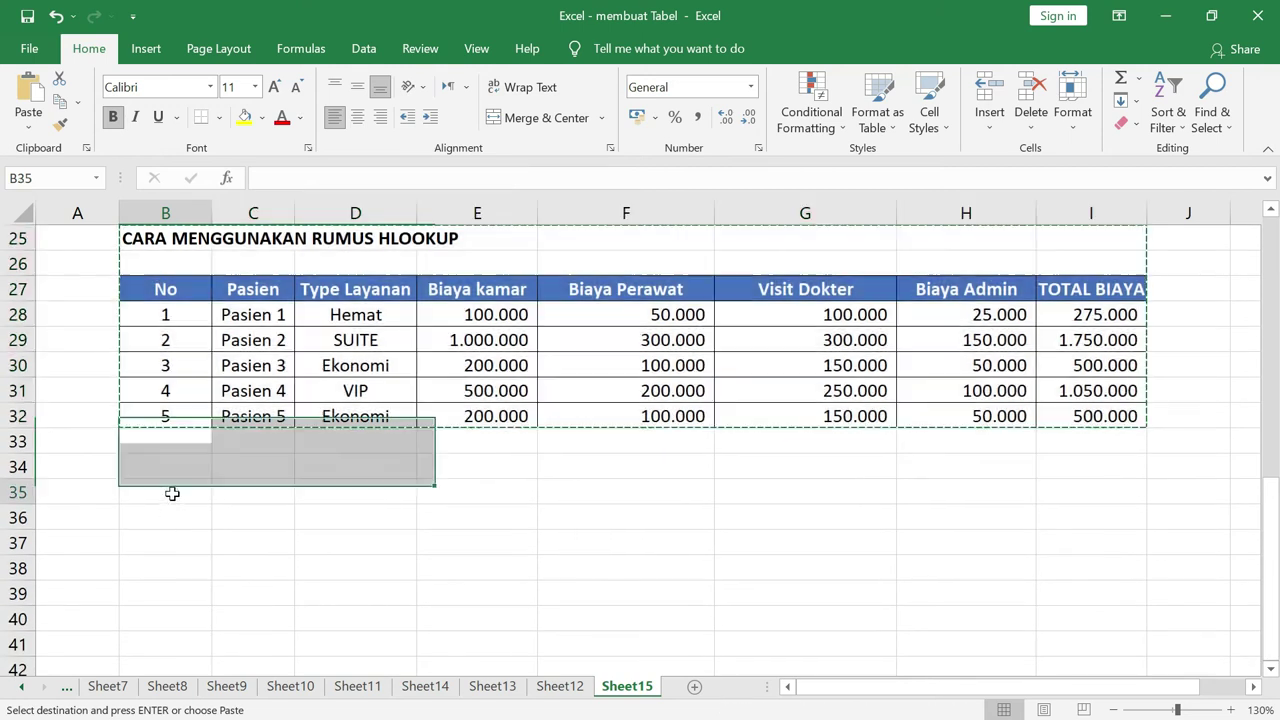
{"action": "key", "text": "ctrl+v"}
{"action": "scroll", "coordinate": [591, 540], "scroll_direction": "down", "scroll_amount": 3}
{"action": "scroll", "coordinate": [592, 542], "scroll_direction": "up", "scroll_amount": 1}
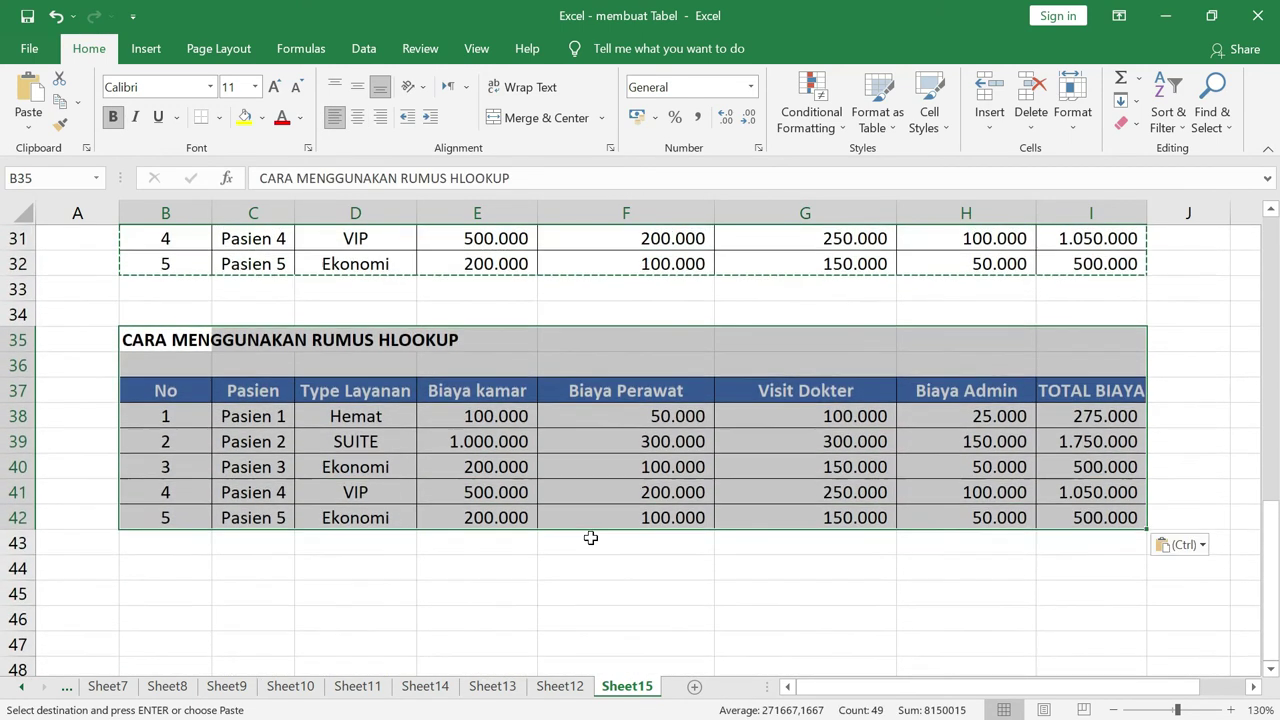
Clear the contents of D38:I42 in the copied patient table, from Type Layanan through TOTAL BIAYA
{"action": "left_click", "coordinate": [362, 415]}
{"action": "left_click_drag", "start_coordinate": [1023, 492], "coordinate": [1070, 510]}
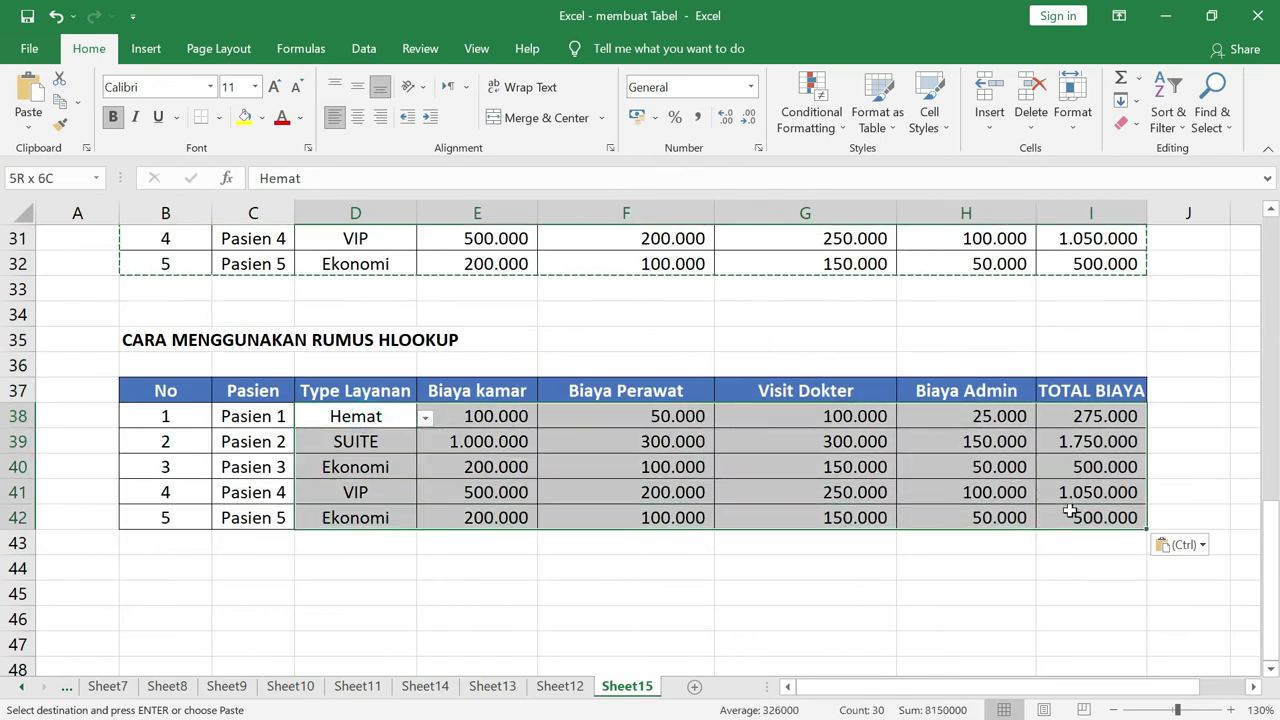
{"action": "key", "text": "Delete"}
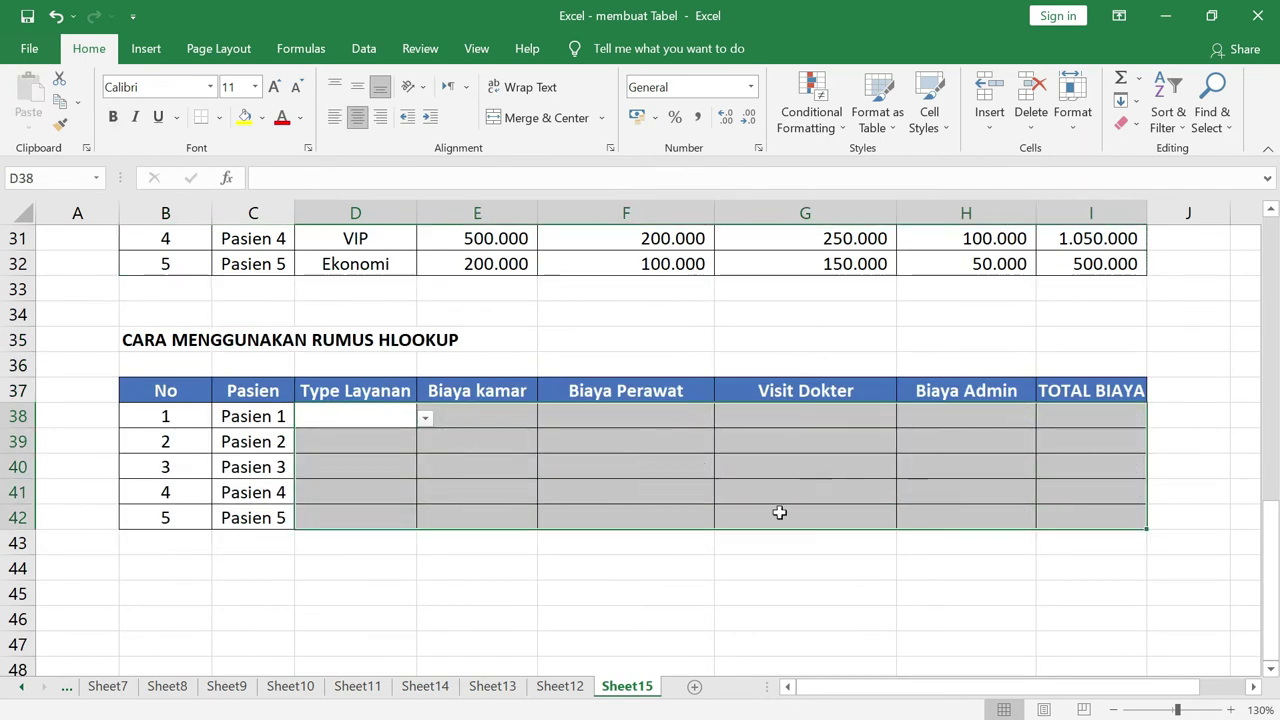
Examine the Kelas reference table on Sheet12, the Type Layanan dropdown options in D38 and the Golongan column of the salary table
{"action": "left_click", "coordinate": [577, 688]}
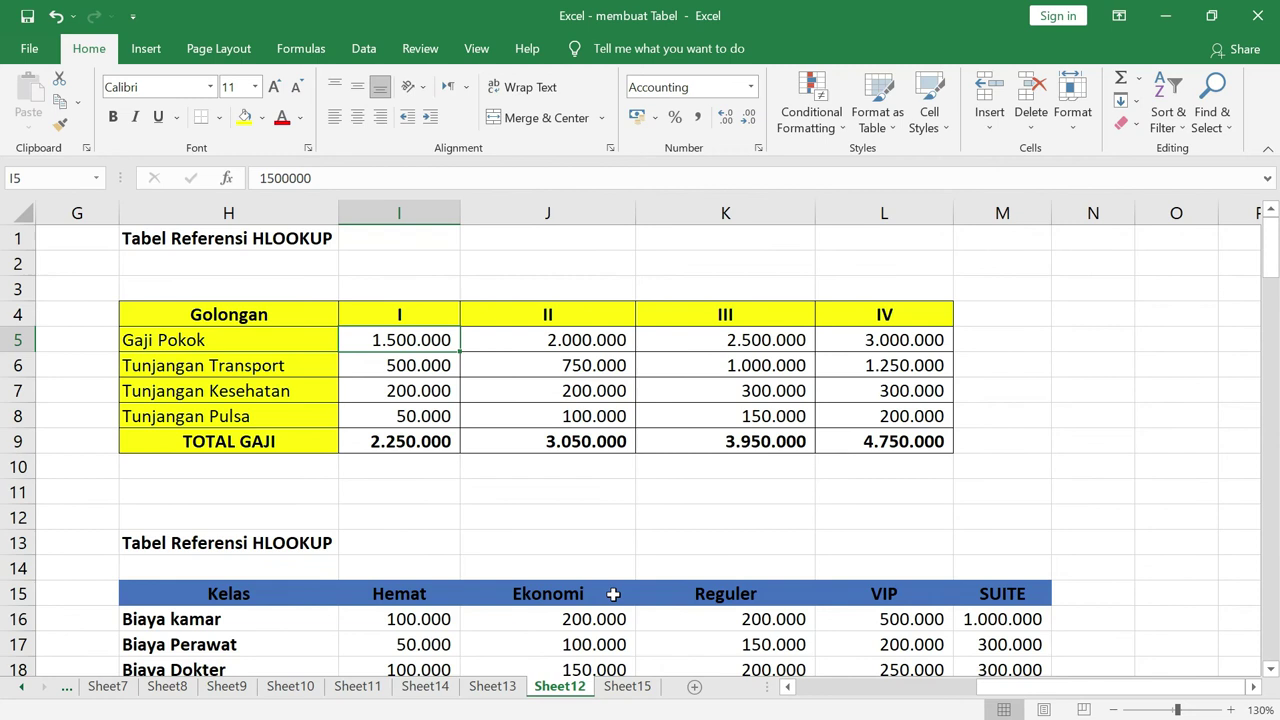
{"action": "scroll", "coordinate": [614, 594], "scroll_direction": "down", "scroll_amount": 2}
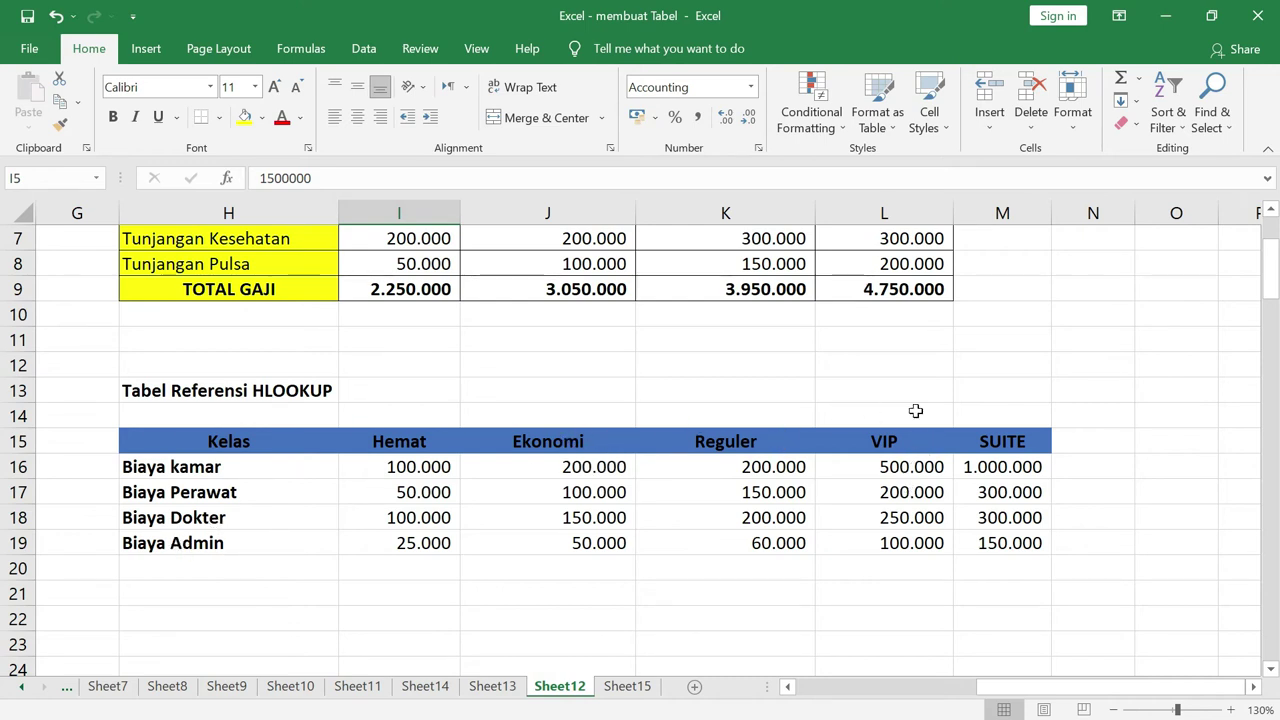
{"action": "left_click", "coordinate": [627, 690]}
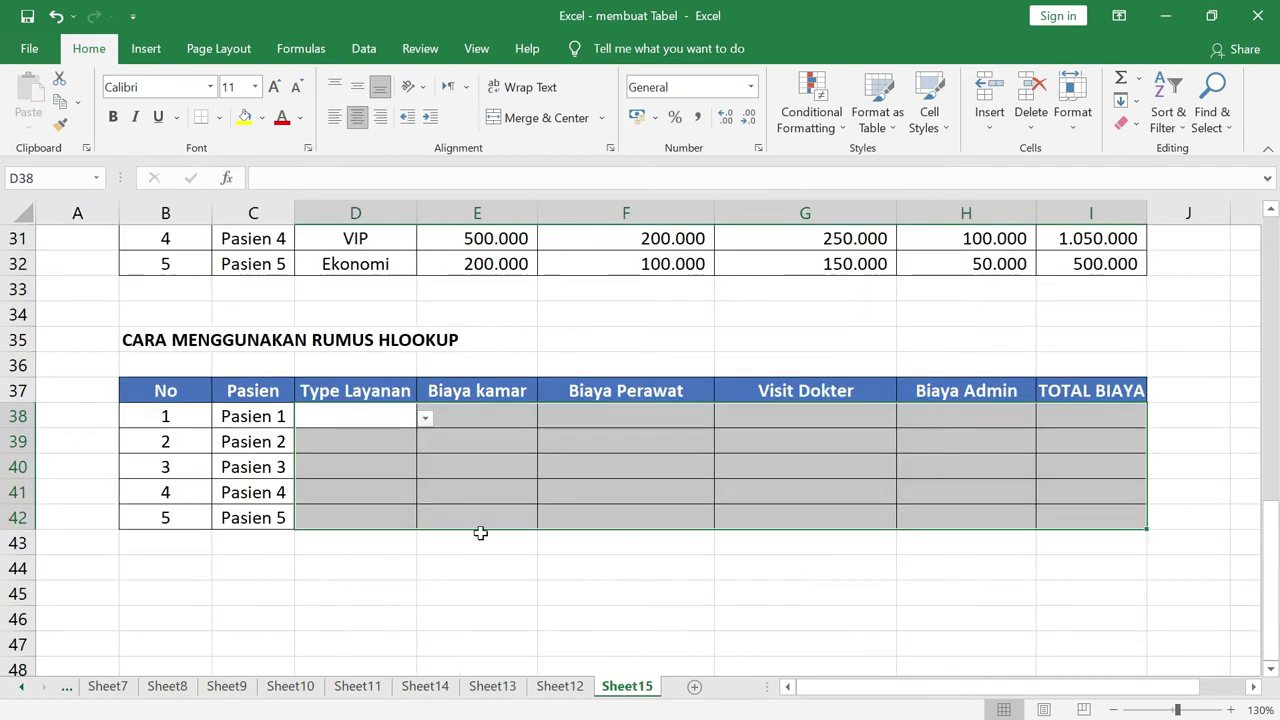
{"action": "left_click", "coordinate": [354, 417]}
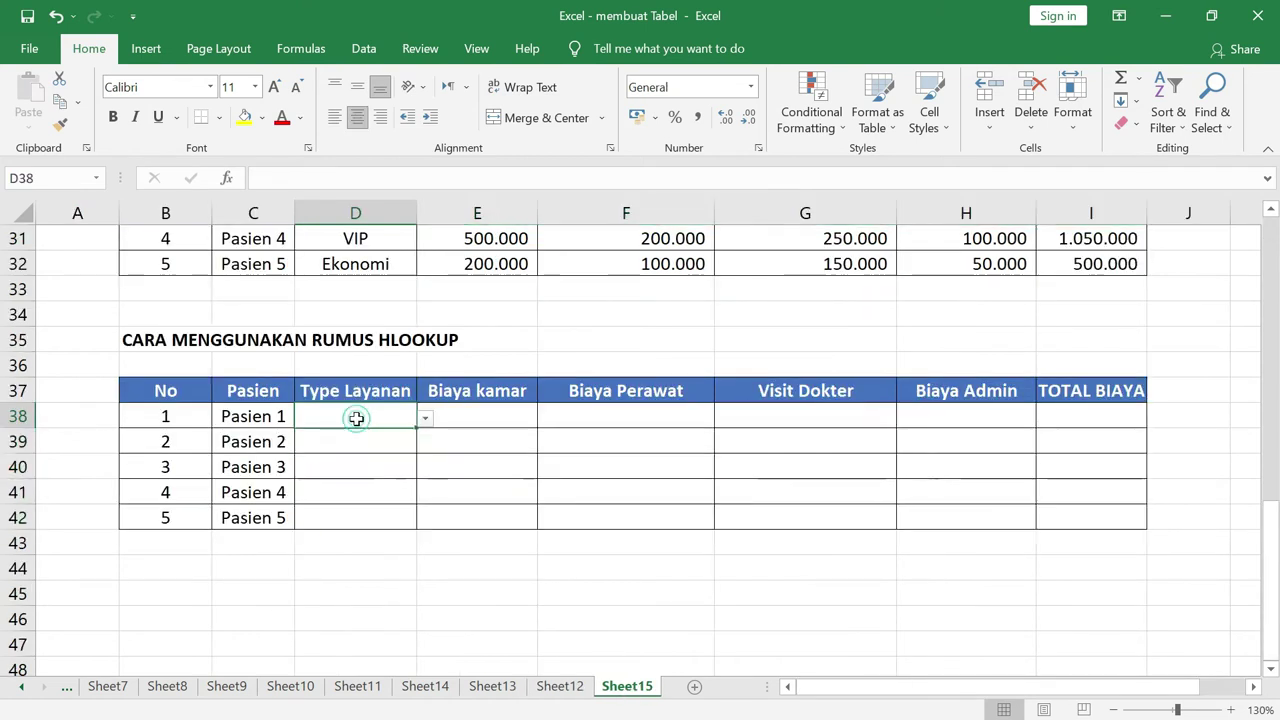
{"action": "left_click", "coordinate": [426, 419]}
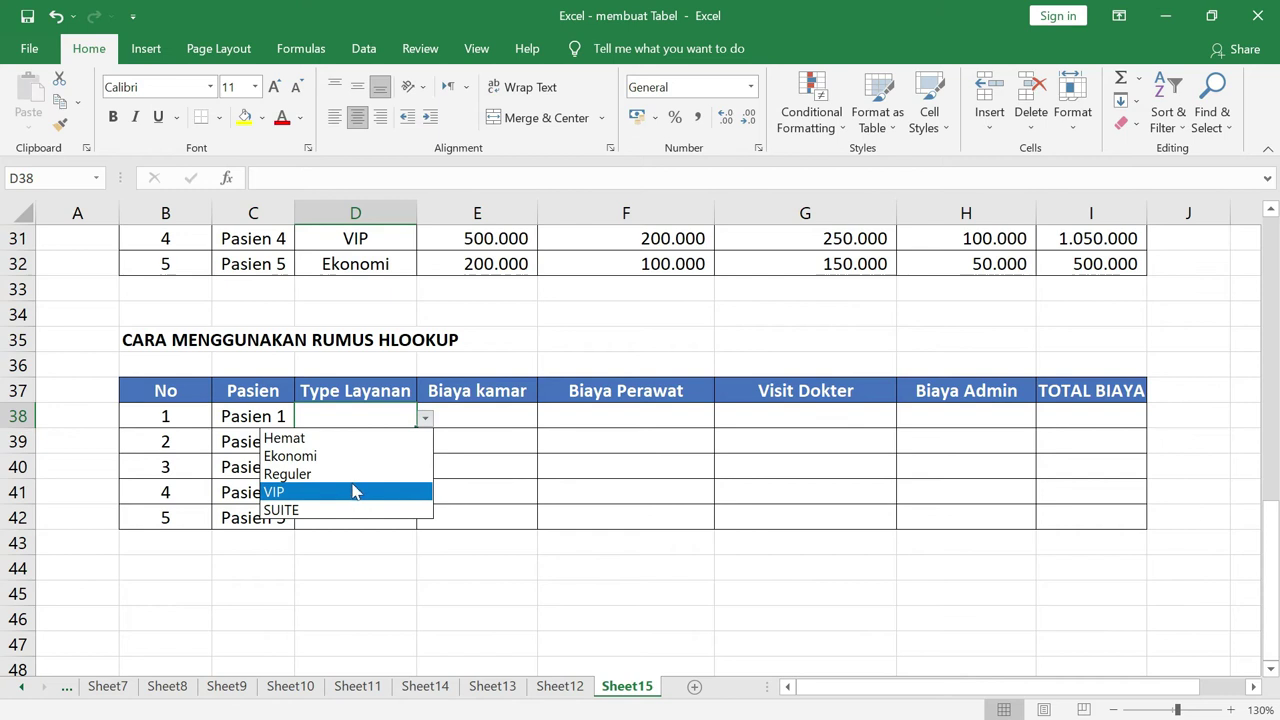
{"action": "left_click", "coordinate": [371, 417]}
{"action": "scroll", "coordinate": [372, 418], "scroll_direction": "up", "scroll_amount": 3}
{"action": "scroll", "coordinate": [372, 418], "scroll_direction": "up", "scroll_amount": 3}
{"action": "left_click", "coordinate": [388, 338]}
{"action": "scroll", "coordinate": [454, 440], "scroll_direction": "down", "scroll_amount": 7}
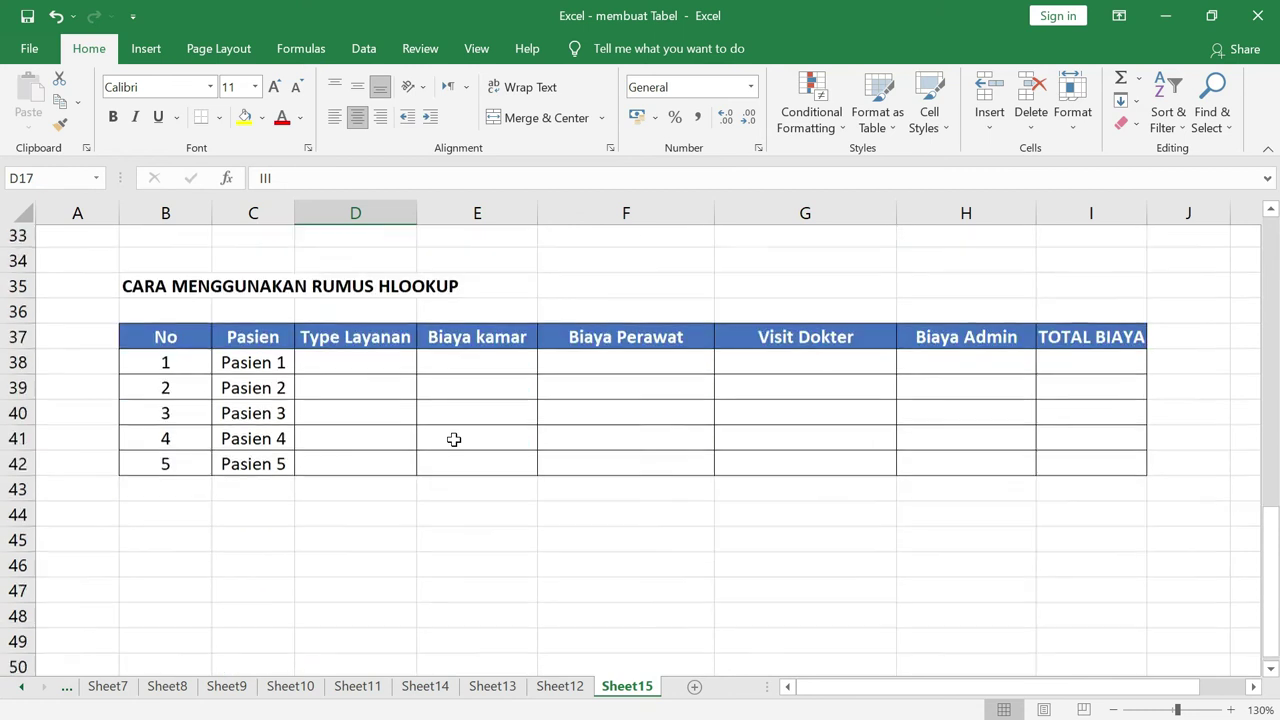
Set the Type Layanan of Pasien 1 in D38 to Hemat, both from its dropdown list and by direct entry
{"action": "scroll", "coordinate": [454, 440], "scroll_direction": "down", "scroll_amount": 1}
{"action": "left_click", "coordinate": [394, 336]}
{"action": "left_click", "coordinate": [425, 343]}
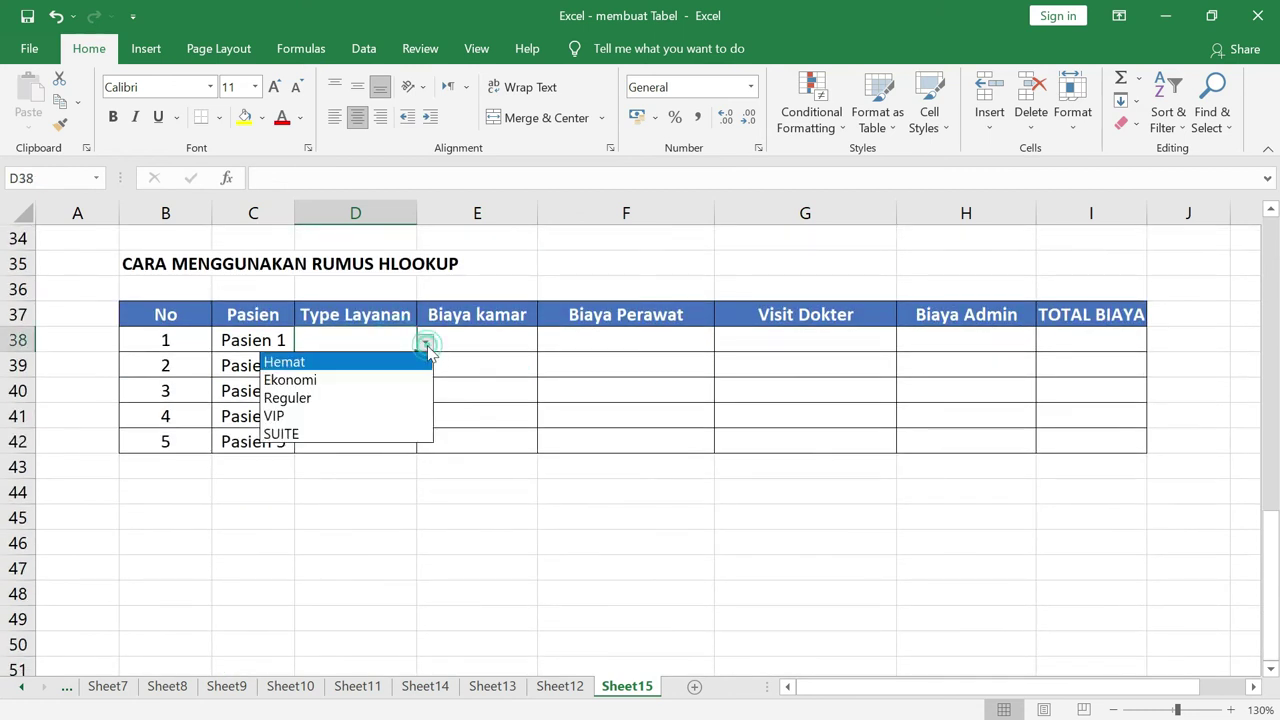
{"action": "left_click", "coordinate": [378, 365]}
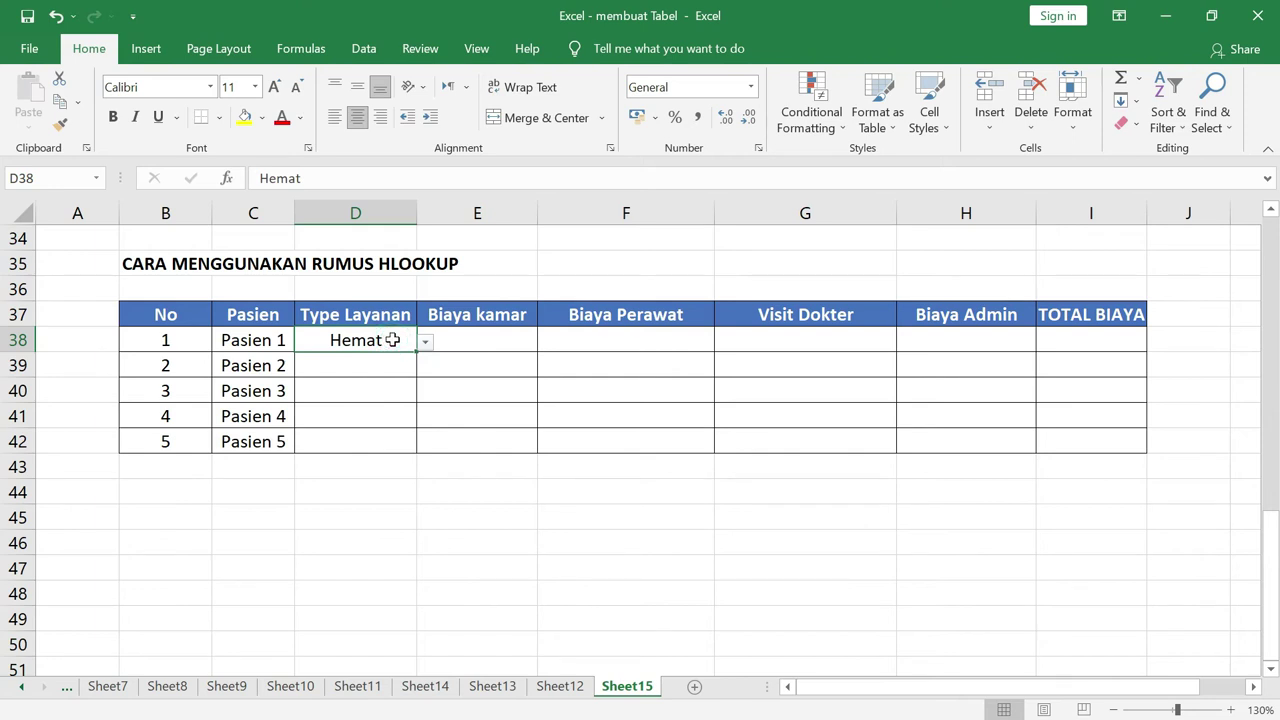
{"action": "type", "text": "Hemat"}
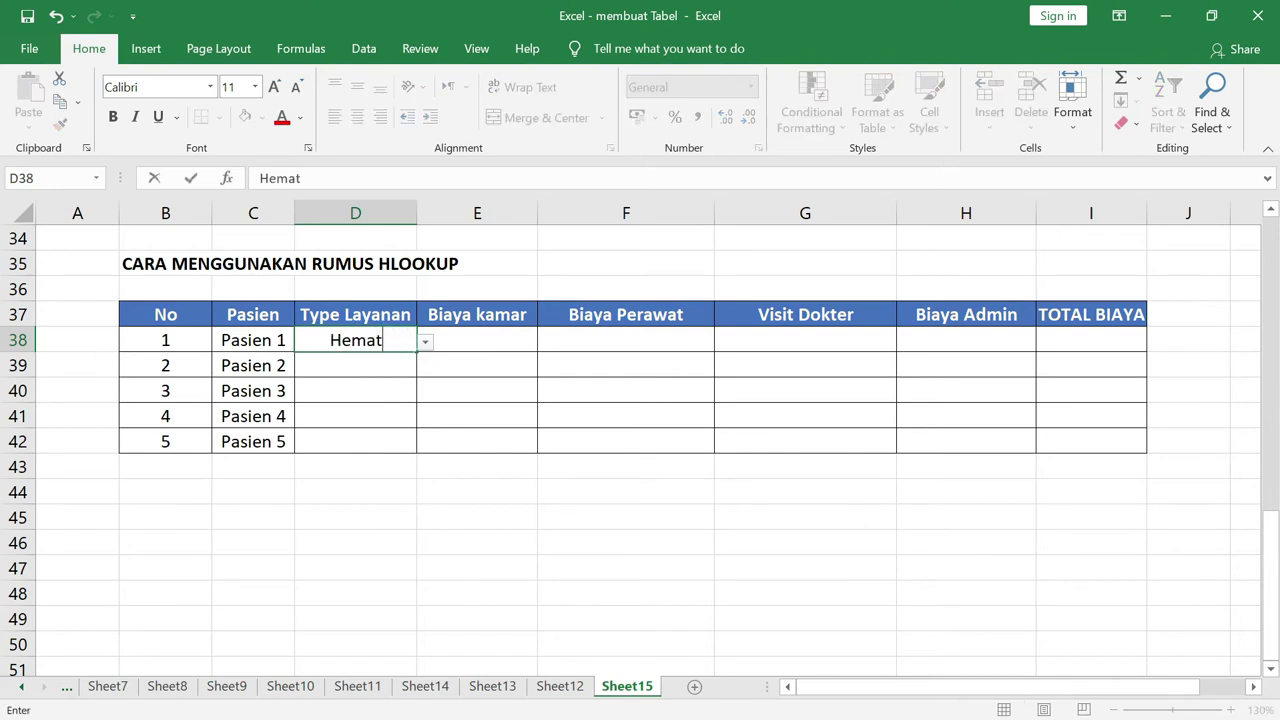
{"action": "key", "text": "Return"}
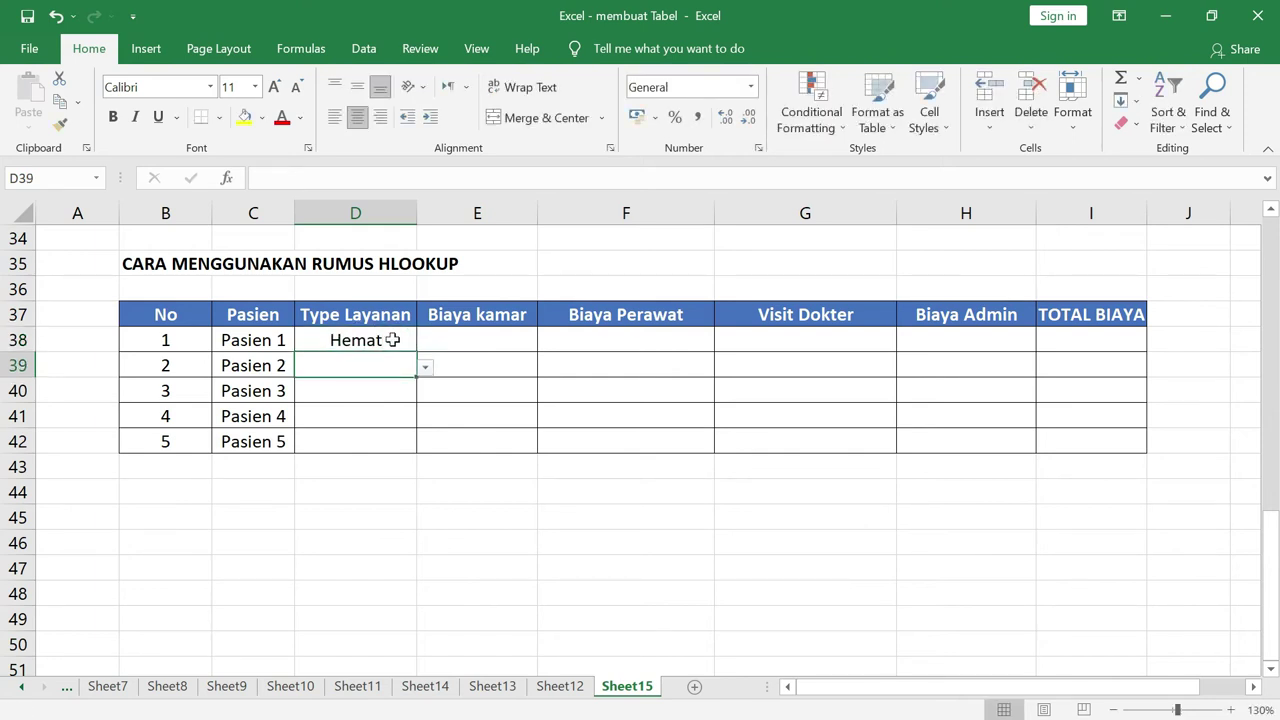
{"action": "left_click", "coordinate": [425, 369]}
{"action": "left_click", "coordinate": [515, 505]}
Apply list data validation to D38:D42 with the Kelas headers =Sheet12!$I$15:$M$15 as its source
{"action": "left_click", "coordinate": [383, 342]}
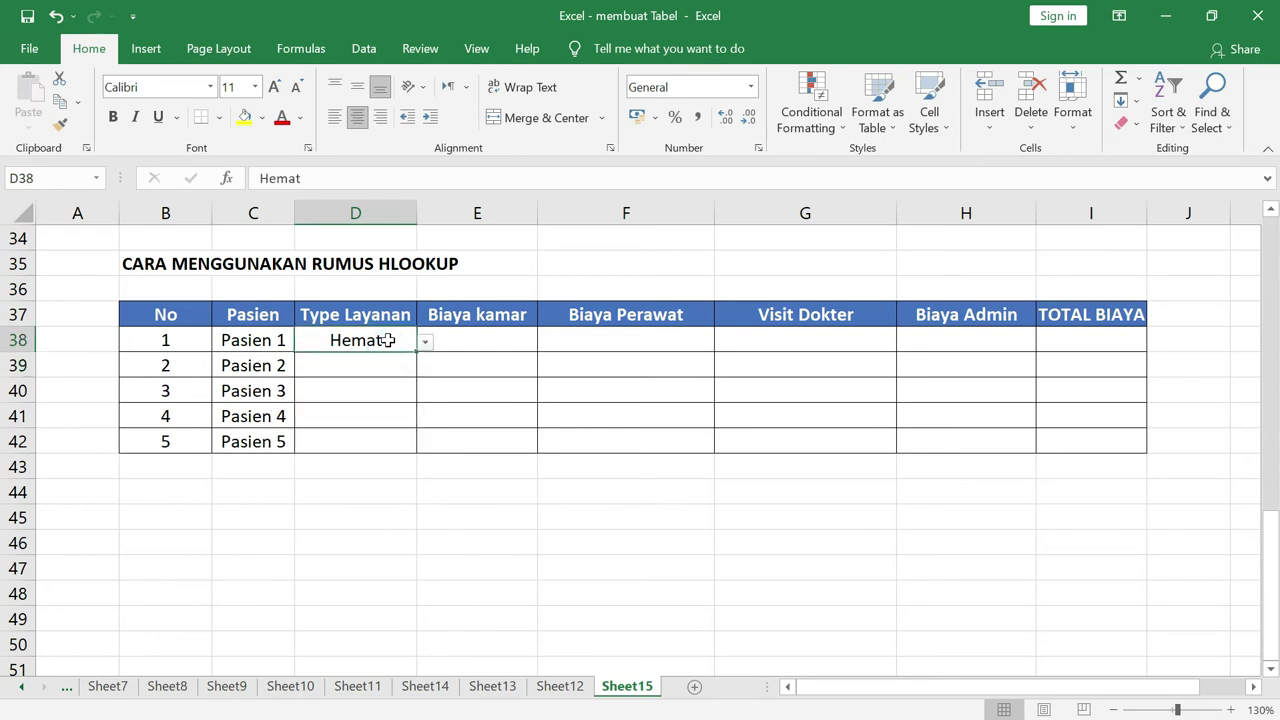
{"action": "left_click_drag", "start_coordinate": [380, 340], "coordinate": [382, 450]}
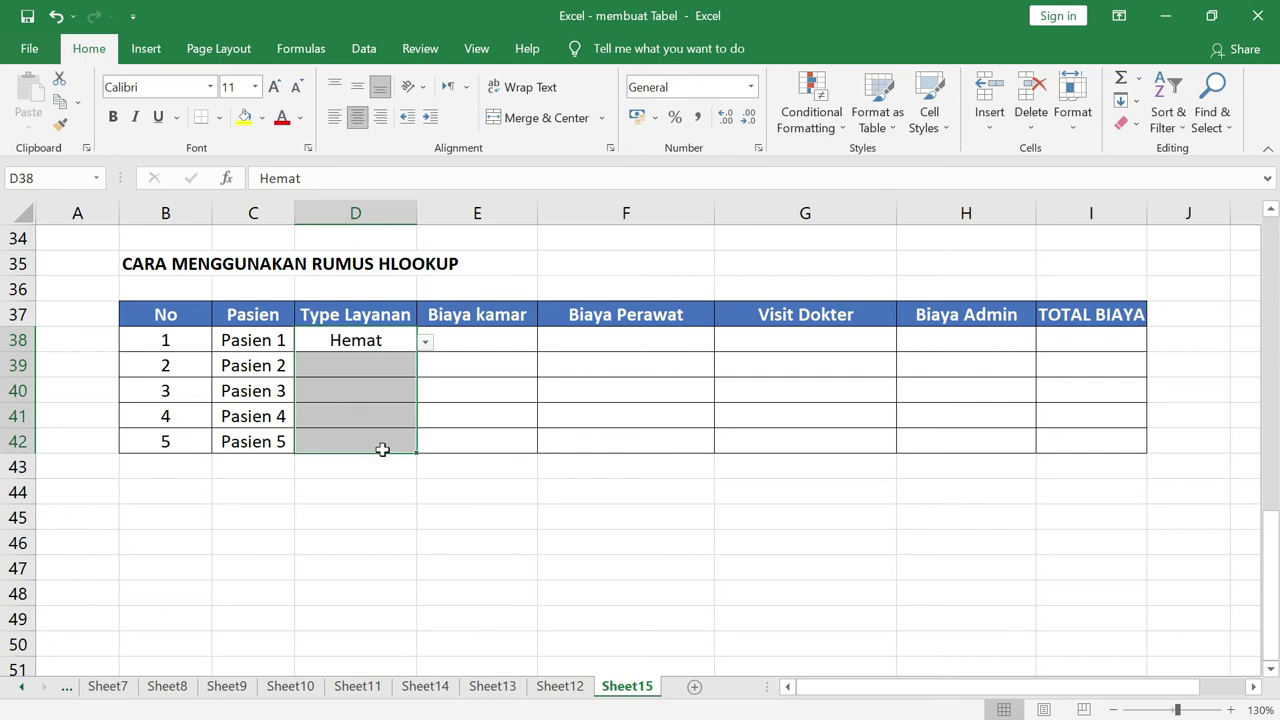
{"action": "left_click", "coordinate": [367, 52]}
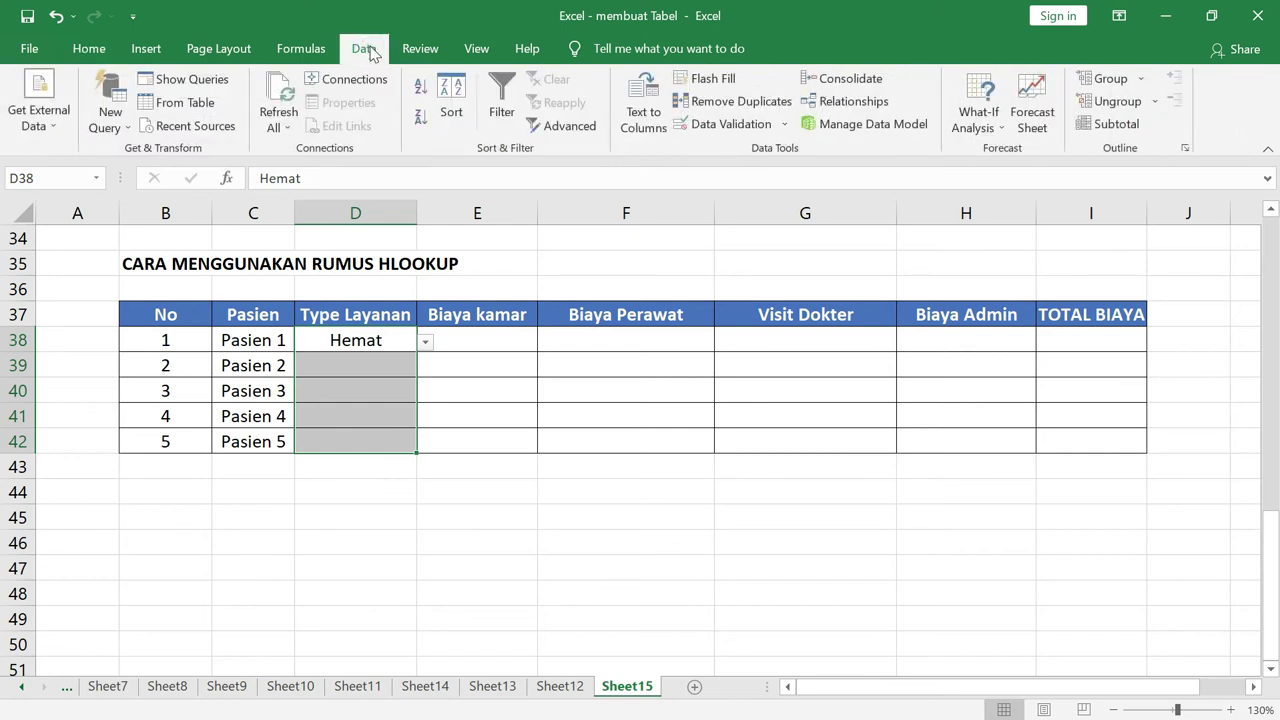
{"action": "left_click", "coordinate": [757, 133]}
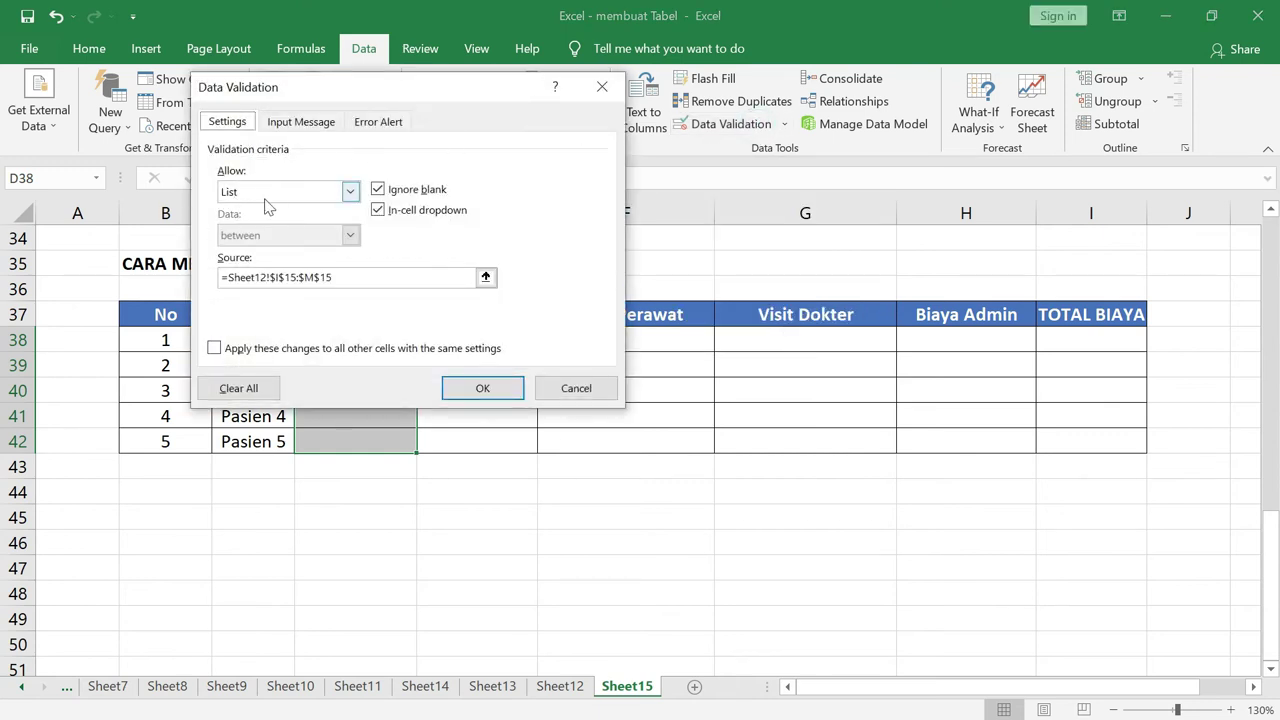
{"action": "left_click", "coordinate": [350, 192]}
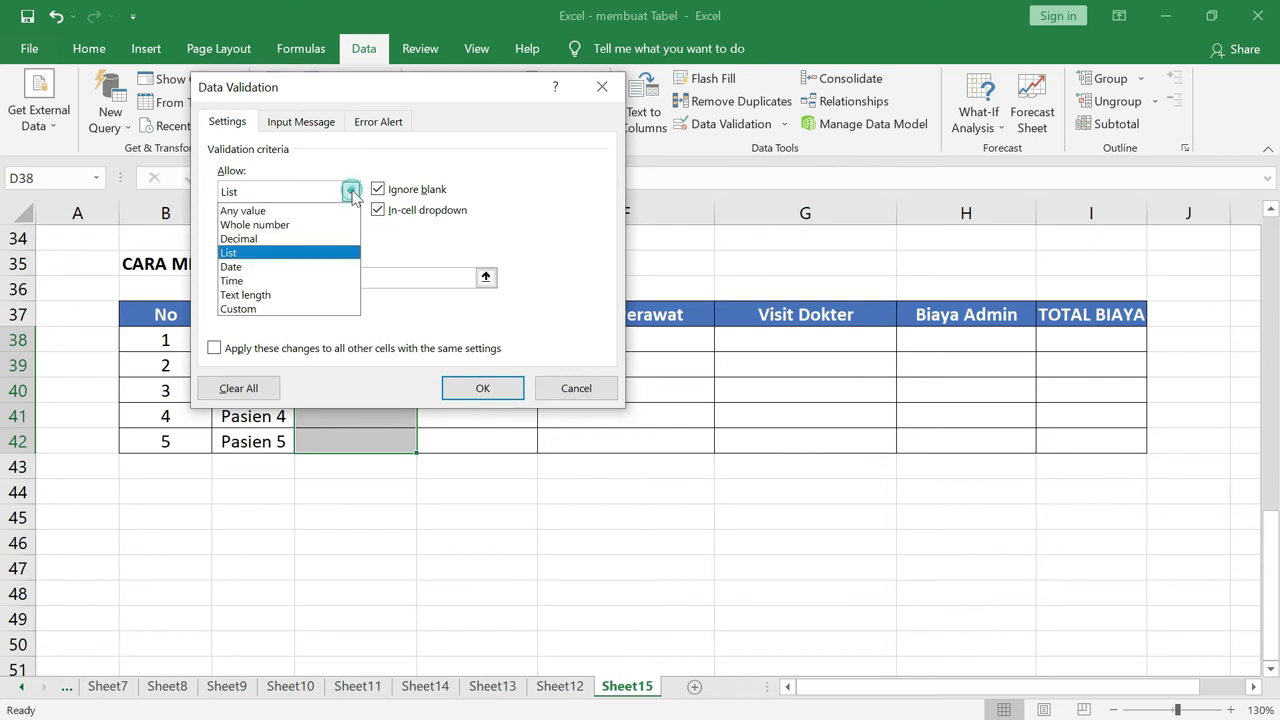
{"action": "left_click", "coordinate": [240, 253]}
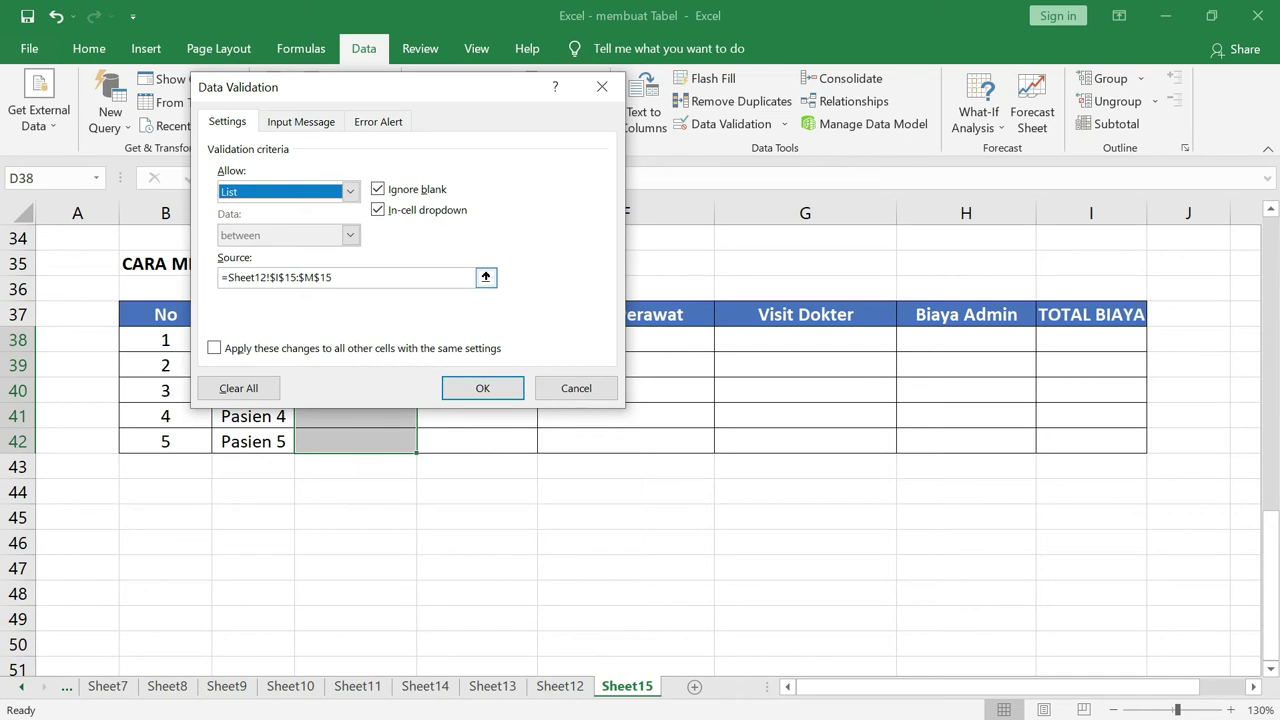
{"action": "left_click", "coordinate": [486, 277]}
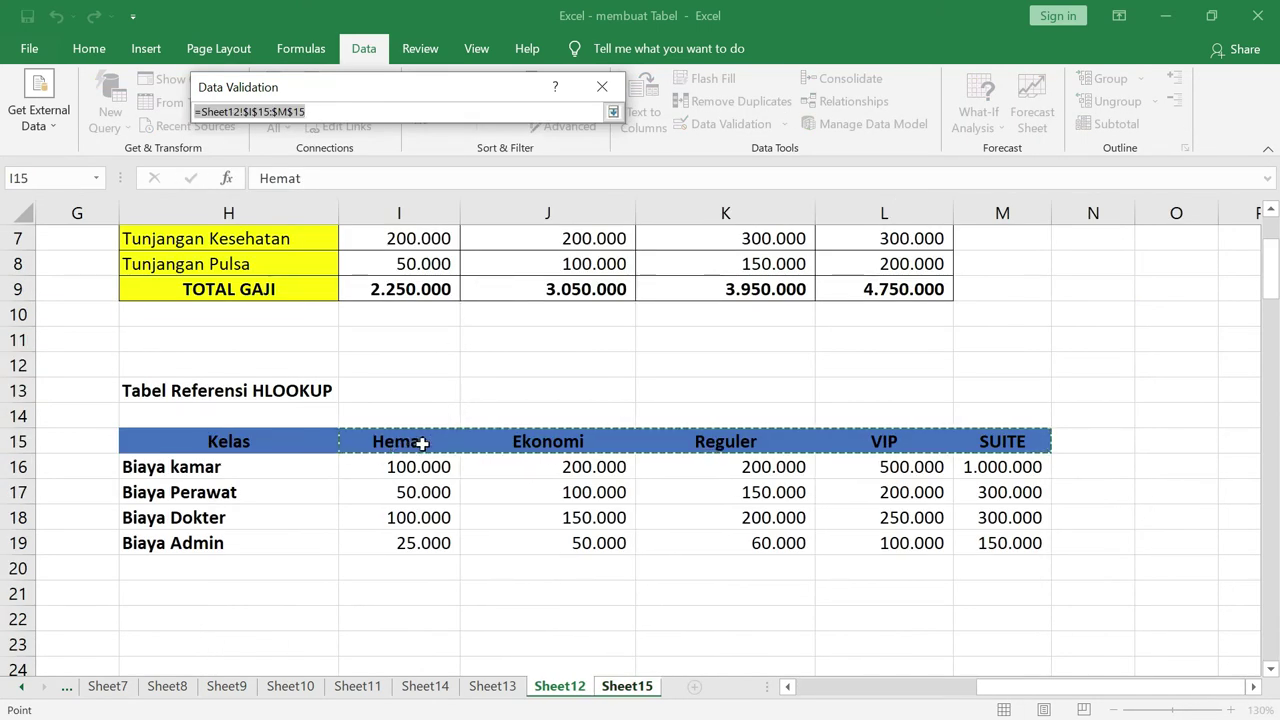
{"action": "left_click_drag", "start_coordinate": [372, 442], "coordinate": [1011, 437]}
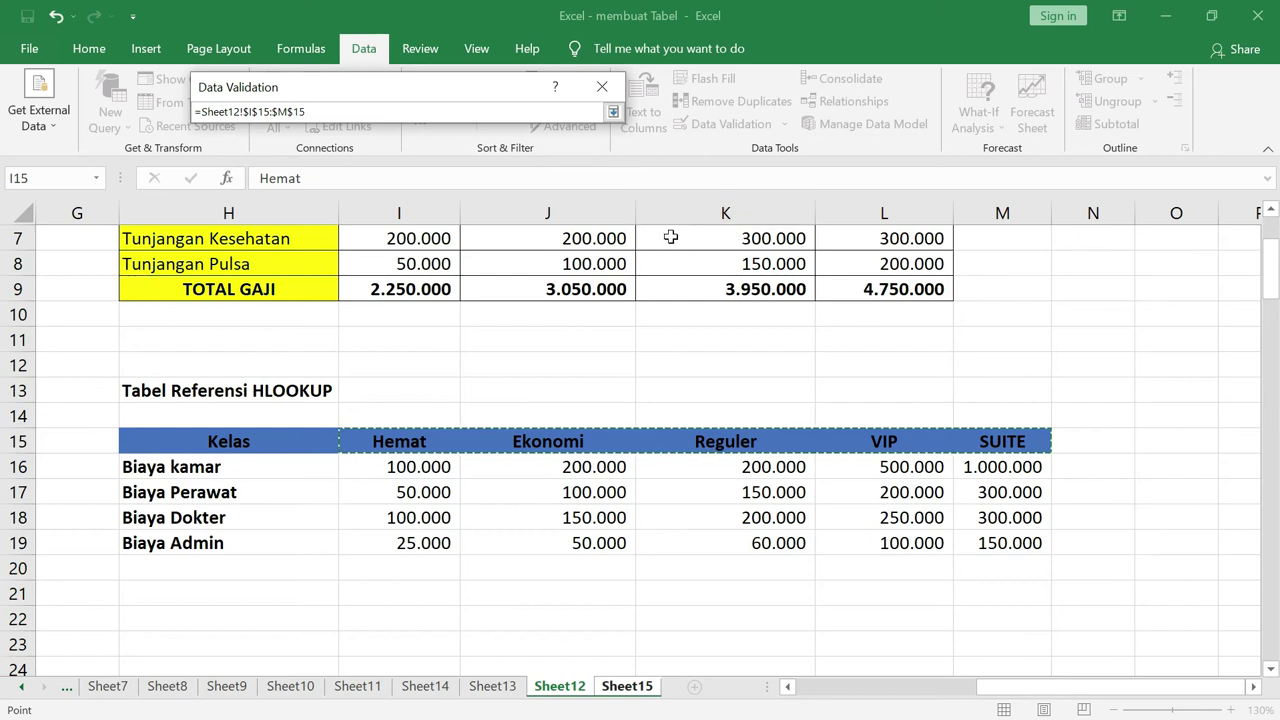
{"action": "left_click", "coordinate": [613, 111]}
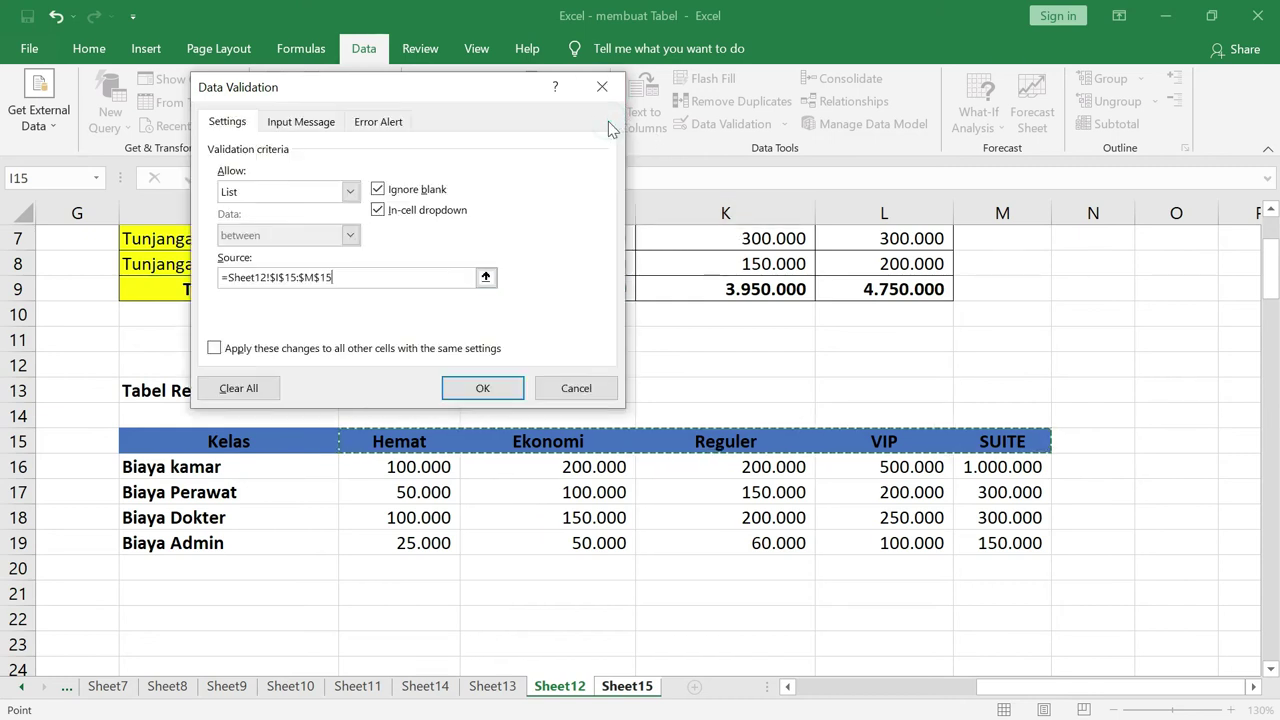
{"action": "left_click", "coordinate": [482, 388]}
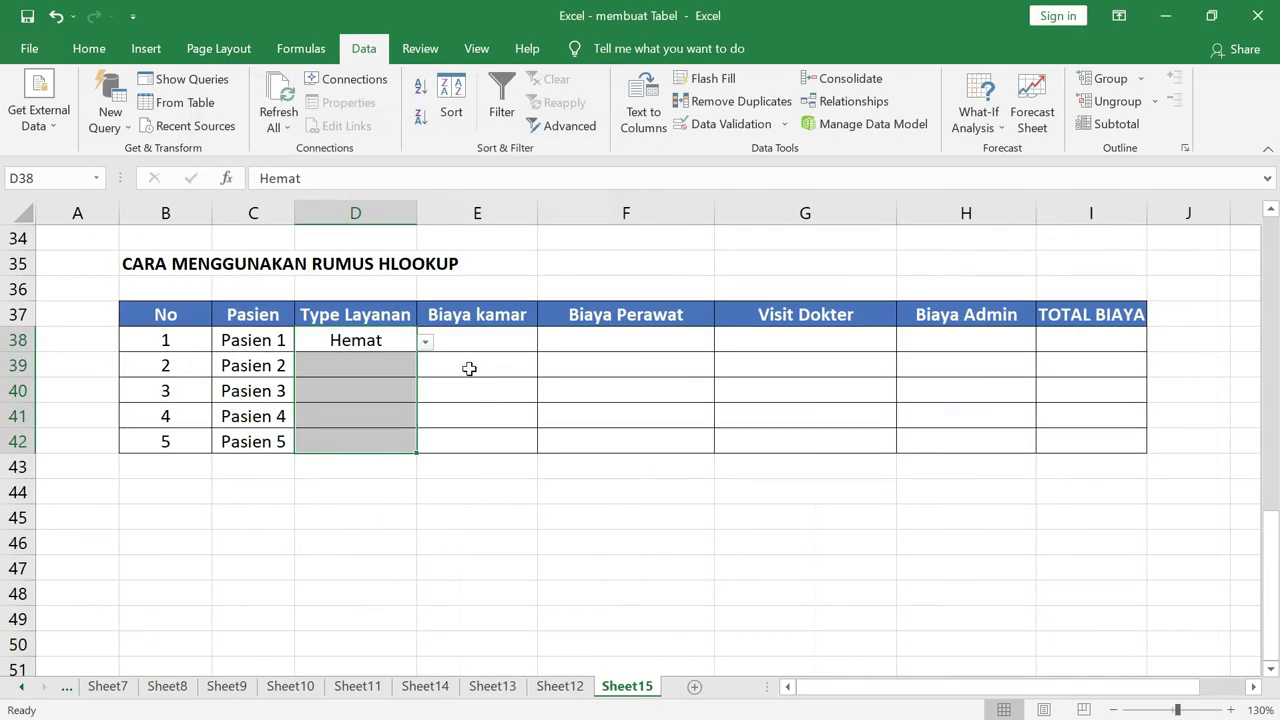
Check the Type Layanan dropdown in D39 and choose Ekonomi for Pasien 1 in D38
{"action": "left_click", "coordinate": [380, 364]}
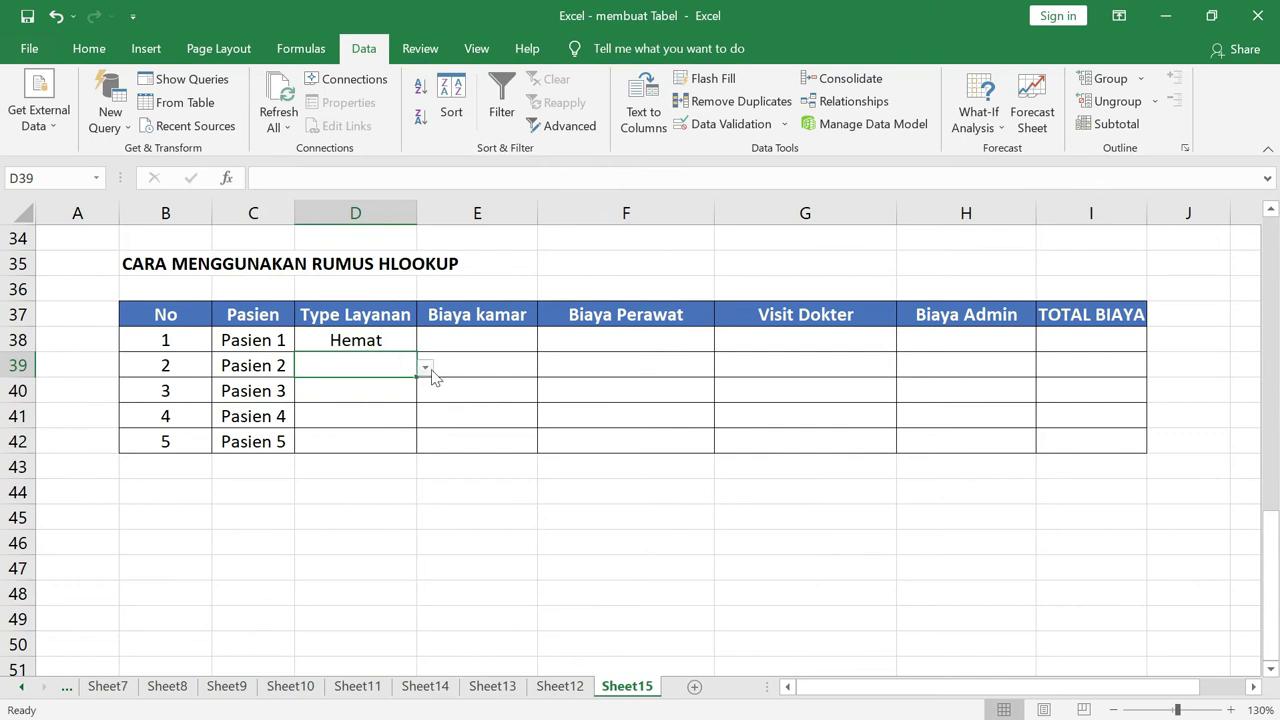
{"action": "left_click", "coordinate": [426, 369]}
{"action": "left_click", "coordinate": [508, 537]}
{"action": "left_click", "coordinate": [388, 343]}
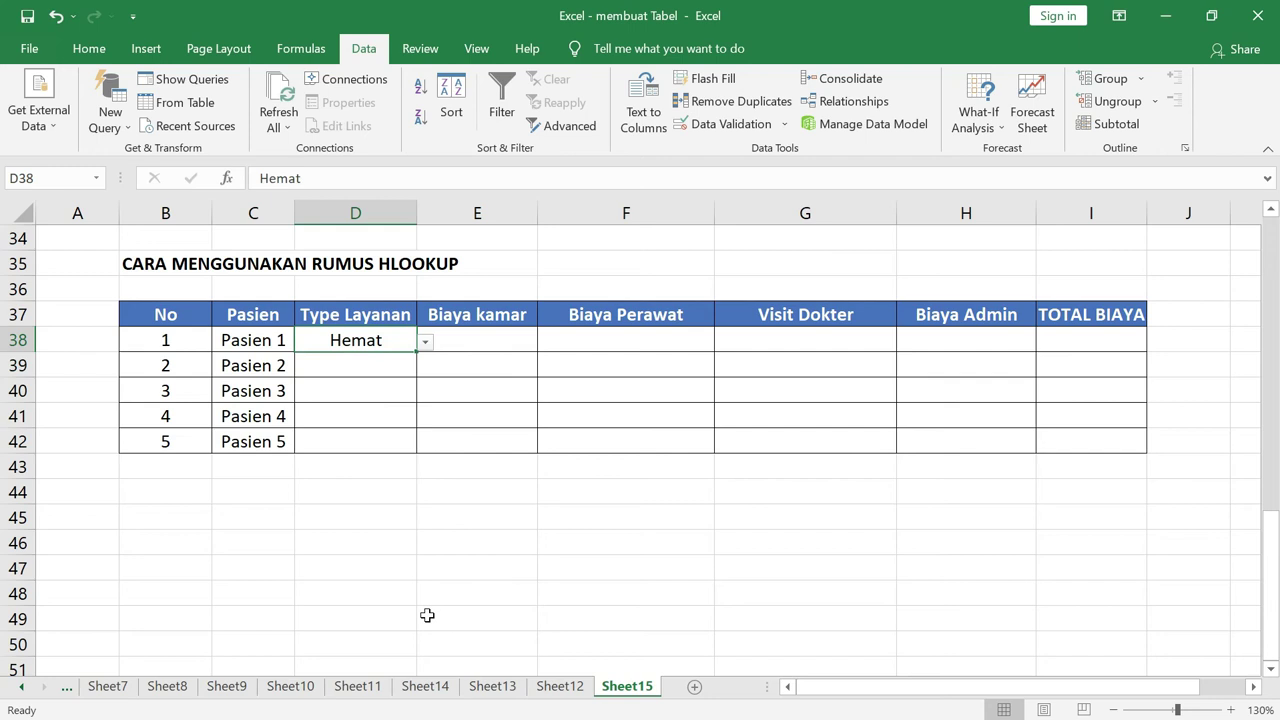
{"action": "left_click", "coordinate": [425, 342]}
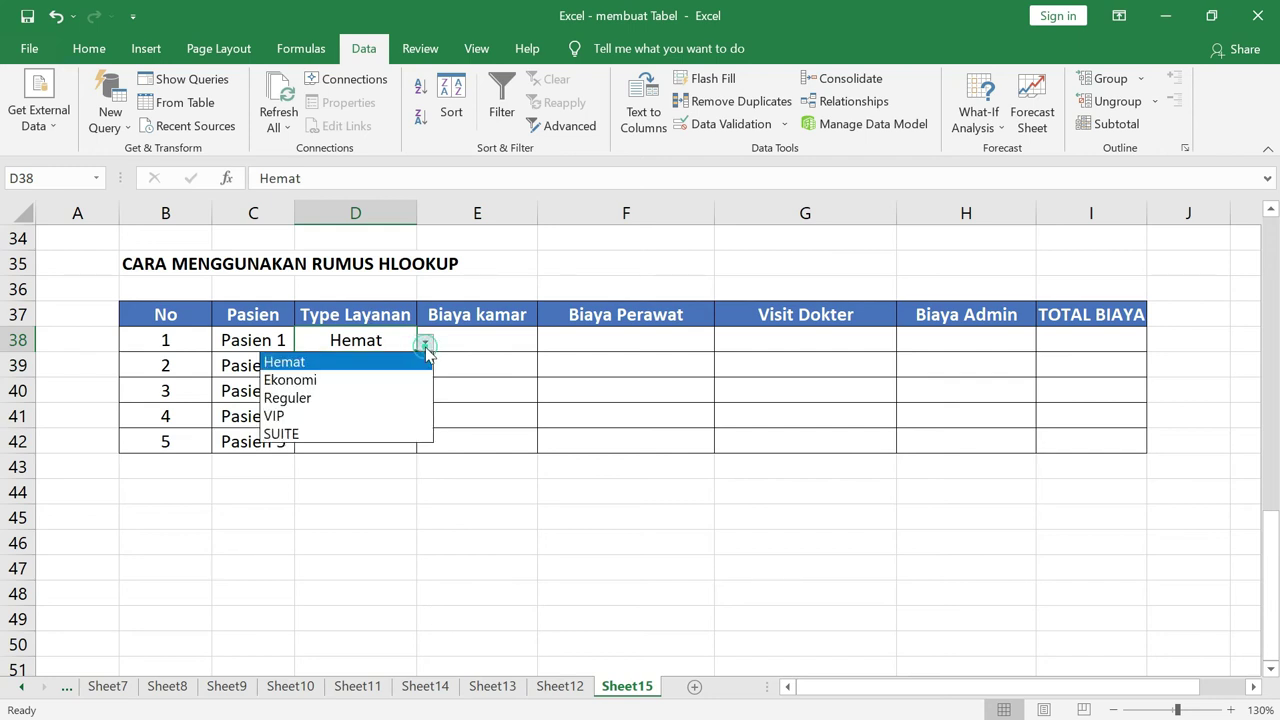
{"action": "left_click", "coordinate": [381, 389]}
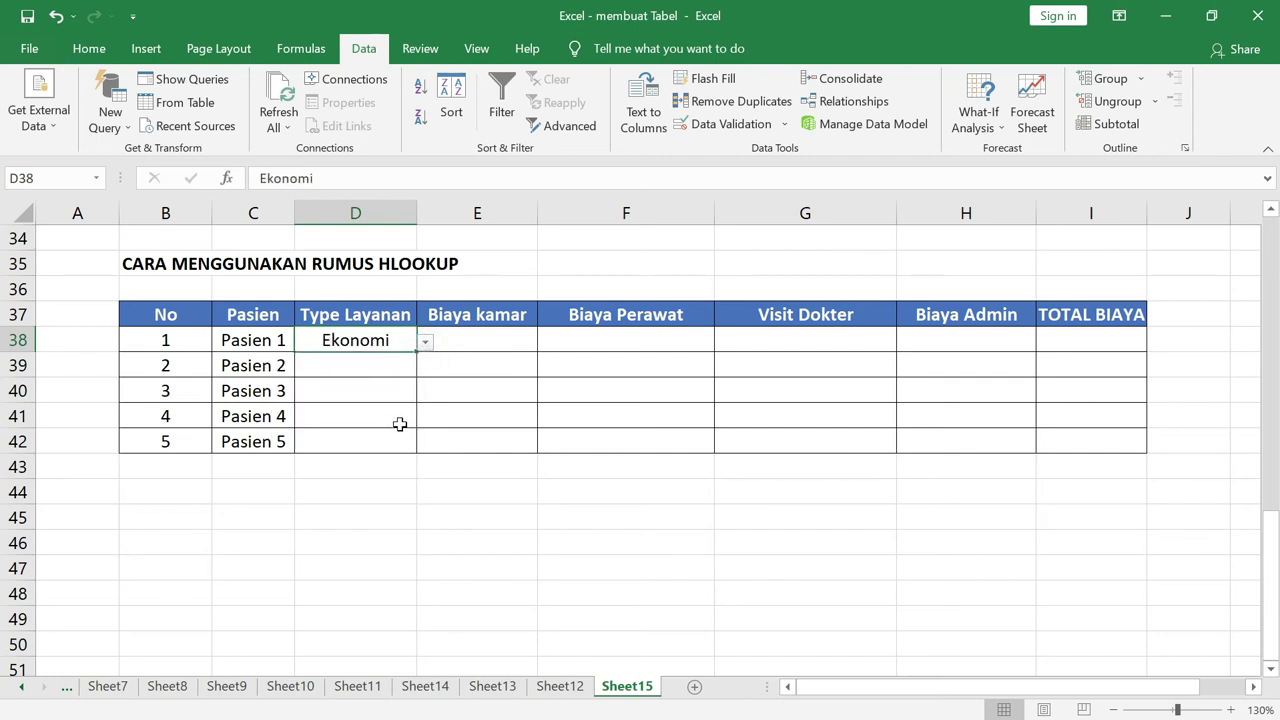
Start an HLOOKUP formula in the Biaya kamar cell E38 with D38 as the lookup value
{"action": "left_click", "coordinate": [478, 340]}
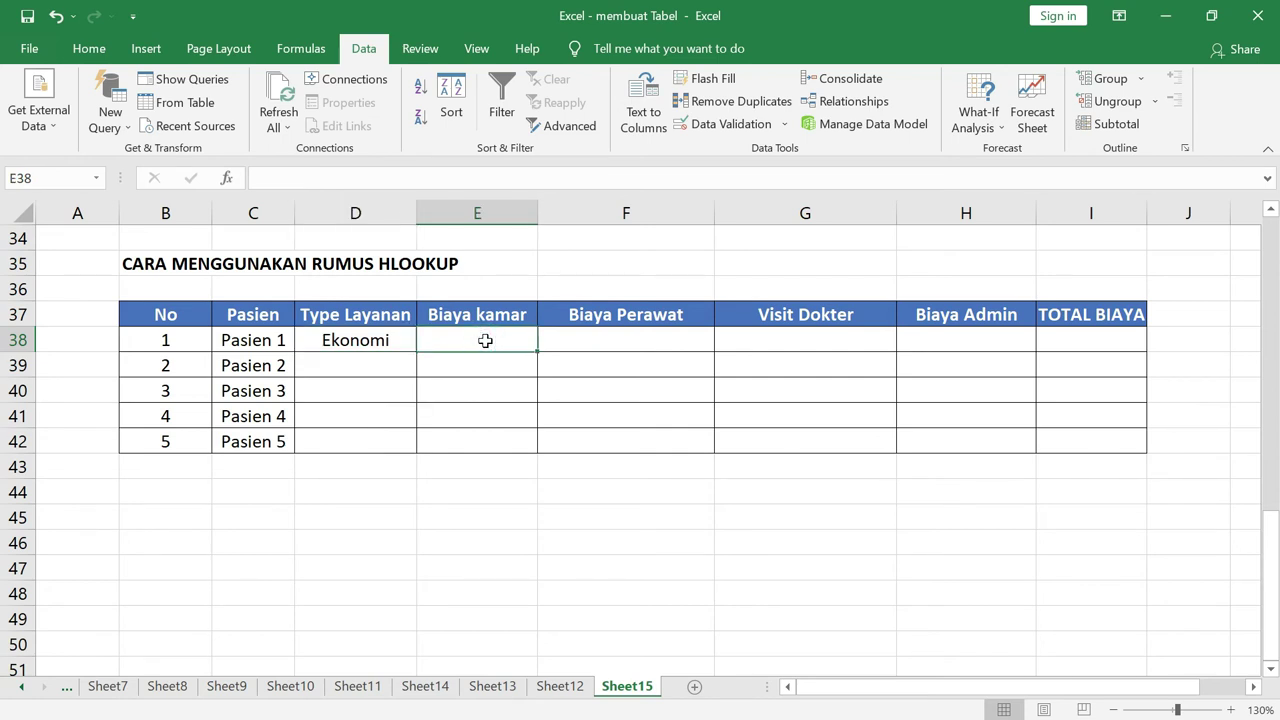
{"action": "type", "text": "="}
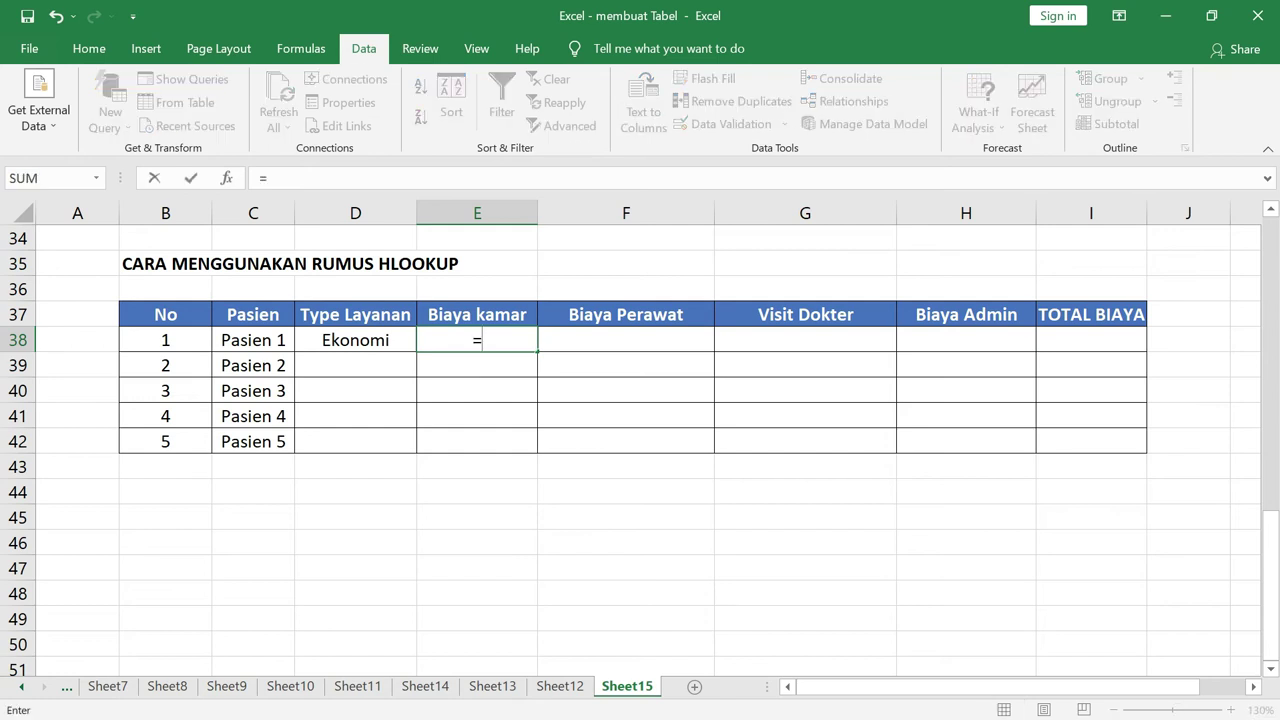
{"action": "type", "text": "hlook"}
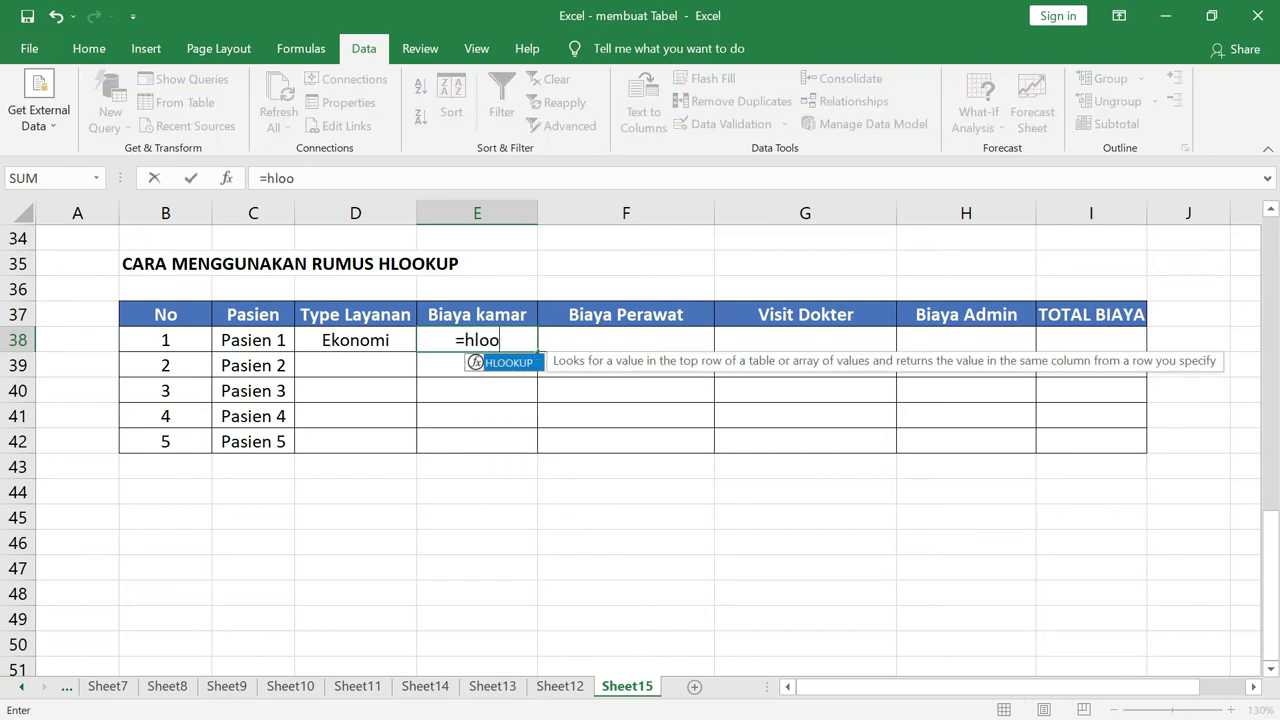
{"action": "double_click", "coordinate": [500, 364]}
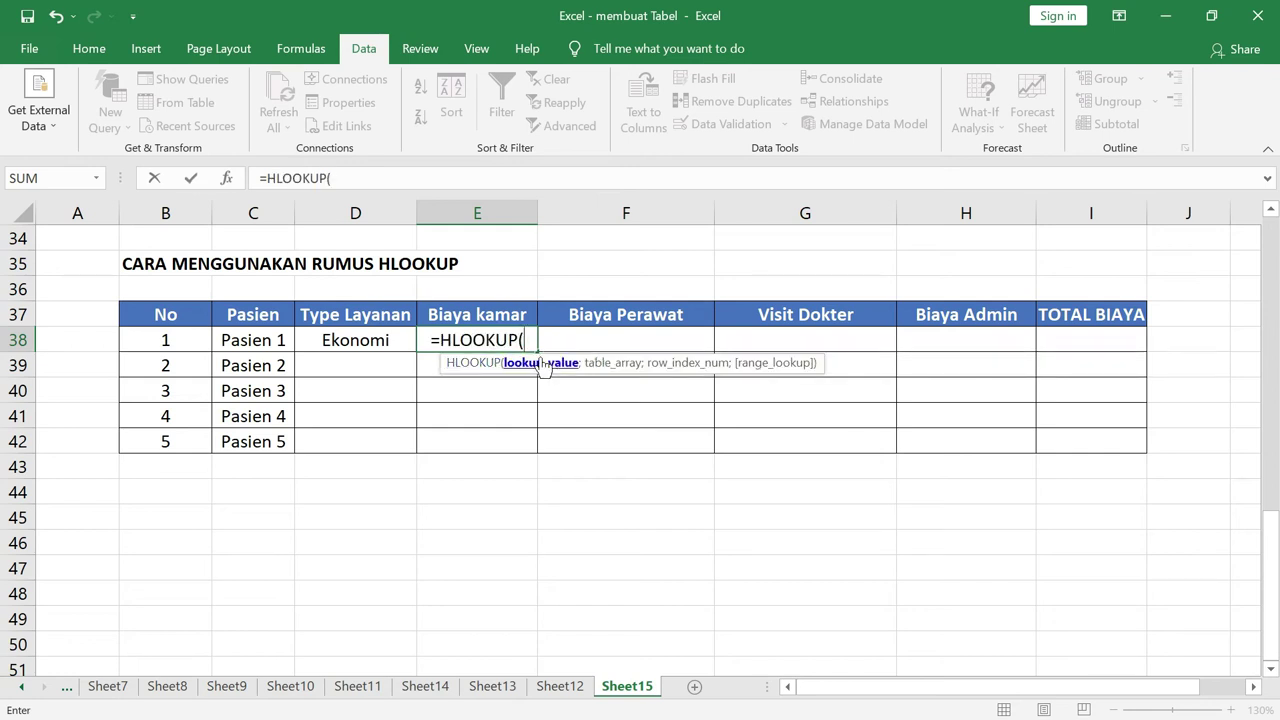
{"action": "left_click", "coordinate": [374, 344]}
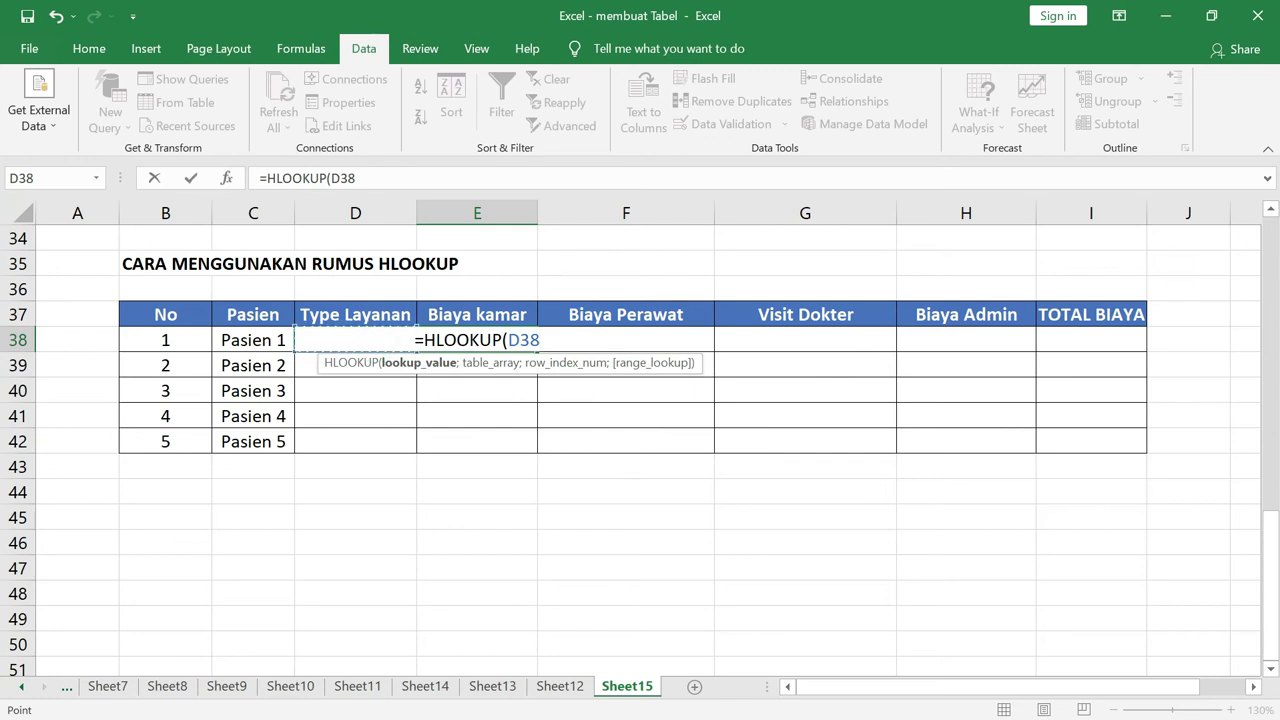
{"action": "type", "text": ";"}
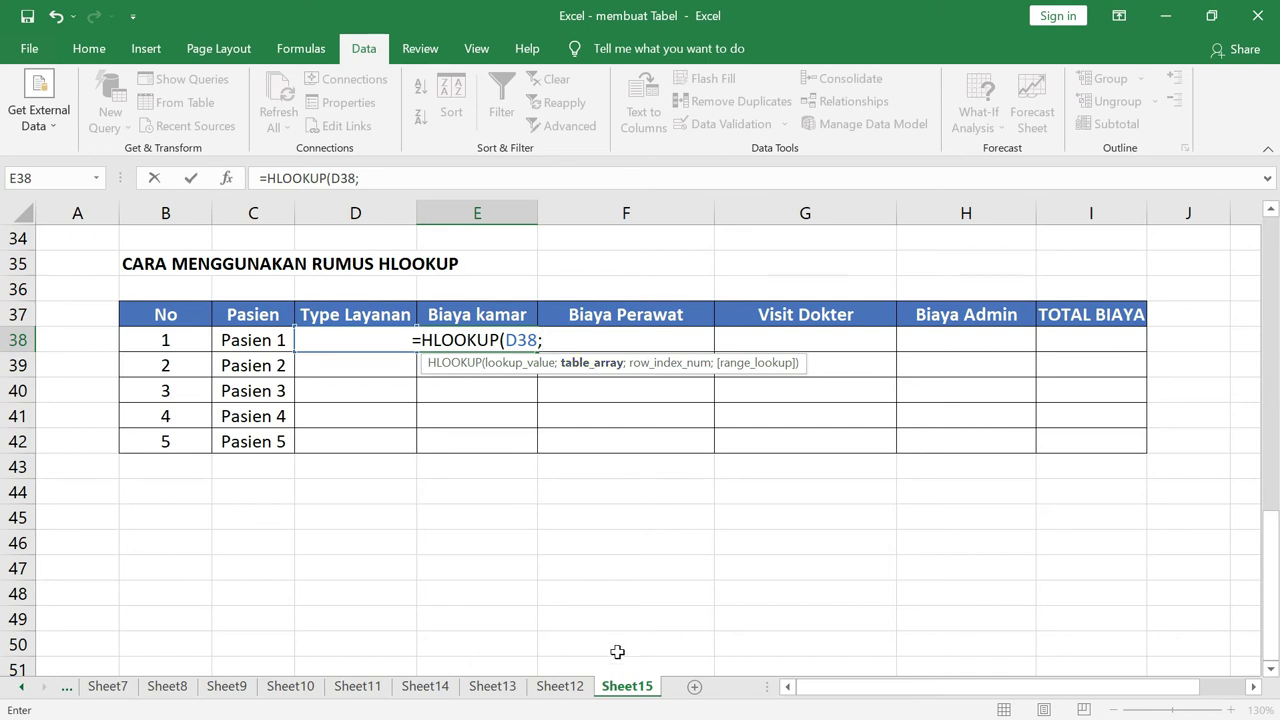
Set the HLOOKUP table array to the reference range I15:M19 on Sheet12, without its Kelas label column
{"action": "left_click", "coordinate": [563, 688]}
{"action": "scroll", "coordinate": [601, 557], "scroll_direction": "down", "scroll_amount": 2}
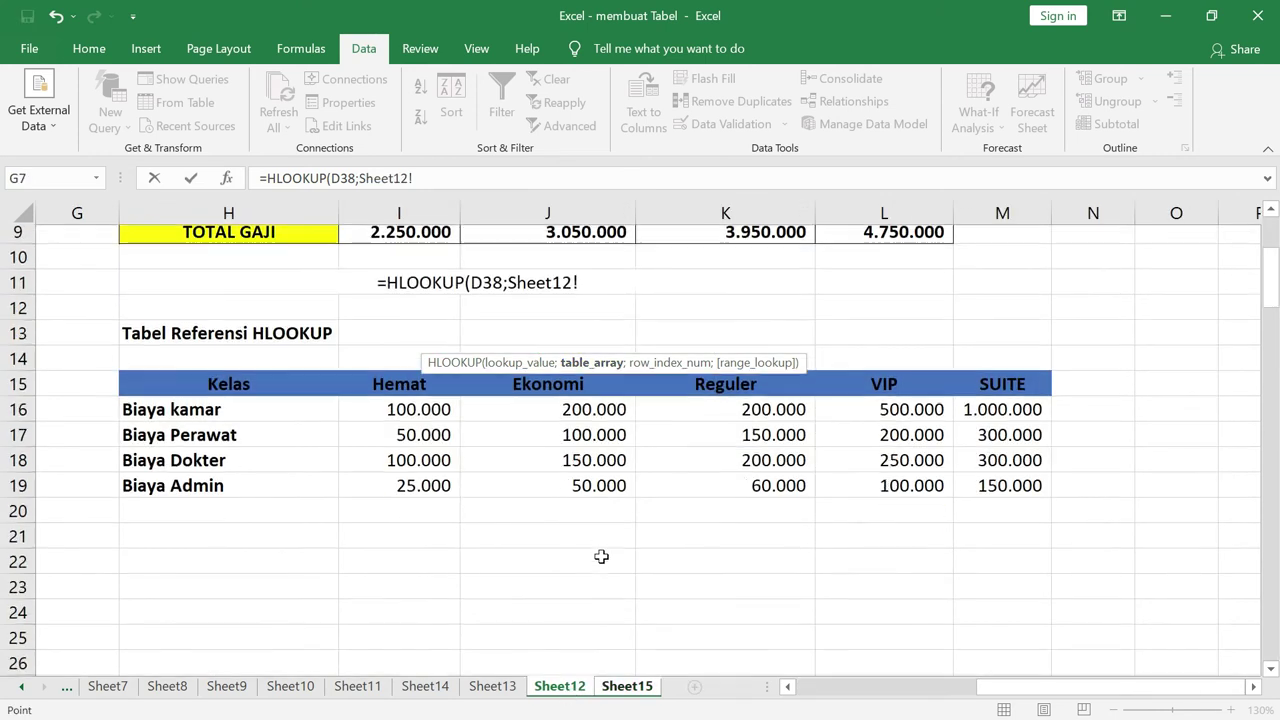
{"action": "scroll", "coordinate": [554, 494], "scroll_direction": "up", "scroll_amount": 2}
{"action": "left_click_drag", "start_coordinate": [414, 441], "coordinate": [1012, 540]}
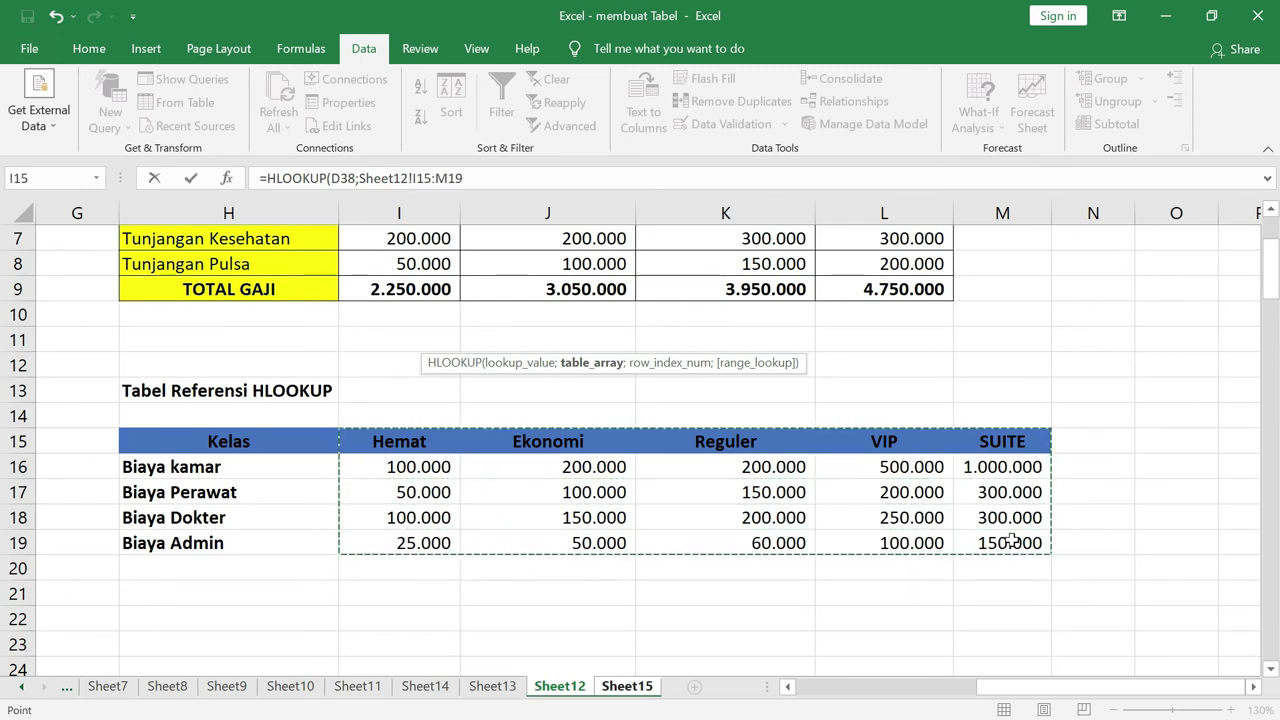
{"action": "left_click", "coordinate": [543, 178]}
{"action": "type", "text": ";"}
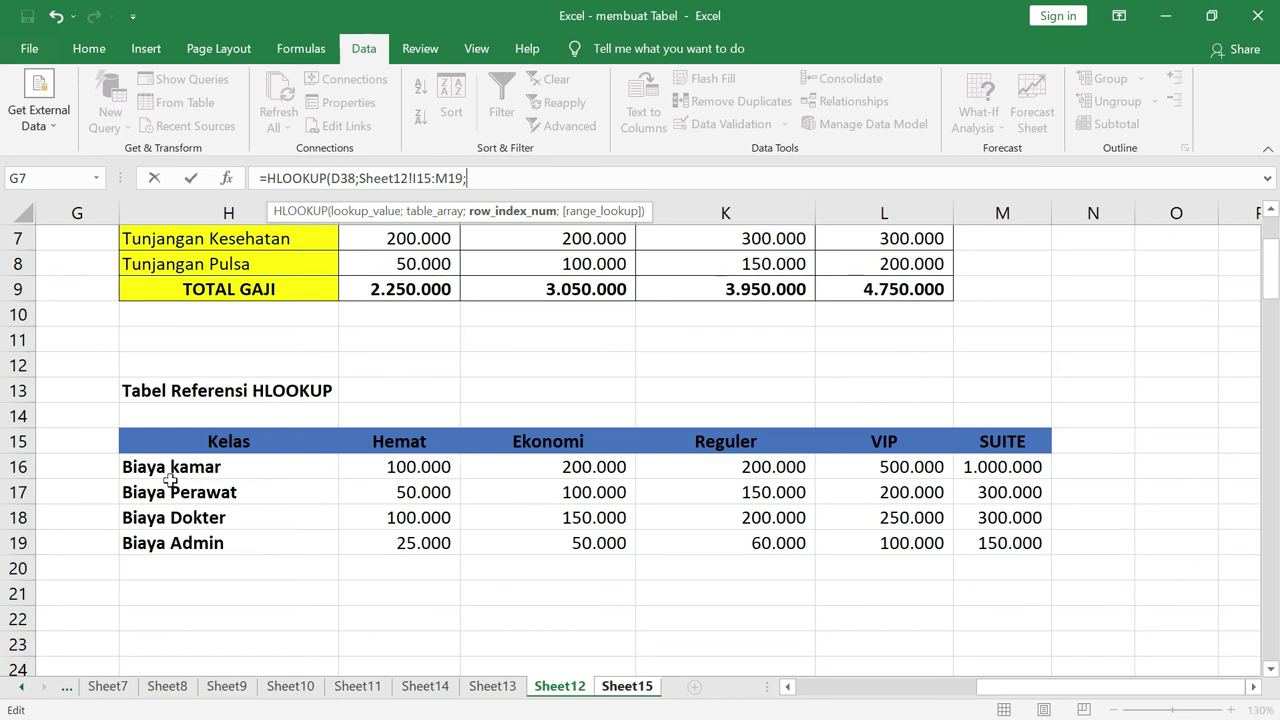
Complete the E38 formula with row index 2 and FALSE for an exact match
{"action": "type", "text": "2"}
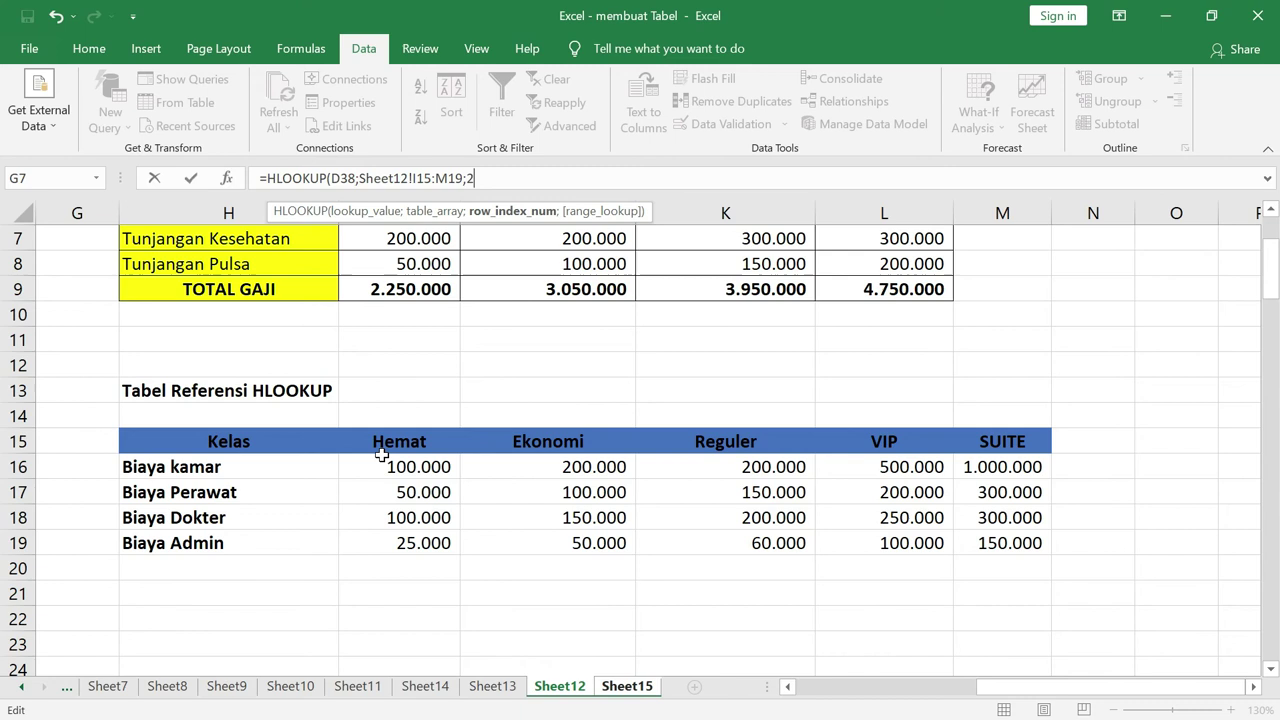
{"action": "type", "text": ";"}
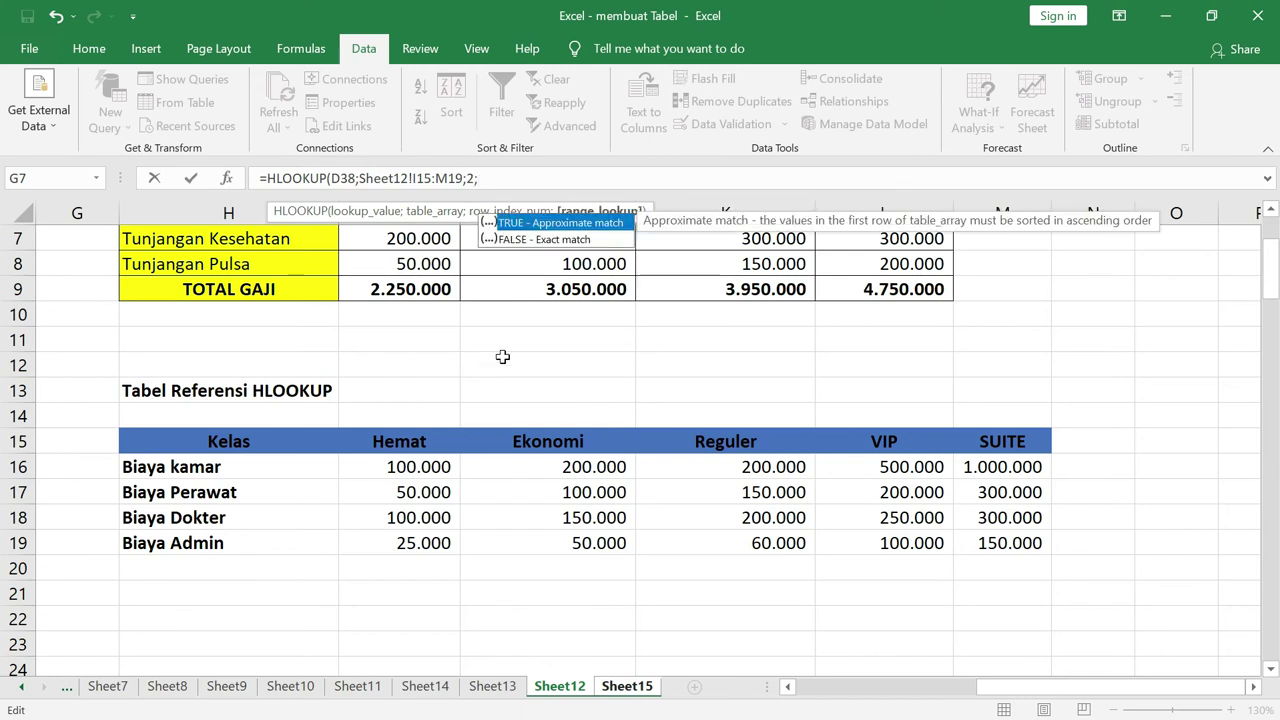
{"action": "double_click", "coordinate": [544, 240]}
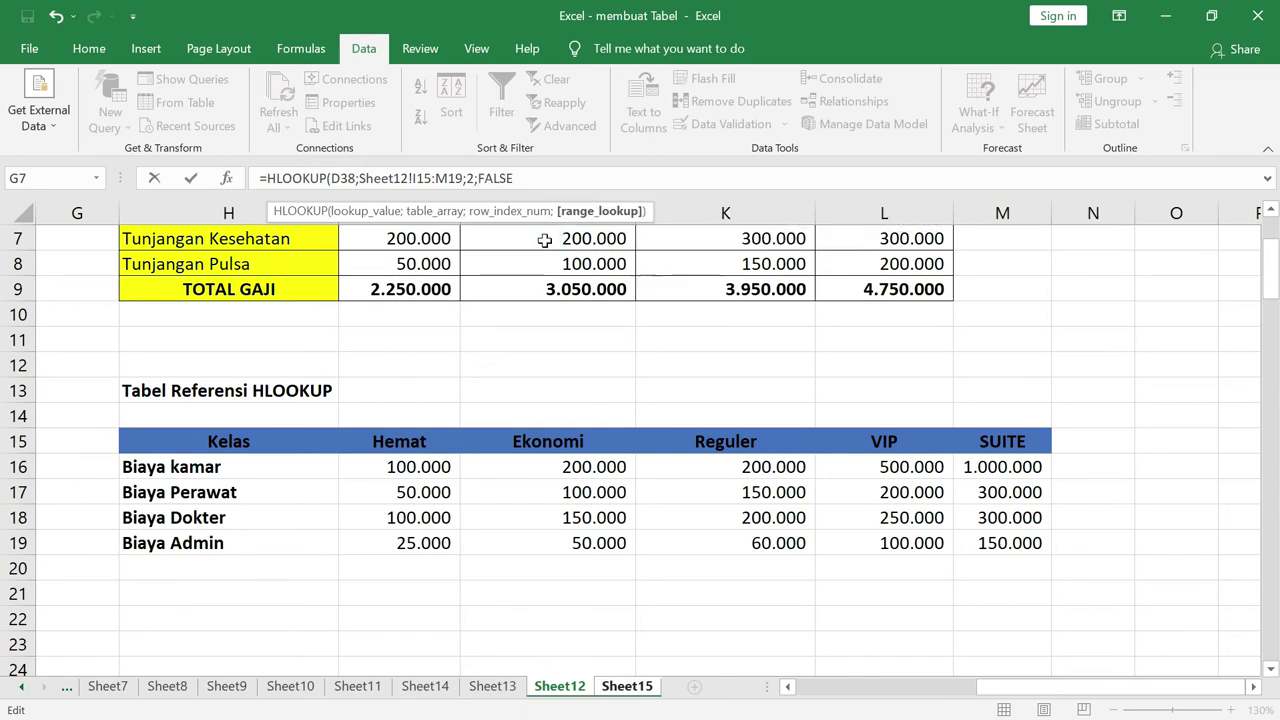
{"action": "type", "text": ")"}
{"action": "key", "text": "Return"}
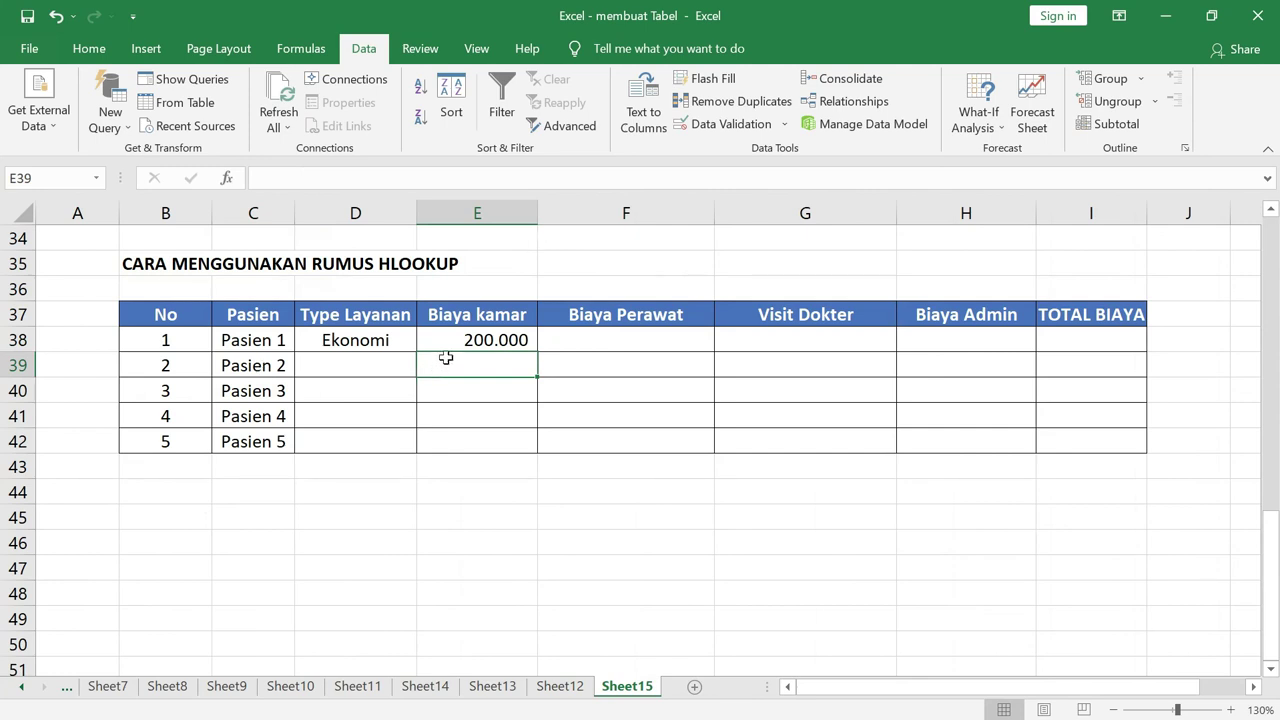
Change Pasien 1's Type Layanan in D38 to SUITE and compare the Biaya kamar result with the Sheet12 reference table
{"action": "left_click", "coordinate": [468, 346]}
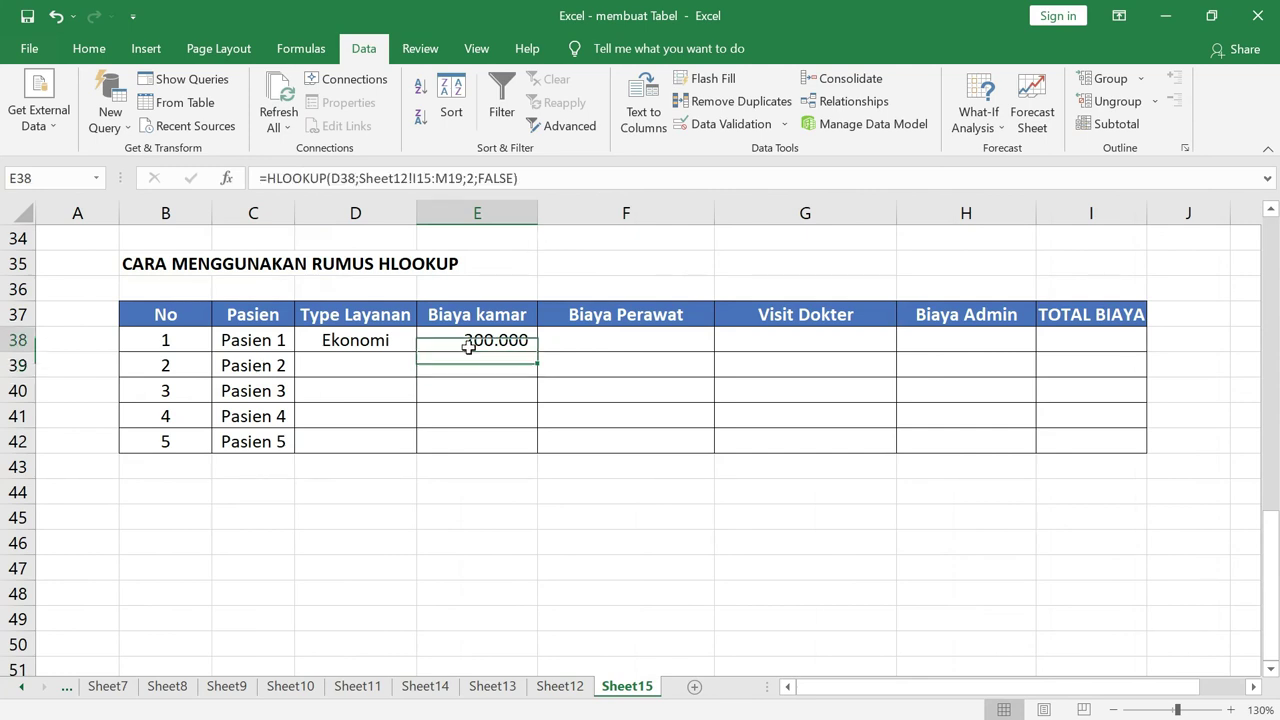
{"action": "left_click", "coordinate": [395, 343]}
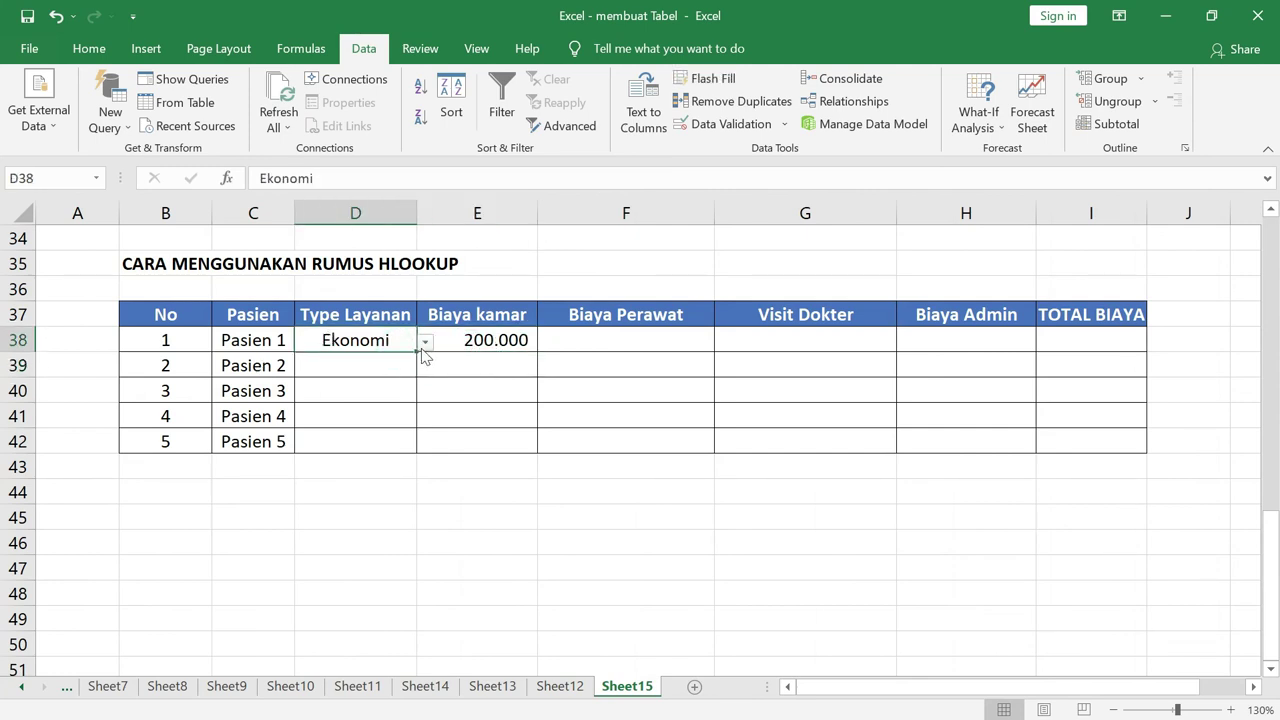
{"action": "left_click", "coordinate": [425, 342]}
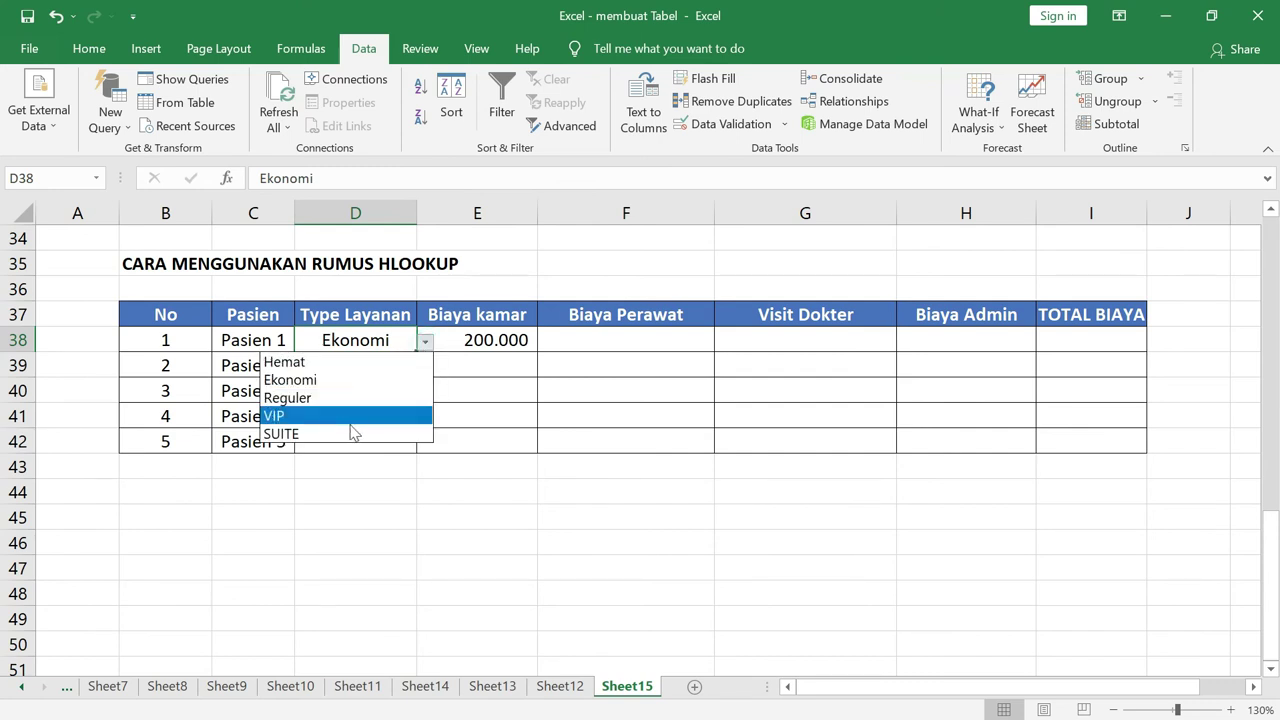
{"action": "left_click", "coordinate": [290, 434]}
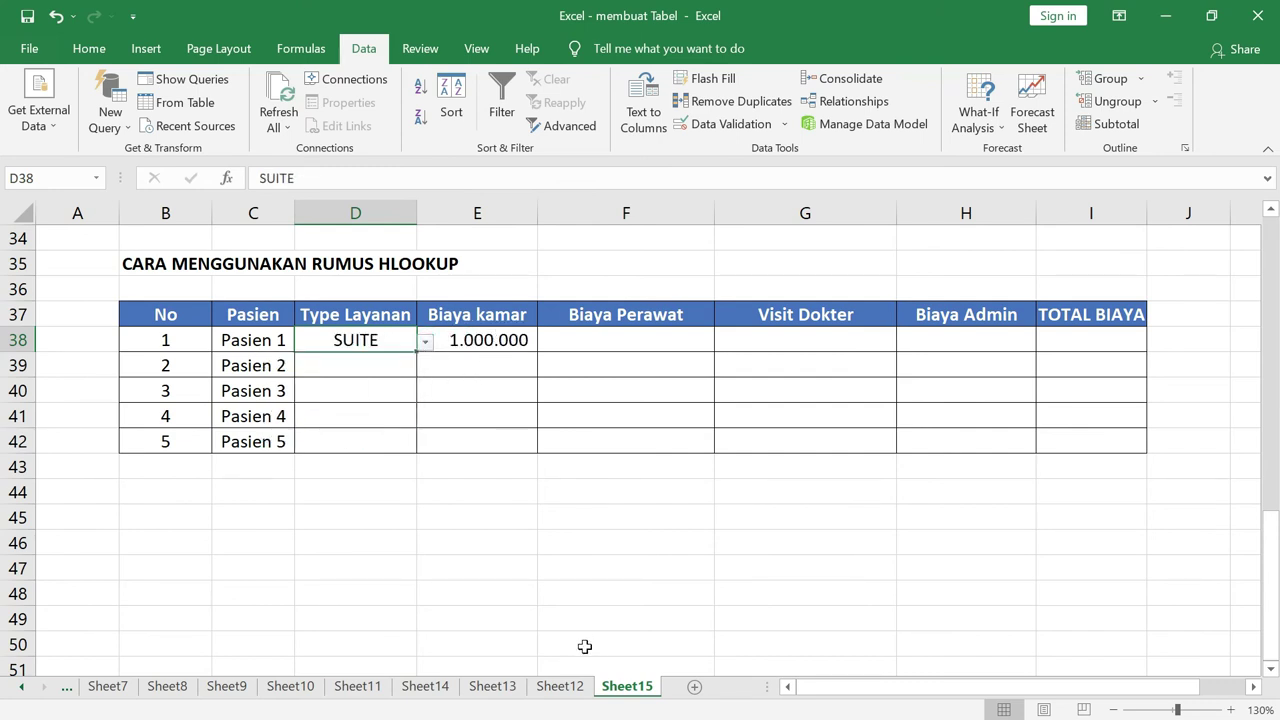
{"action": "left_click", "coordinate": [559, 686]}
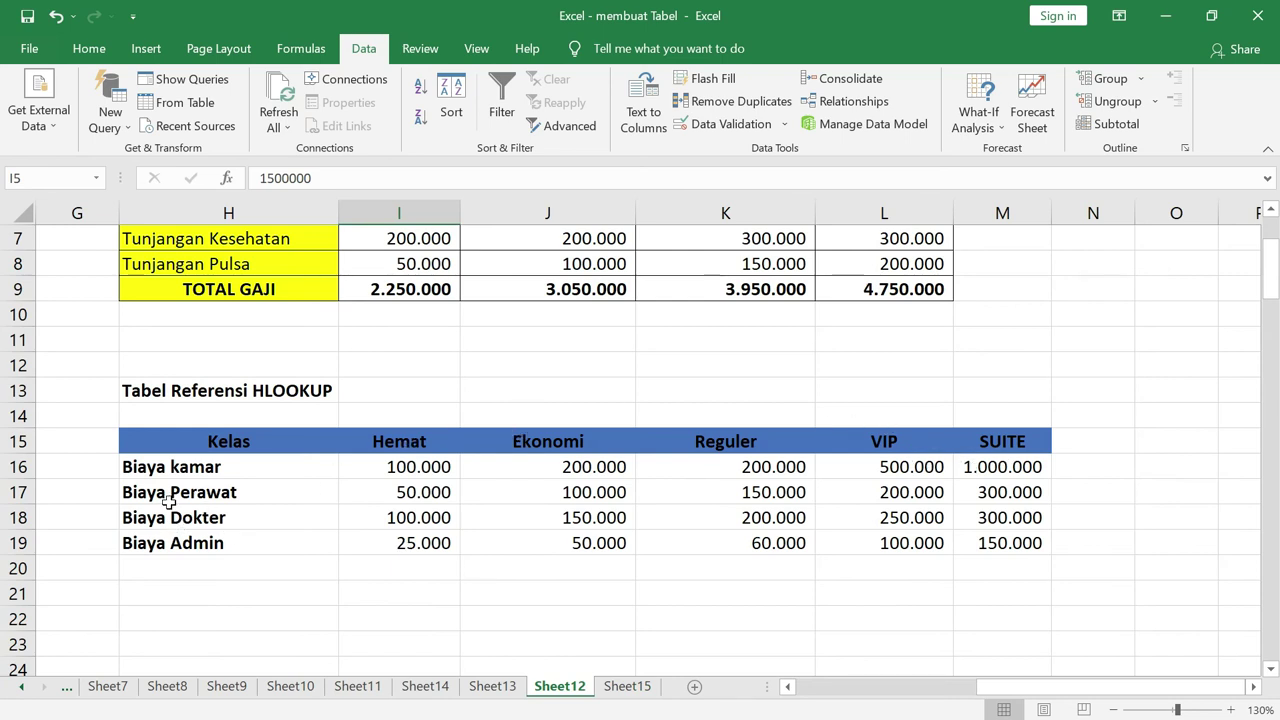
{"action": "left_click", "coordinate": [650, 686]}
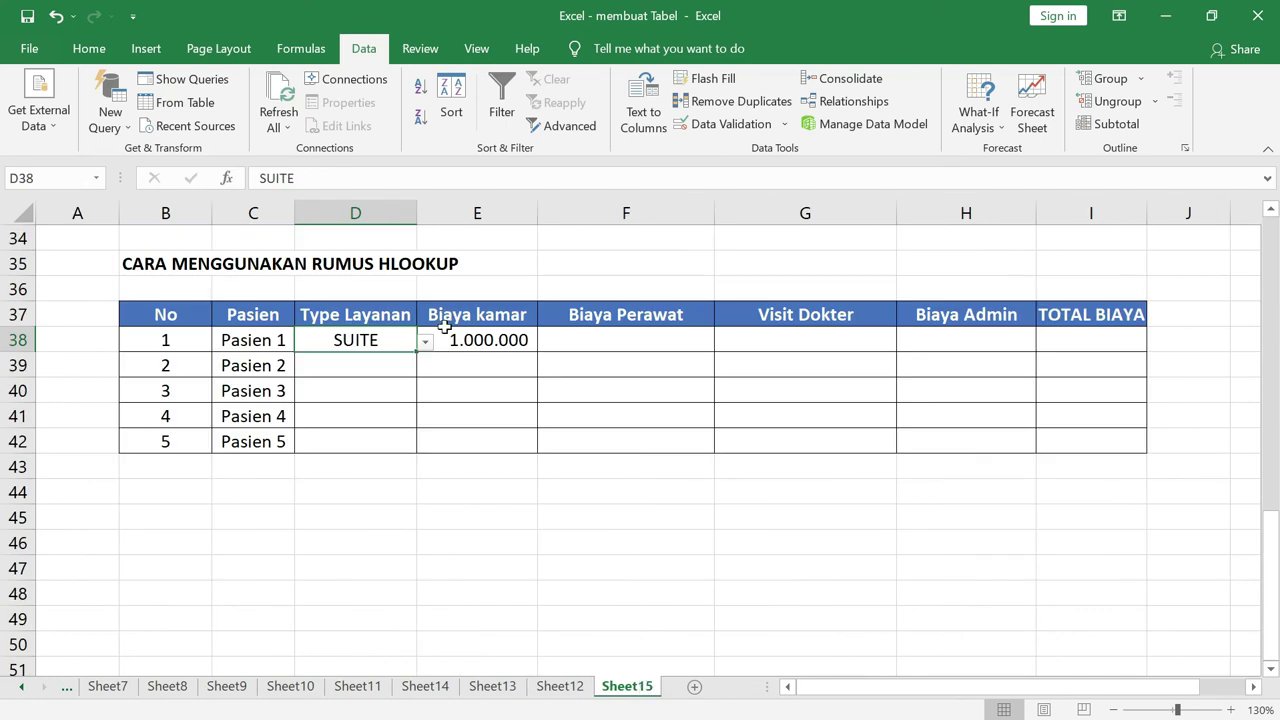
Lock the E38 HLOOKUP references, making the lookup value $D38 and the Sheet12 table array $I$15:$M$19
{"action": "left_click", "coordinate": [490, 341]}
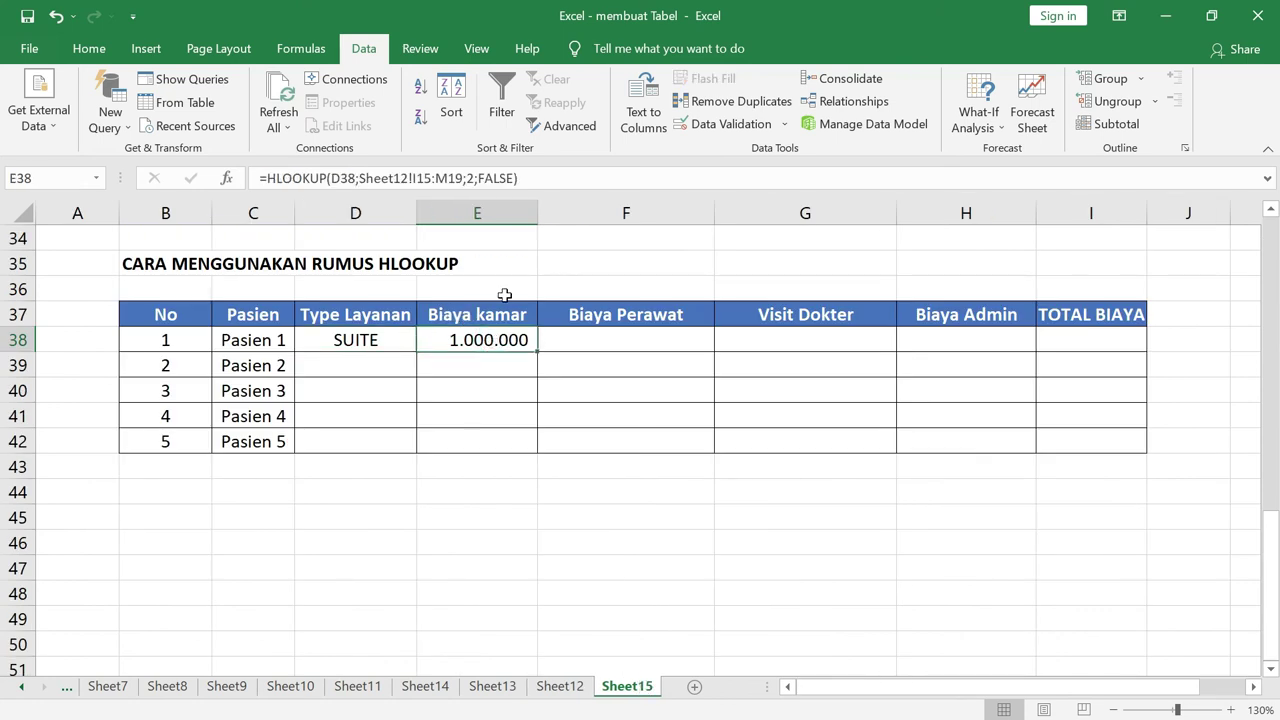
{"action": "left_click", "coordinate": [331, 178]}
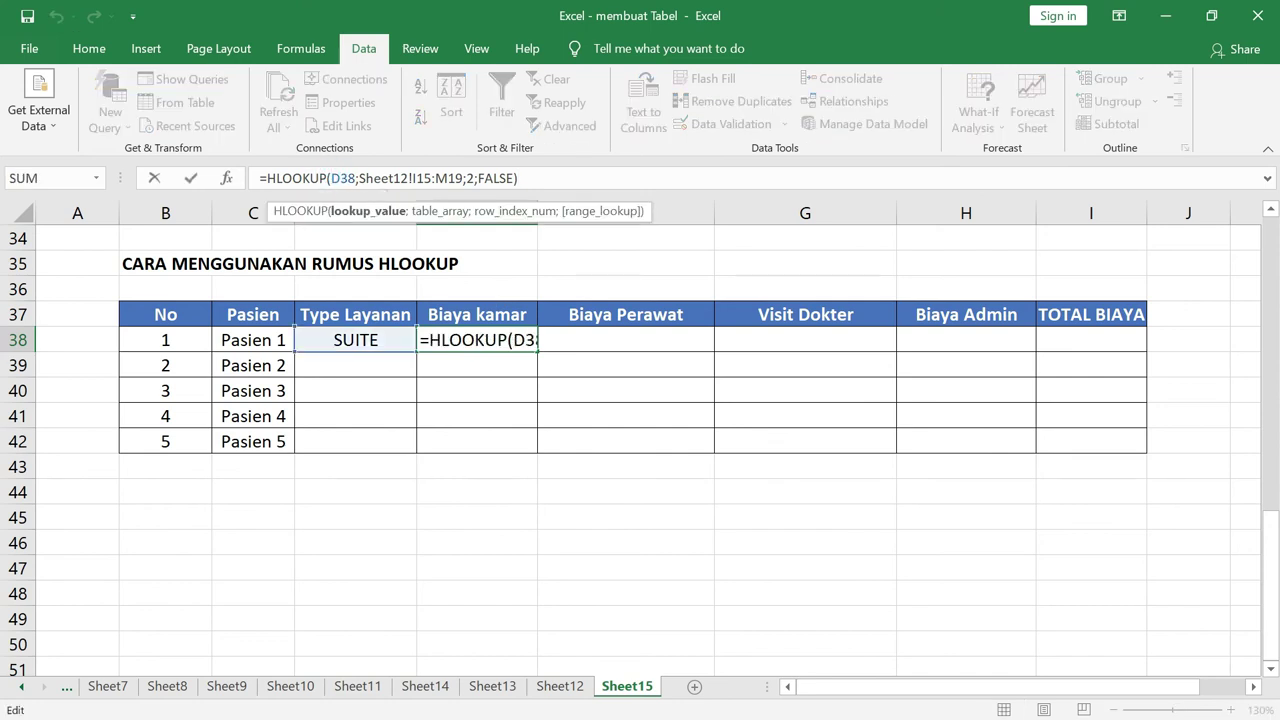
{"action": "type", "text": "$"}
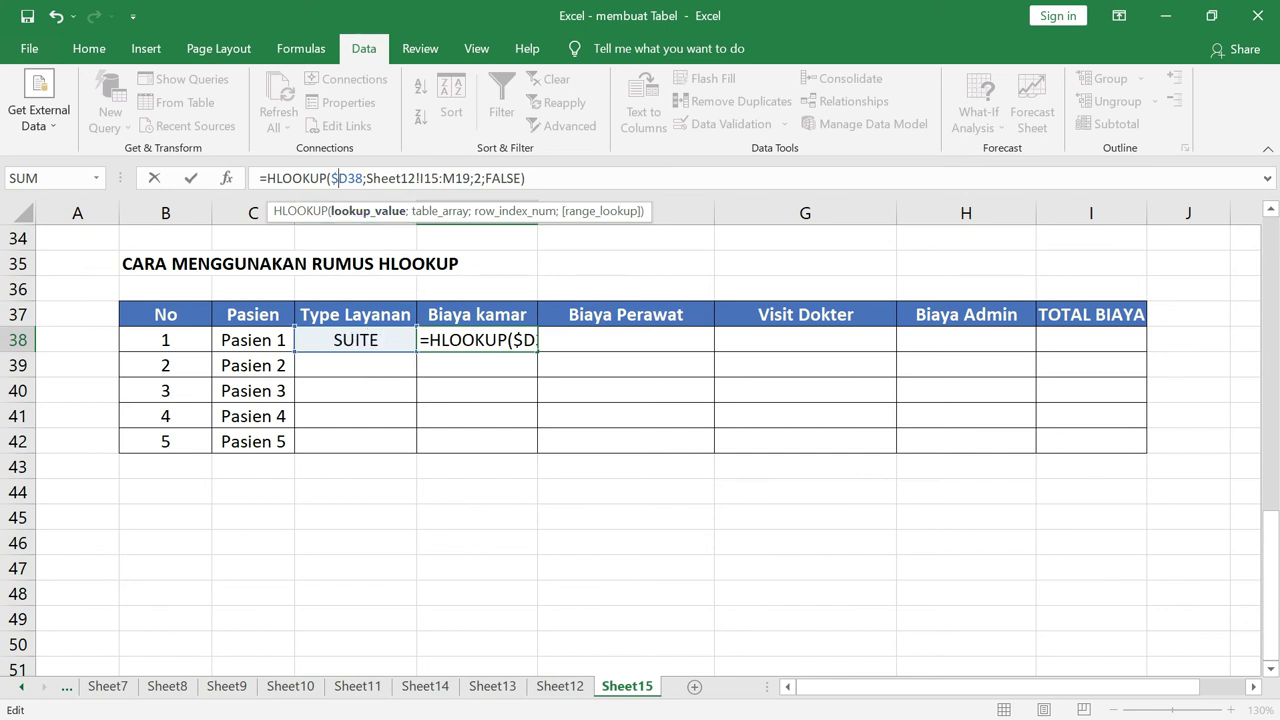
{"action": "left_click", "coordinate": [430, 178]}
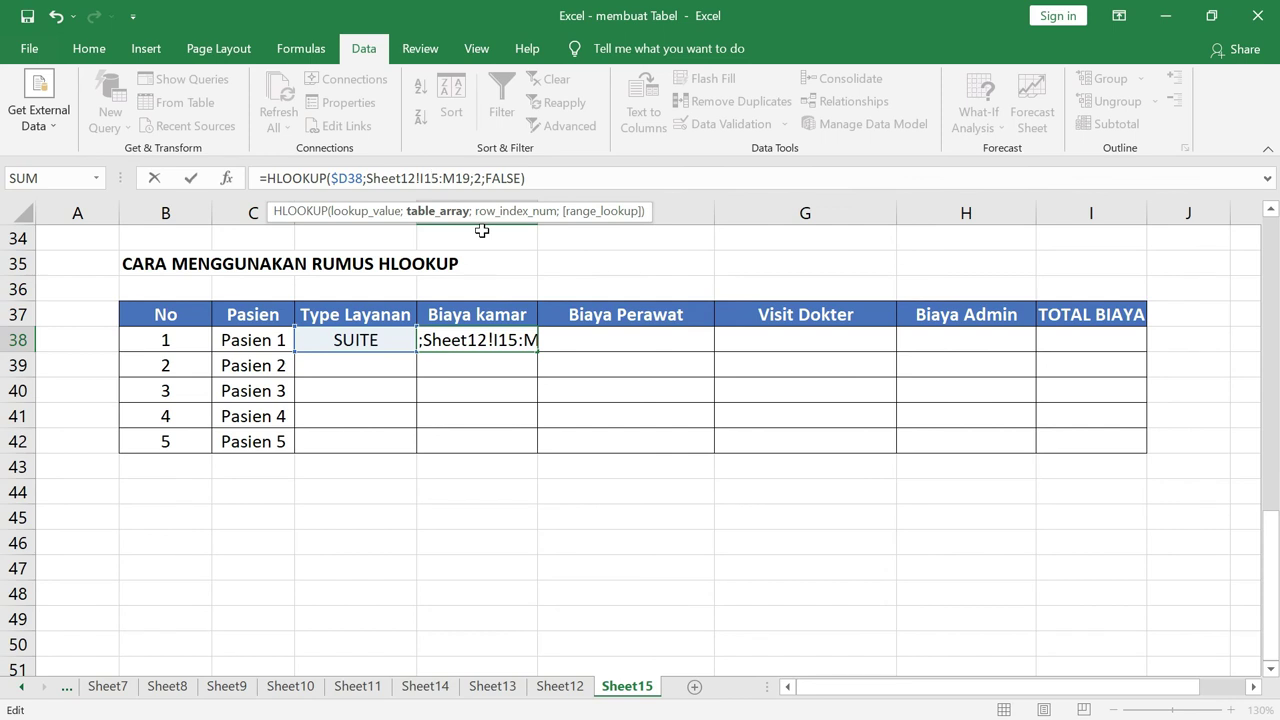
{"action": "key", "text": "F4"}
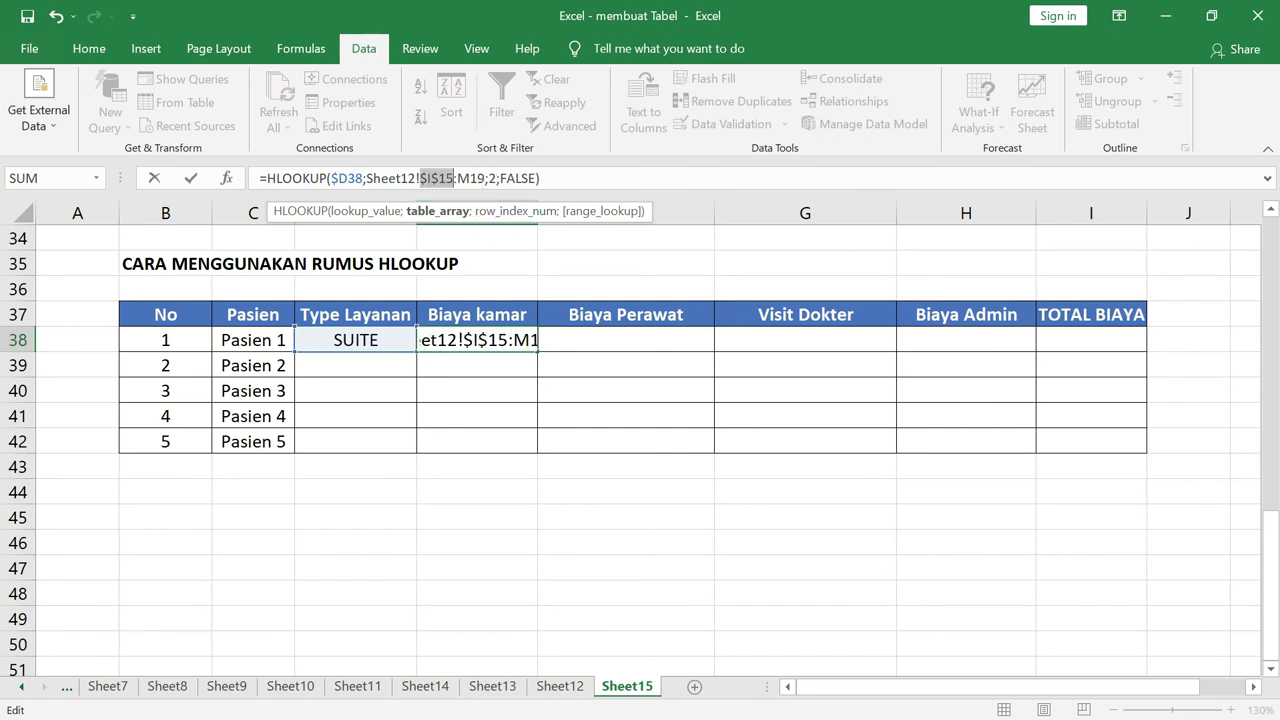
{"action": "left_click", "coordinate": [484, 178]}
{"action": "key", "text": "F4"}
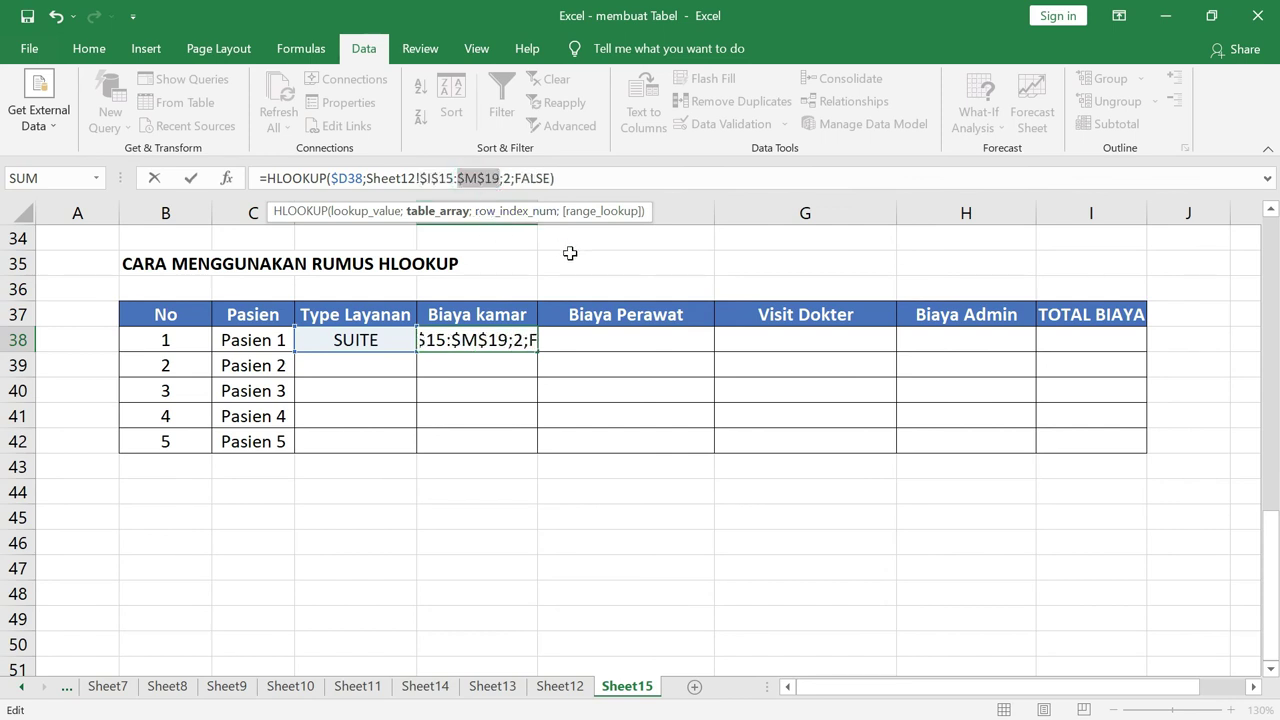
{"action": "key", "text": "Return"}
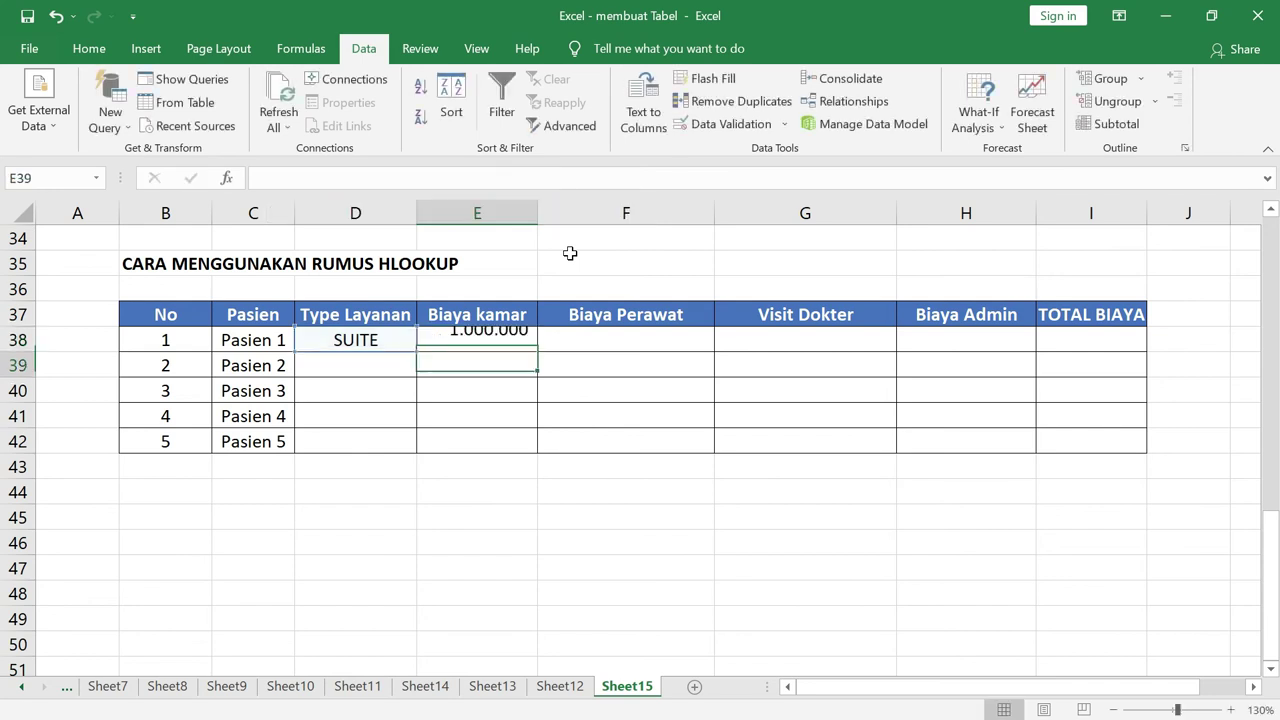
Copy the E38 formula across to H38 and set the row index in the Biaya Perawat cell F38 to 3
{"action": "left_click", "coordinate": [505, 340]}
{"action": "left_click_drag", "start_coordinate": [537, 352], "coordinate": [1001, 353]}
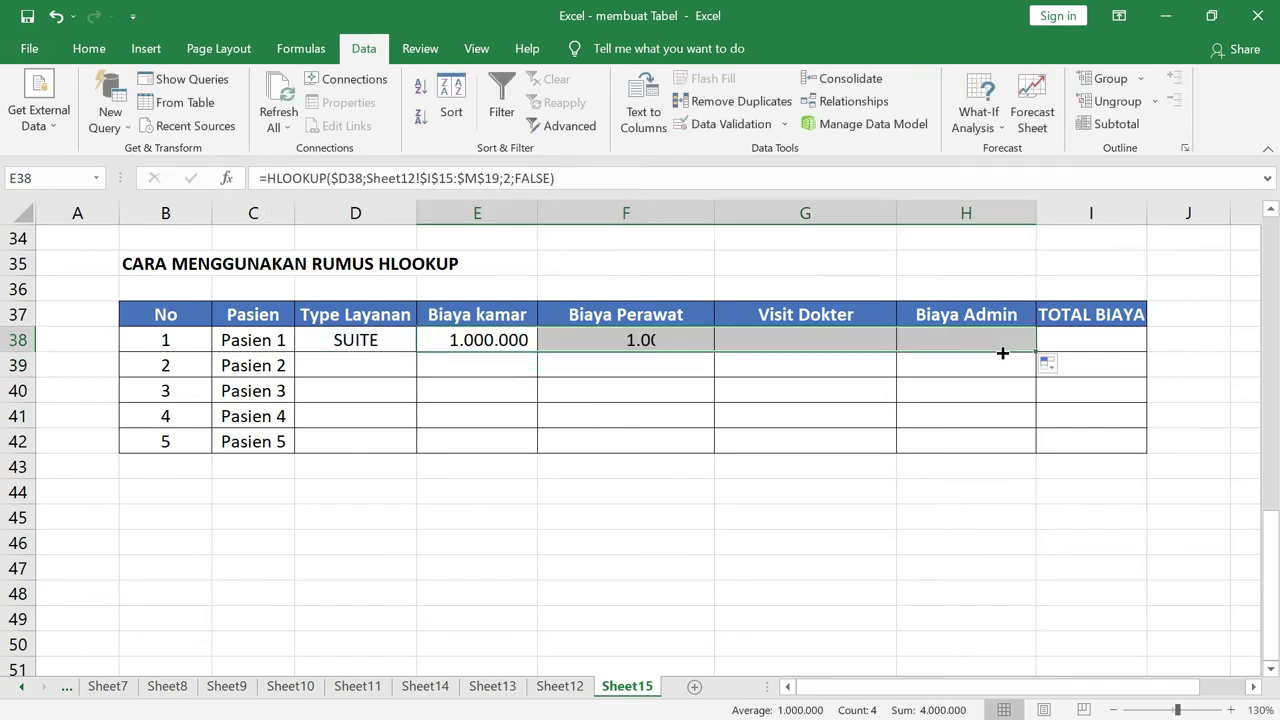
{"action": "left_click", "coordinate": [633, 338]}
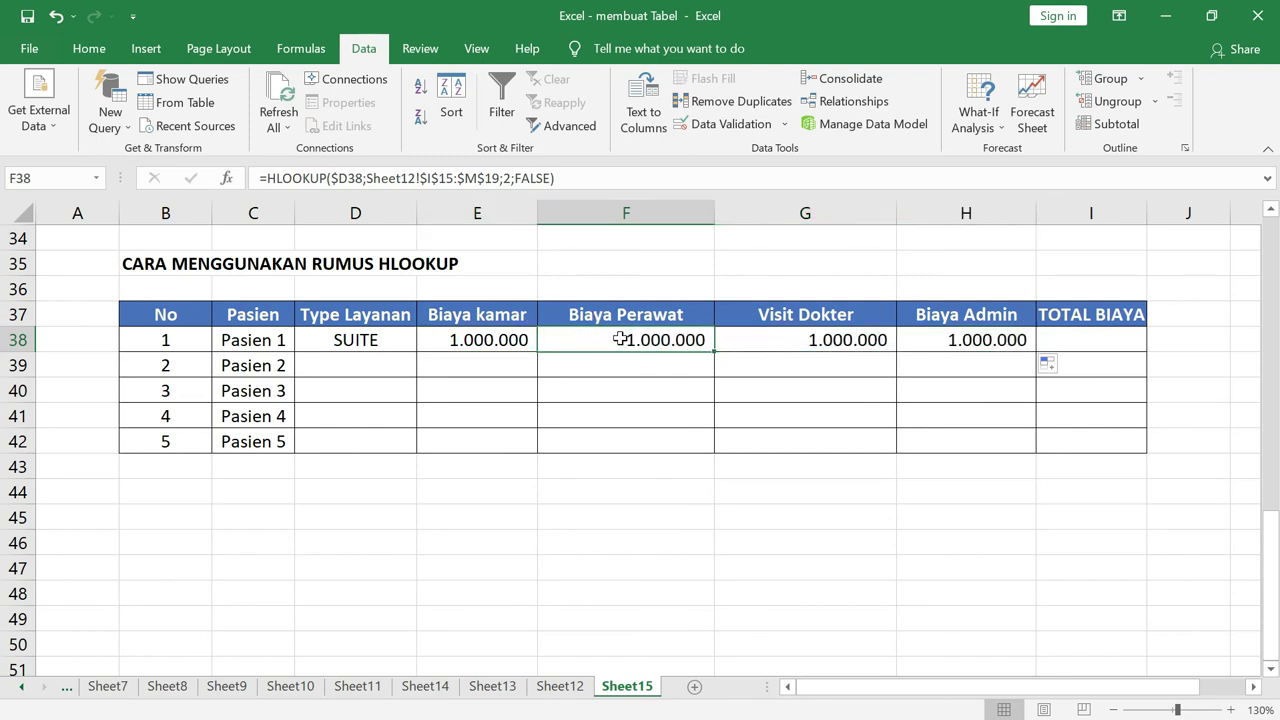
{"action": "left_click", "coordinate": [556, 179]}
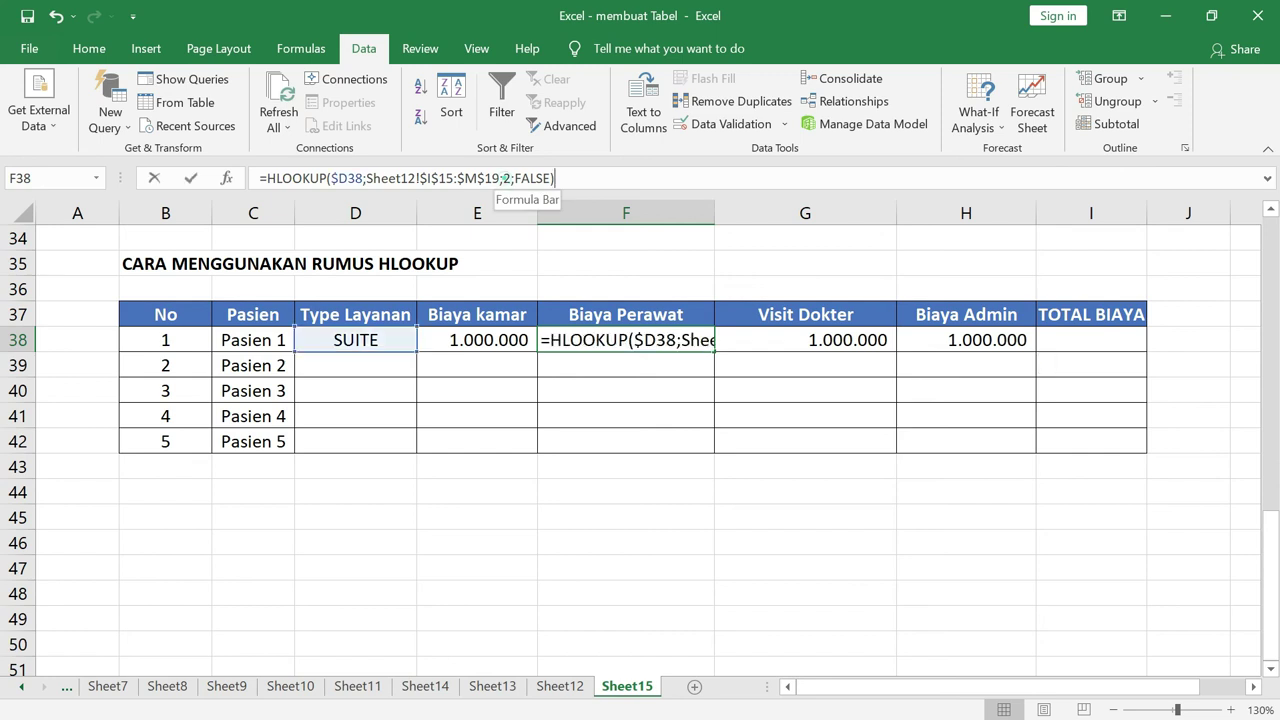
{"action": "left_click", "coordinate": [503, 178]}
{"action": "key", "text": "Delete"}
{"action": "type", "text": "3"}
{"action": "key", "text": "Return"}
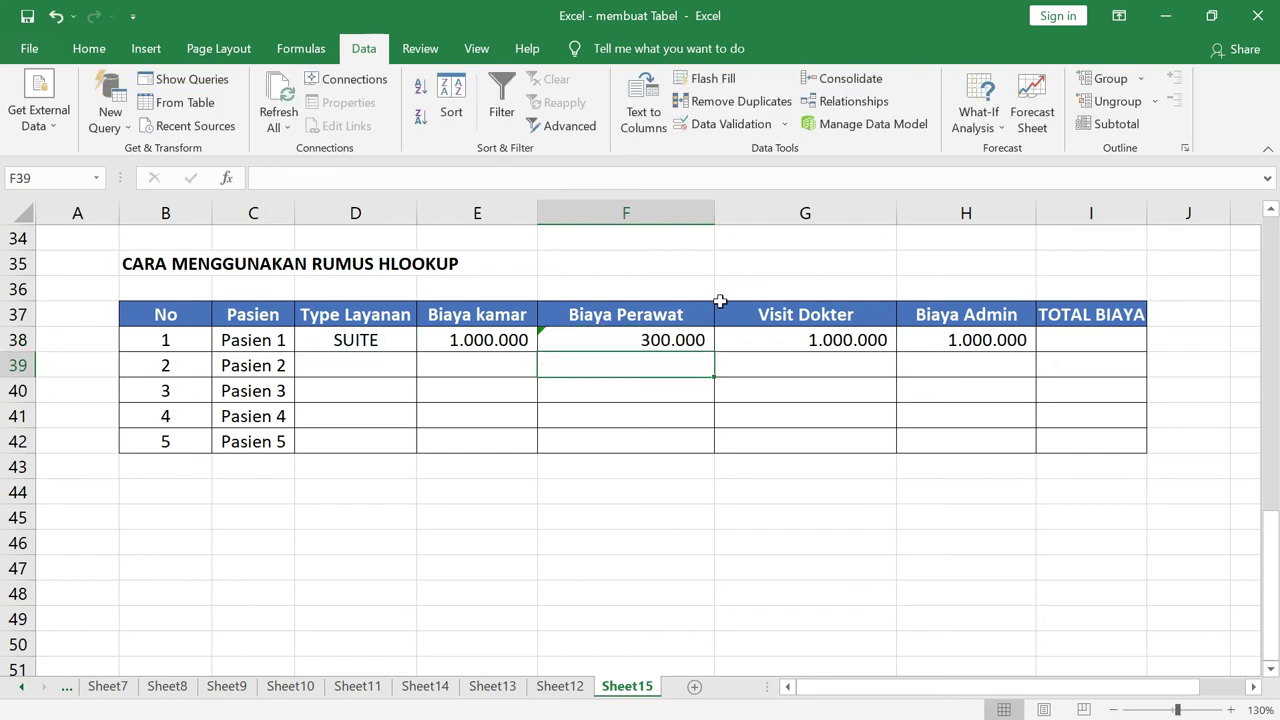
Set the HLOOKUP row index in the Visit Dokter cell G38 to 4
{"action": "left_click", "coordinate": [830, 344]}
{"action": "left_click", "coordinate": [500, 179]}
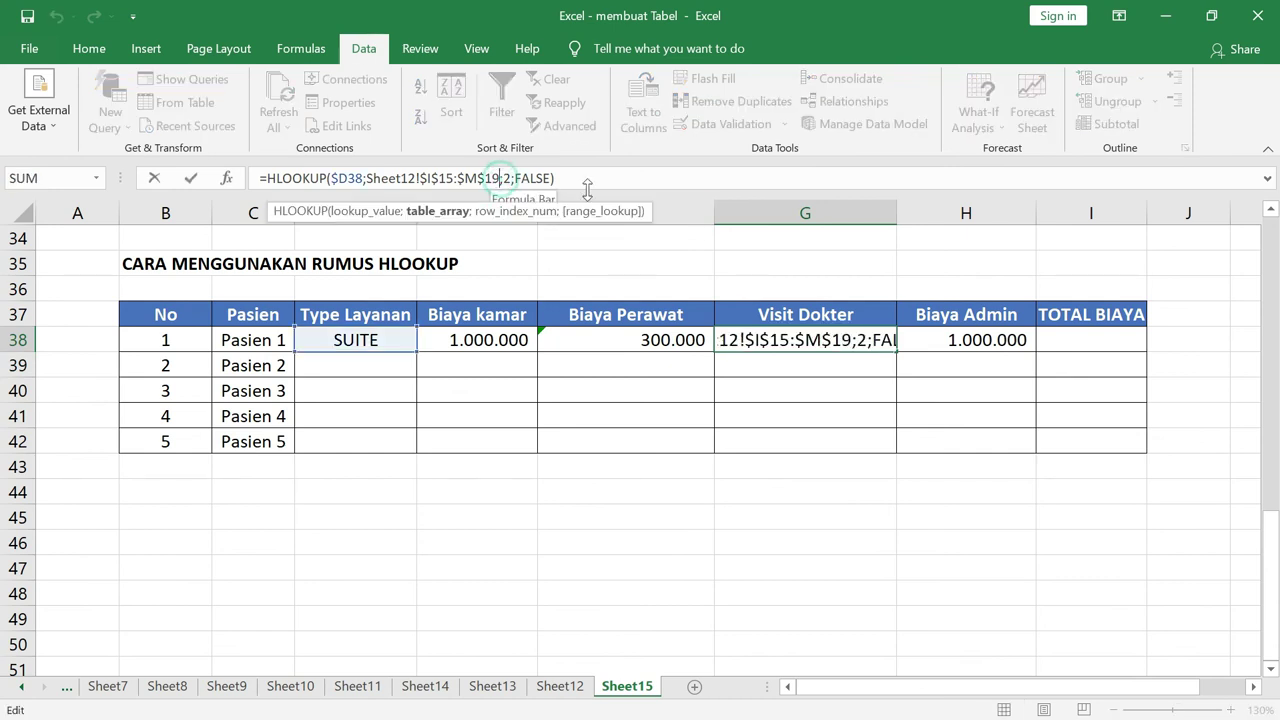
{"action": "left_click", "coordinate": [505, 177]}
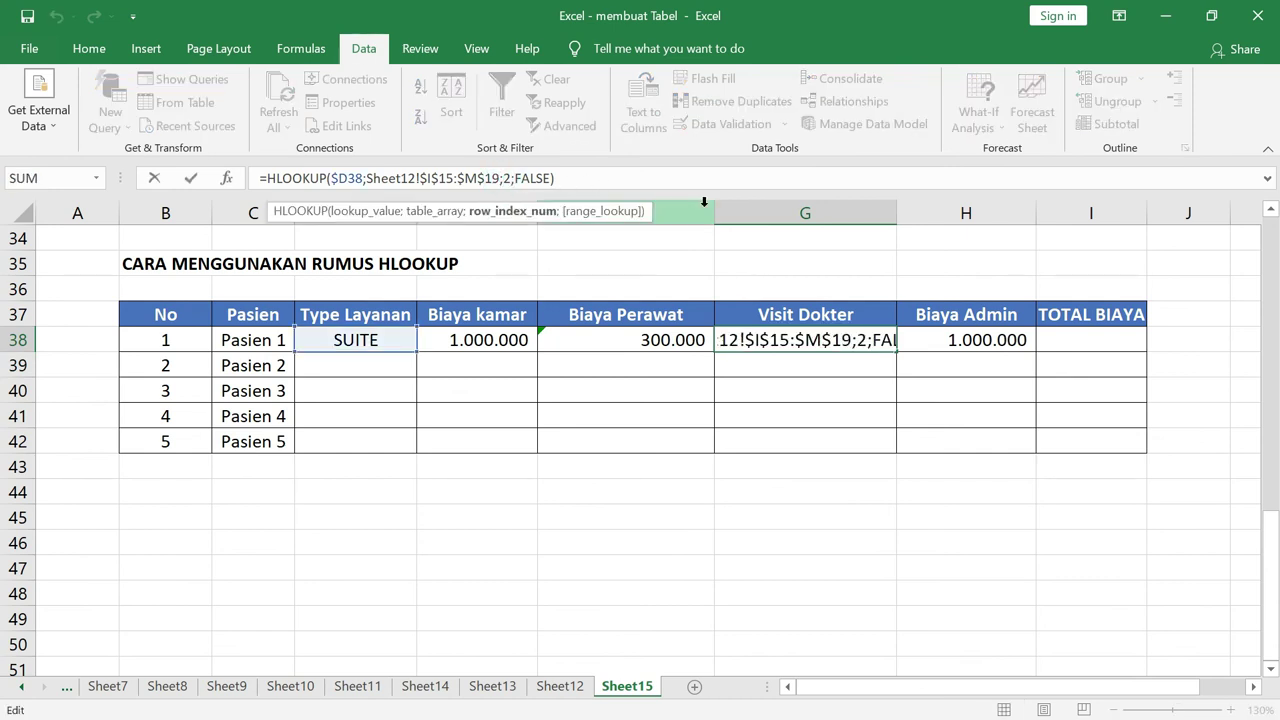
{"action": "key", "text": "Delete"}
{"action": "type", "text": "4"}
{"action": "key", "text": "Return"}
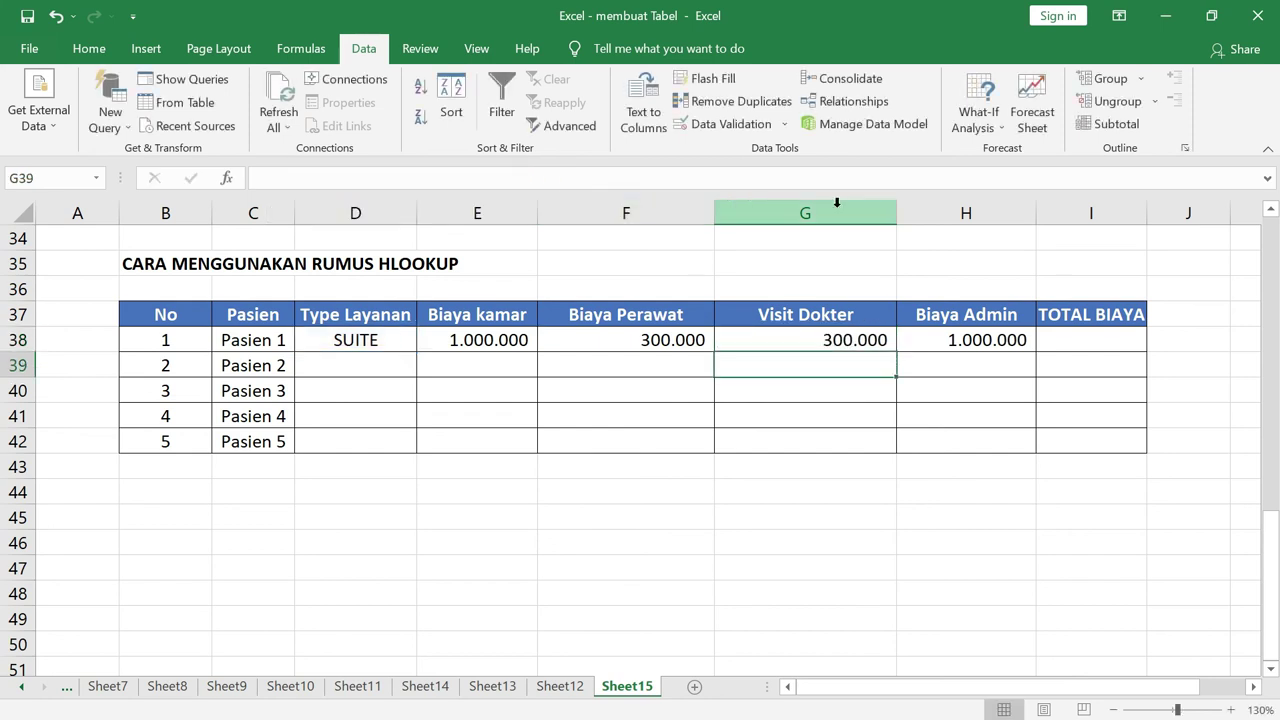
Change the row index in the Biaya Admin cell H38 to the reference range's fifth row, Biaya Admin
{"action": "left_click", "coordinate": [981, 334]}
{"action": "left_click", "coordinate": [505, 178]}
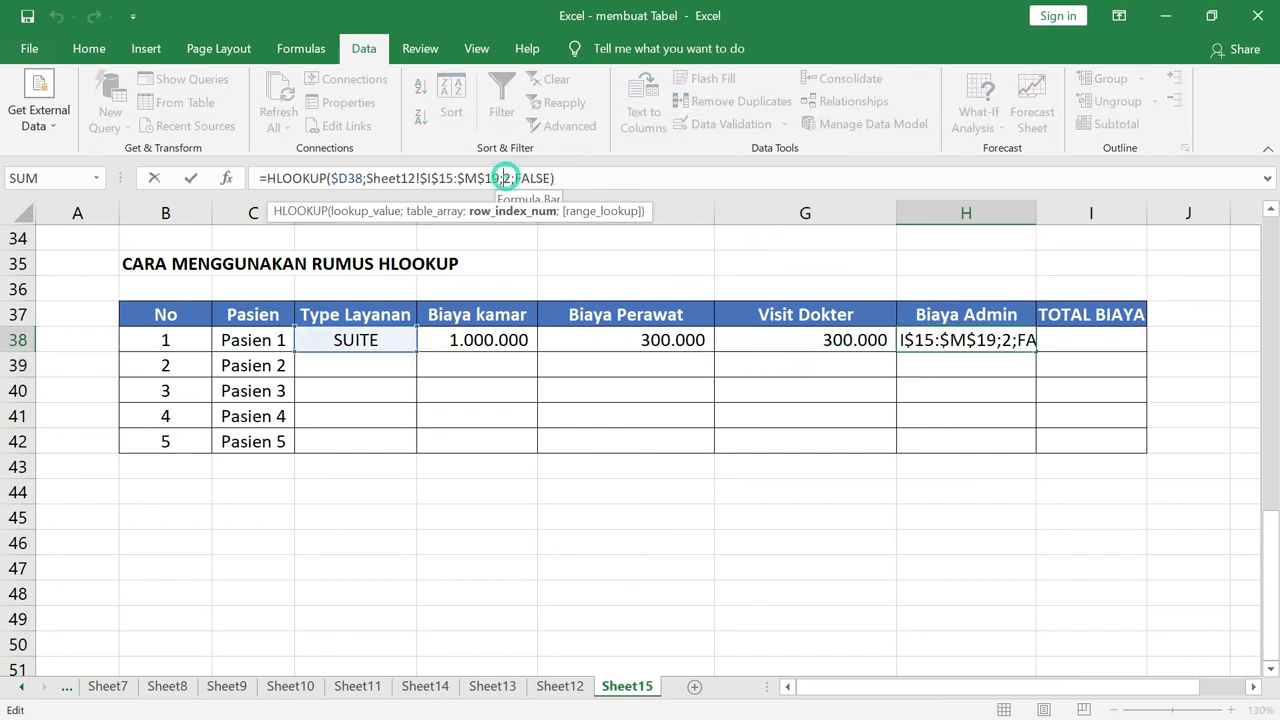
{"action": "key", "text": "Return"}
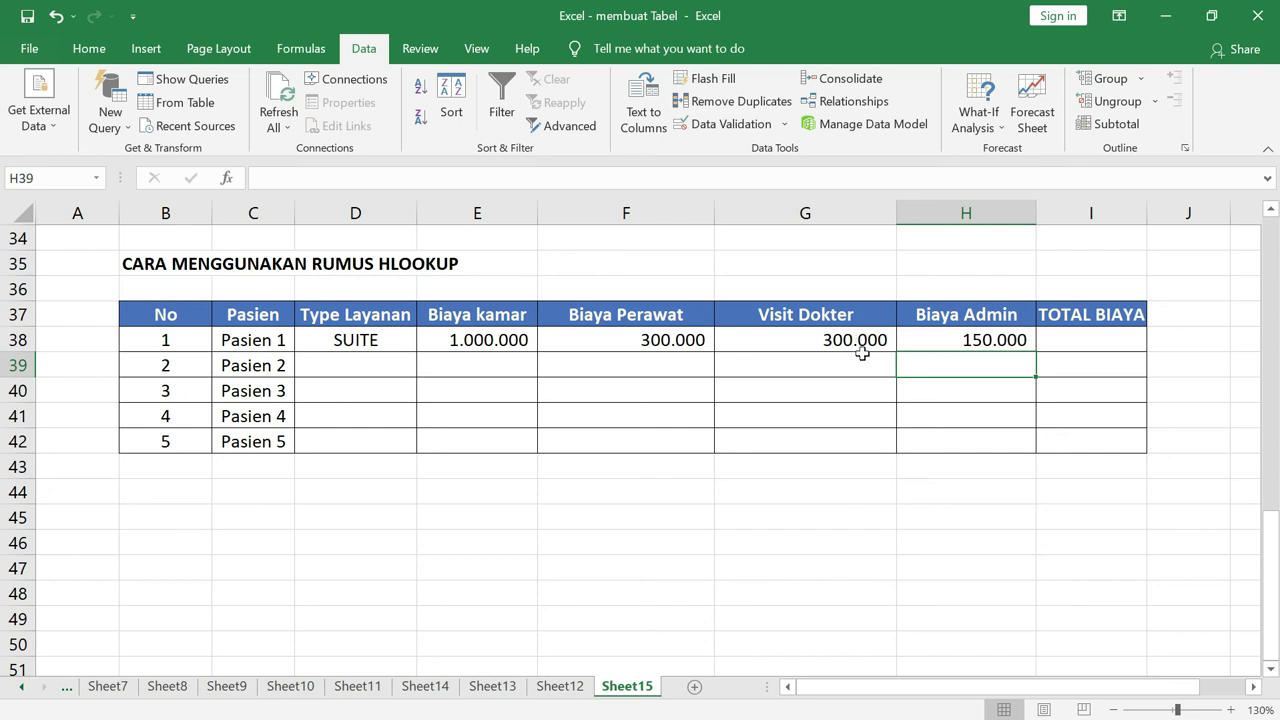
Check the row order of the HLOOKUP reference table on Sheet12, from the class header down to Biaya Admin
{"action": "left_click", "coordinate": [562, 690]}
{"action": "left_click", "coordinate": [388, 442]}
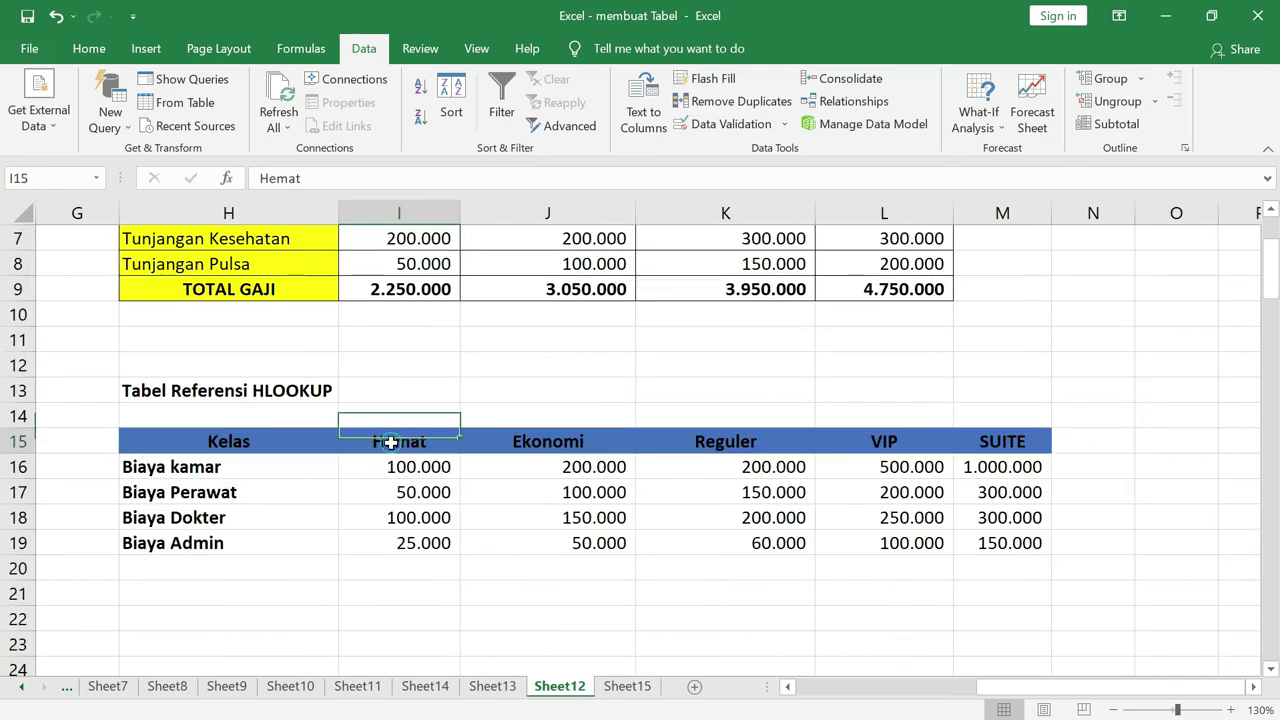
{"action": "left_click", "coordinate": [191, 465]}
{"action": "left_click", "coordinate": [192, 493]}
{"action": "left_click", "coordinate": [192, 518]}
{"action": "left_click", "coordinate": [192, 543]}
{"action": "left_click", "coordinate": [612, 688]}
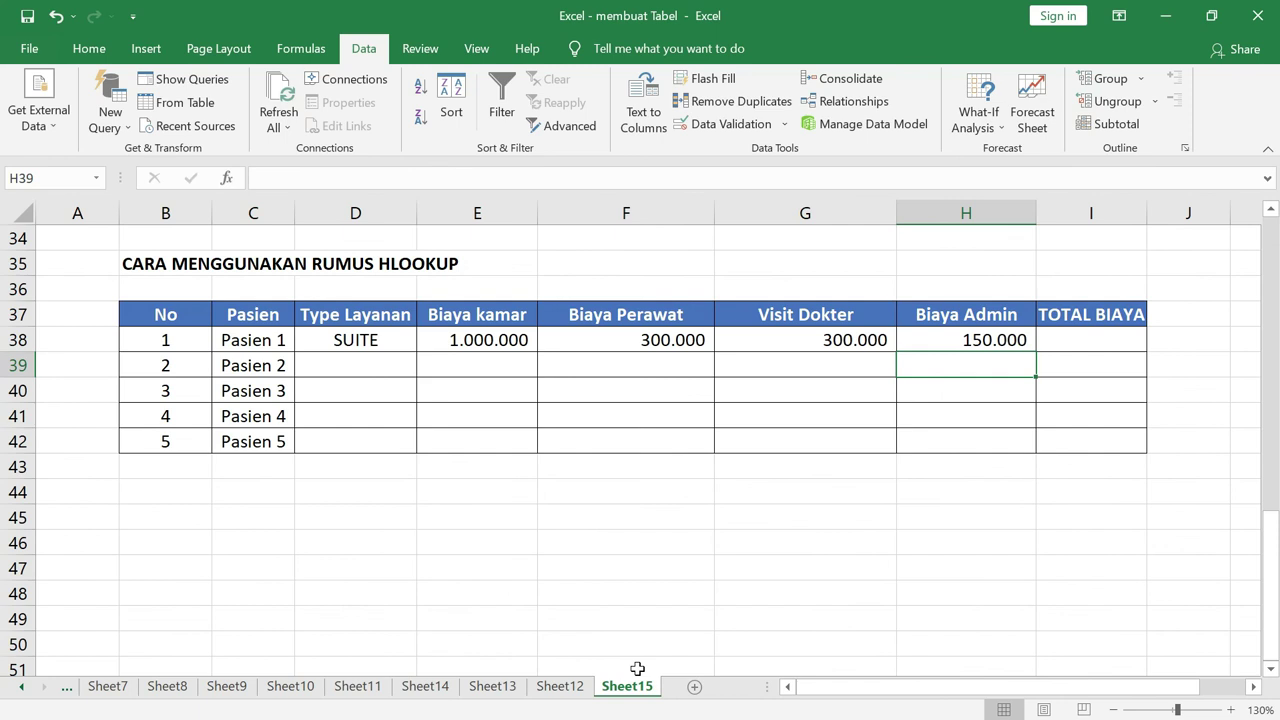
Fill the E38:H38 formulas down to row 42 and total Pasien 1's costs with AutoSum in I38
{"action": "left_click_drag", "start_coordinate": [508, 343], "coordinate": [1018, 456]}
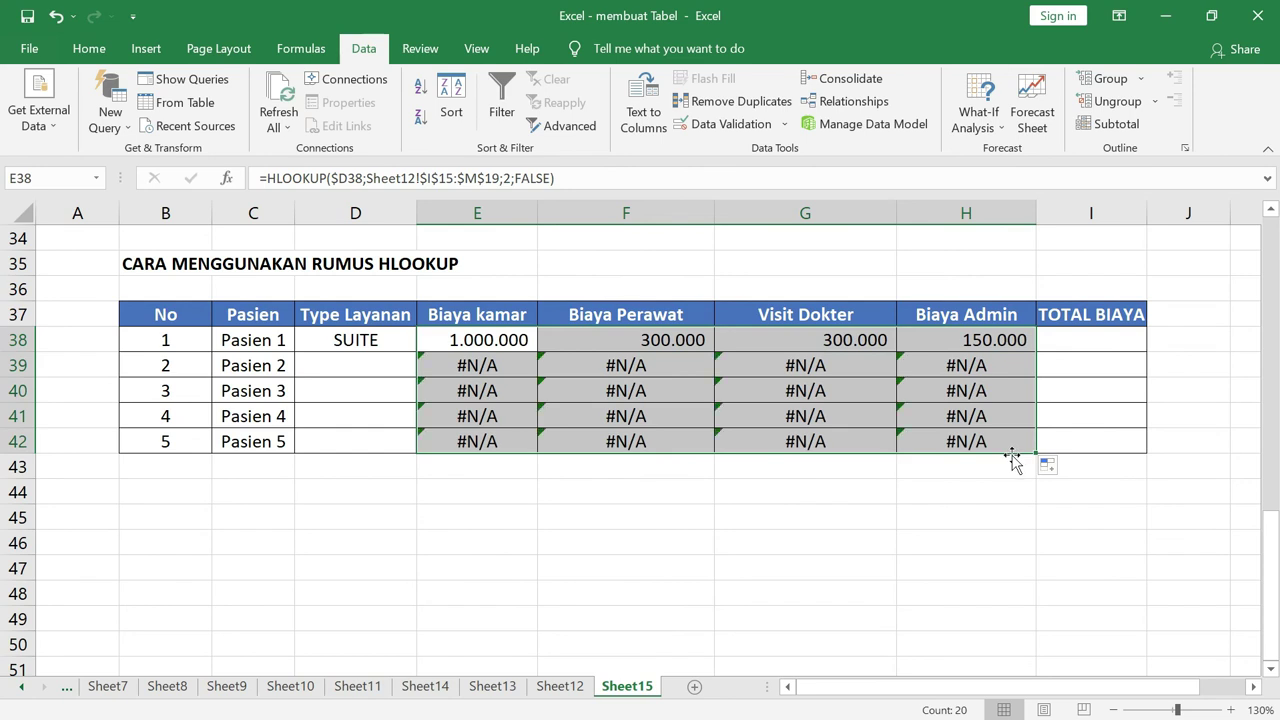
{"action": "left_click", "coordinate": [1082, 340]}
{"action": "left_click_drag", "start_coordinate": [452, 336], "coordinate": [1088, 341]}
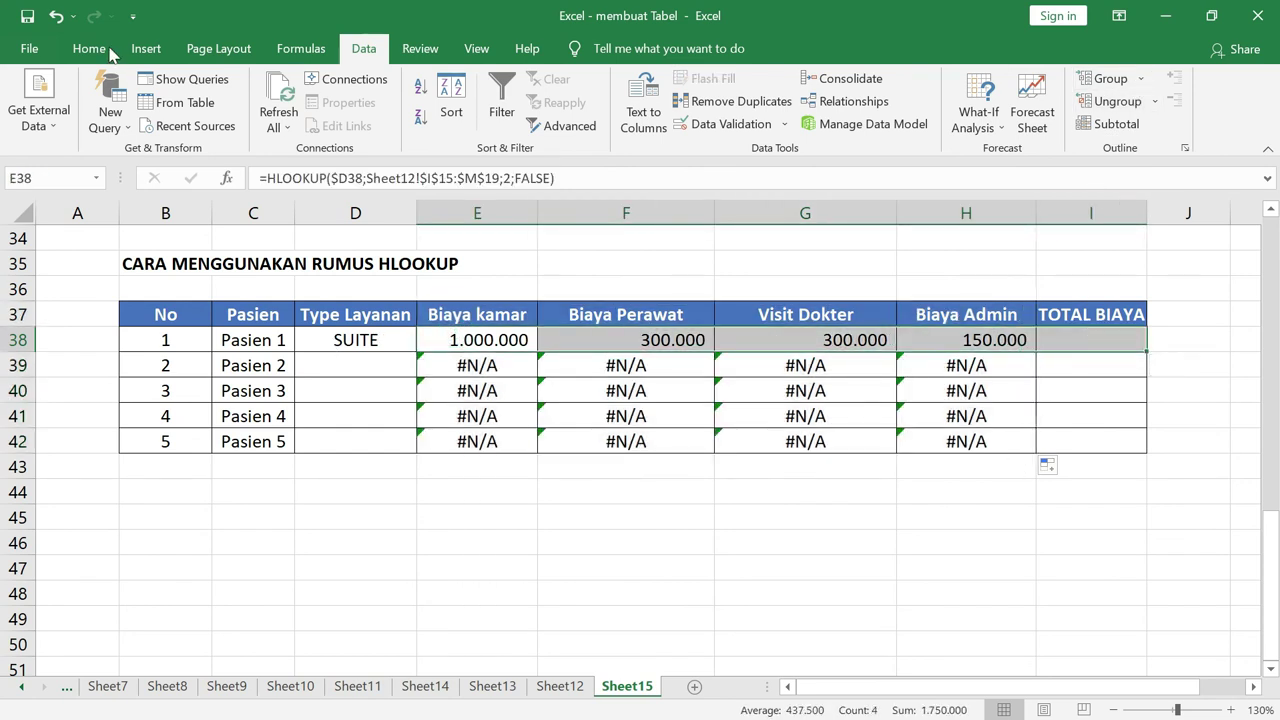
{"action": "left_click", "coordinate": [40, 56]}
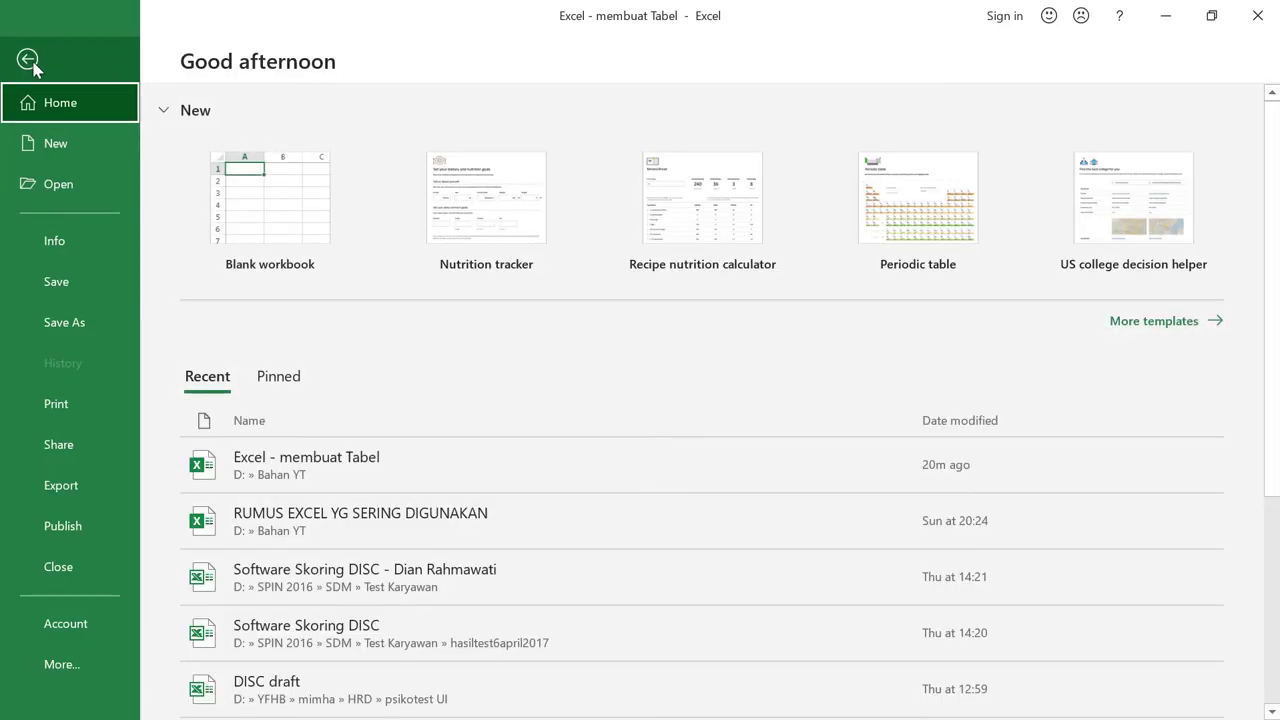
{"action": "left_click", "coordinate": [28, 58]}
{"action": "left_click", "coordinate": [90, 48]}
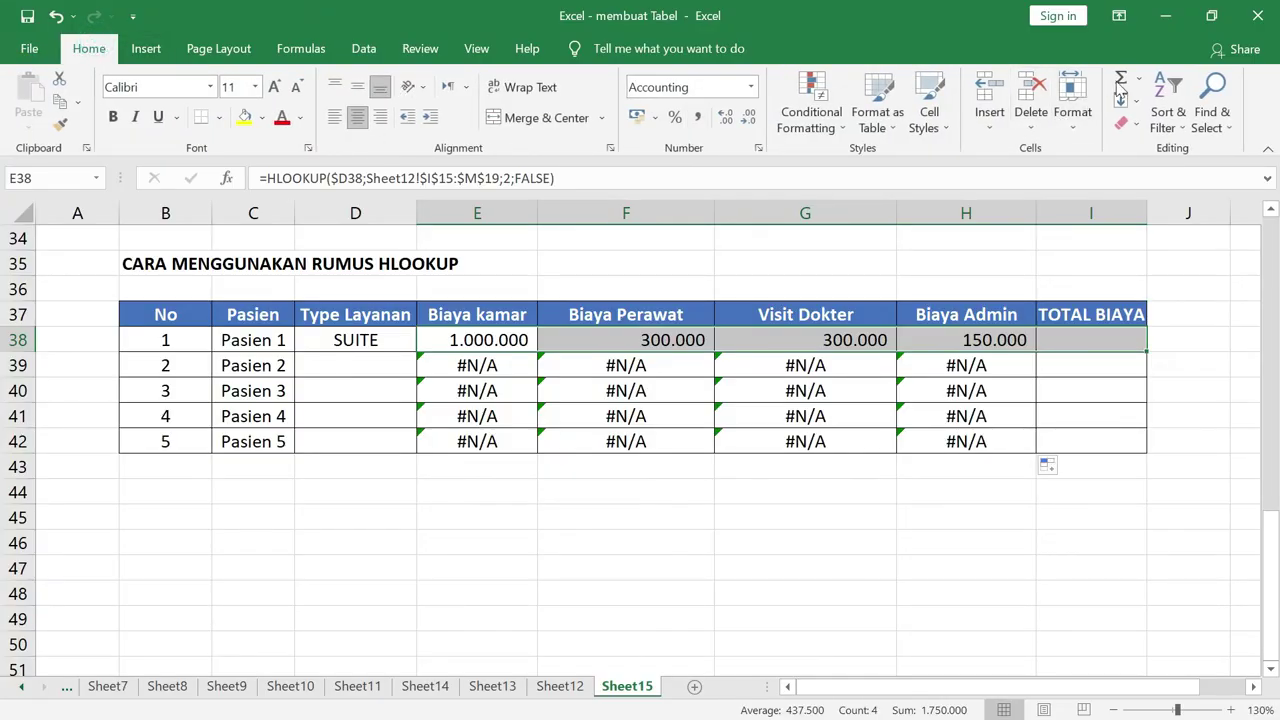
{"action": "left_click", "coordinate": [1124, 80]}
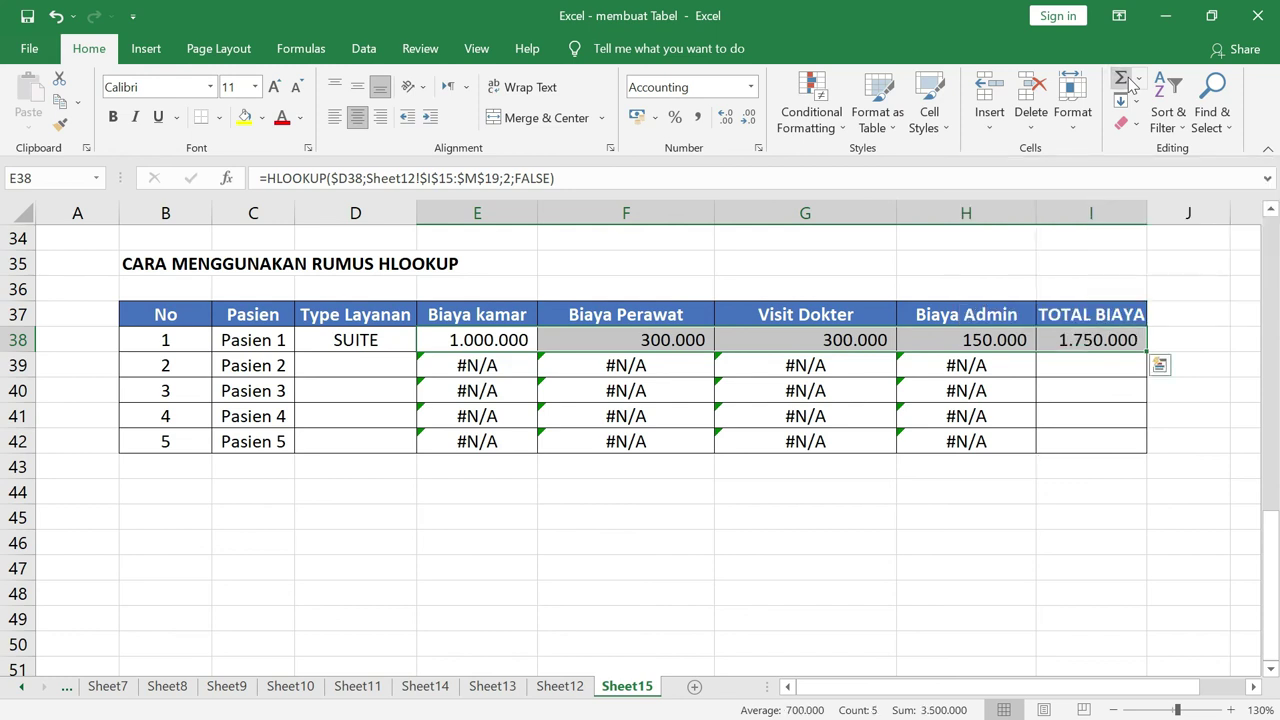
{"action": "key", "text": "Tab"}
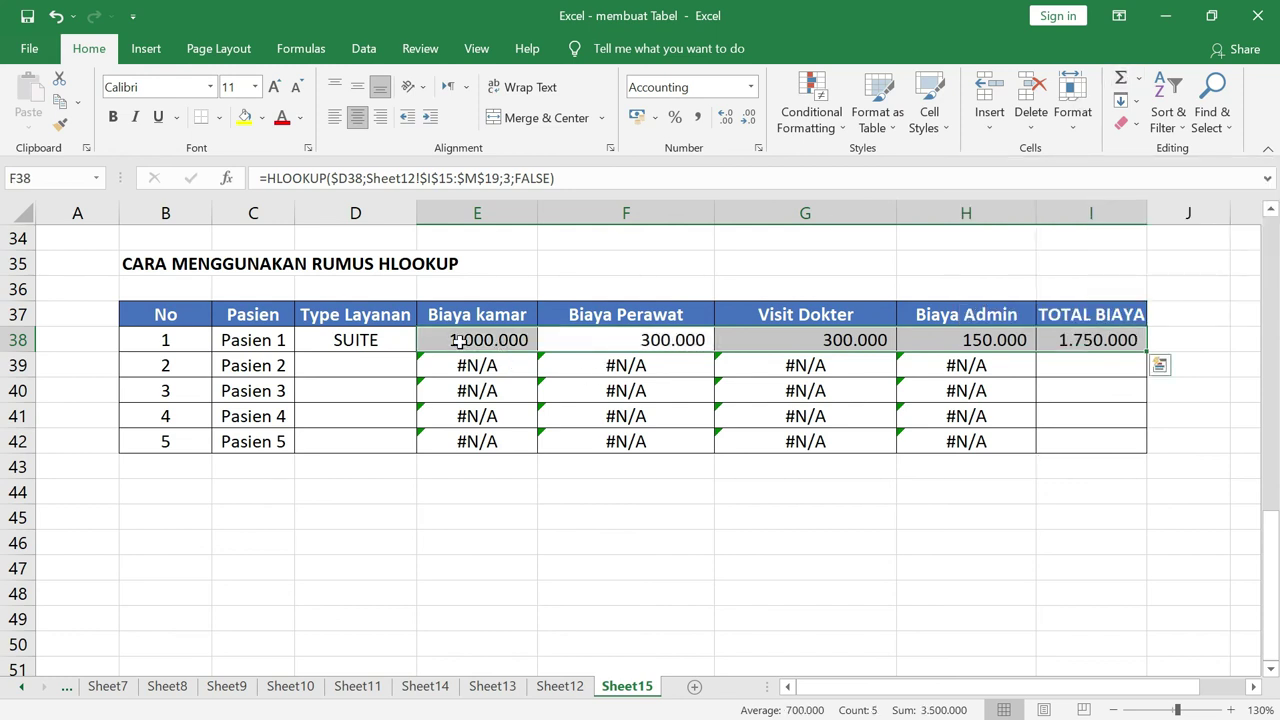
Choose the Type Layanan Ekonomi for Pasien 2 and Reguler for Pasien 3
{"action": "left_click", "coordinate": [382, 367]}
{"action": "left_click", "coordinate": [426, 369]}
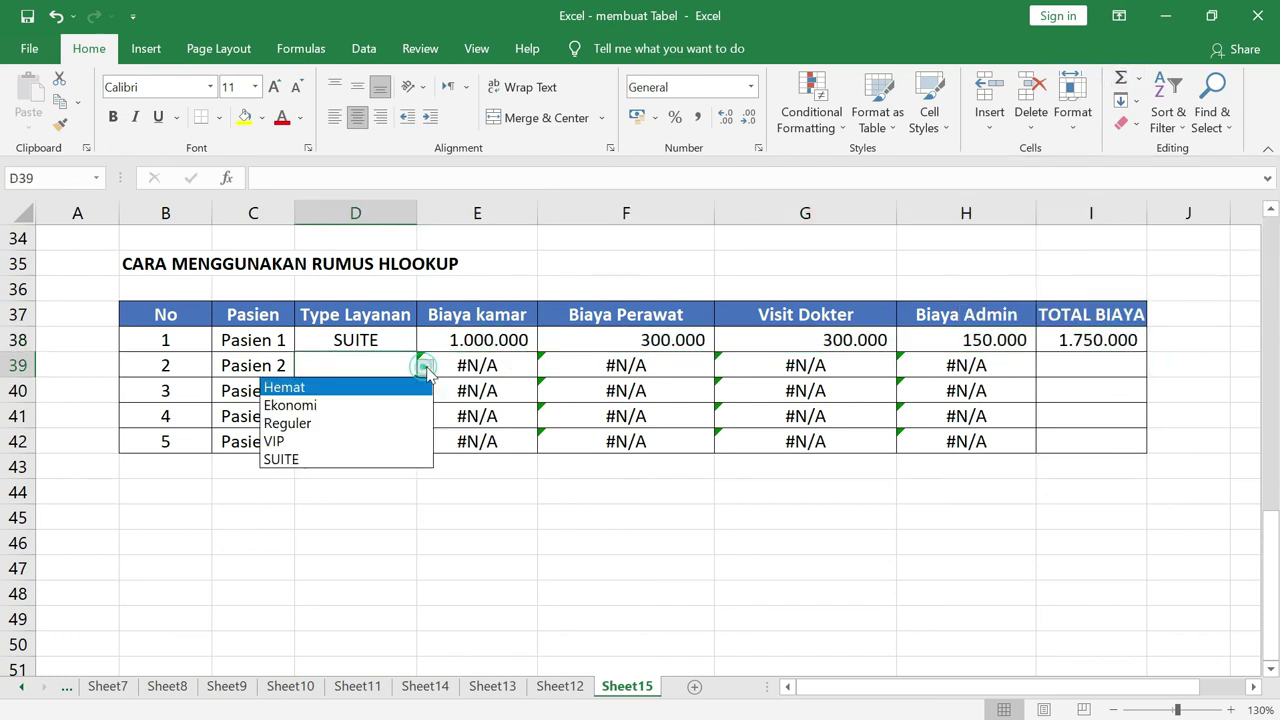
{"action": "left_click", "coordinate": [394, 405]}
{"action": "left_click", "coordinate": [385, 392]}
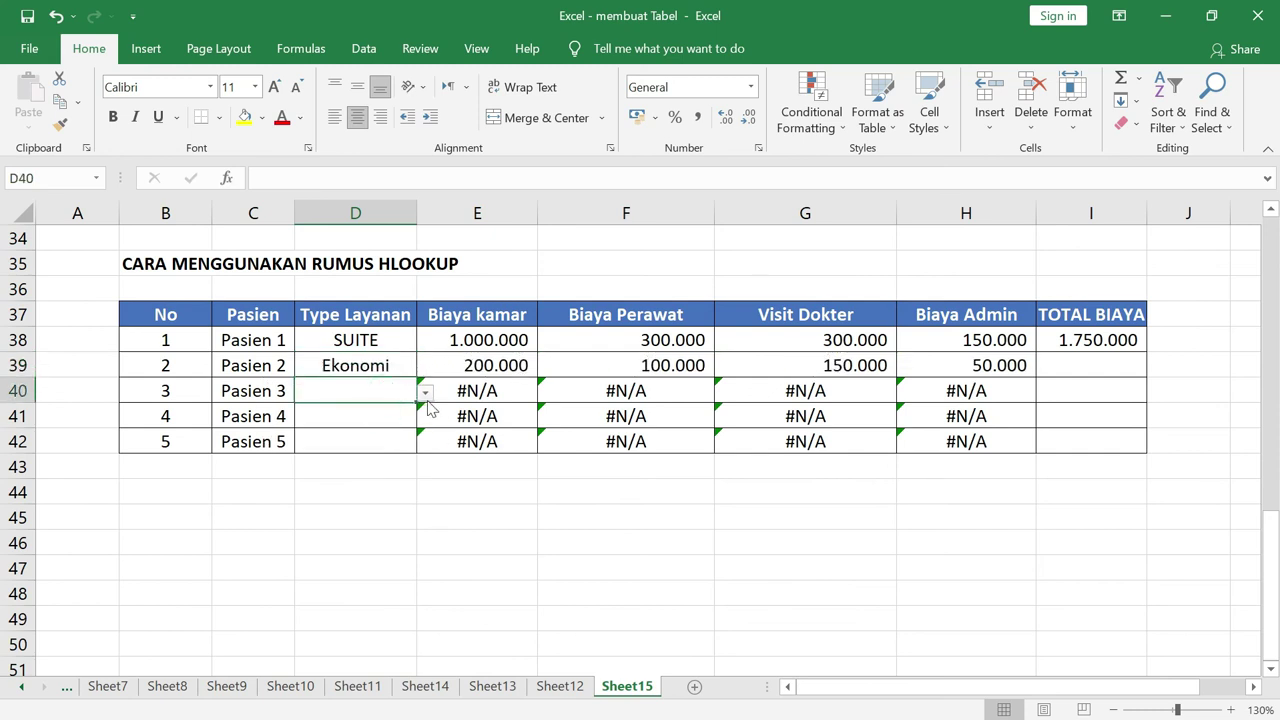
{"action": "left_click", "coordinate": [426, 393]}
{"action": "left_click", "coordinate": [378, 452]}
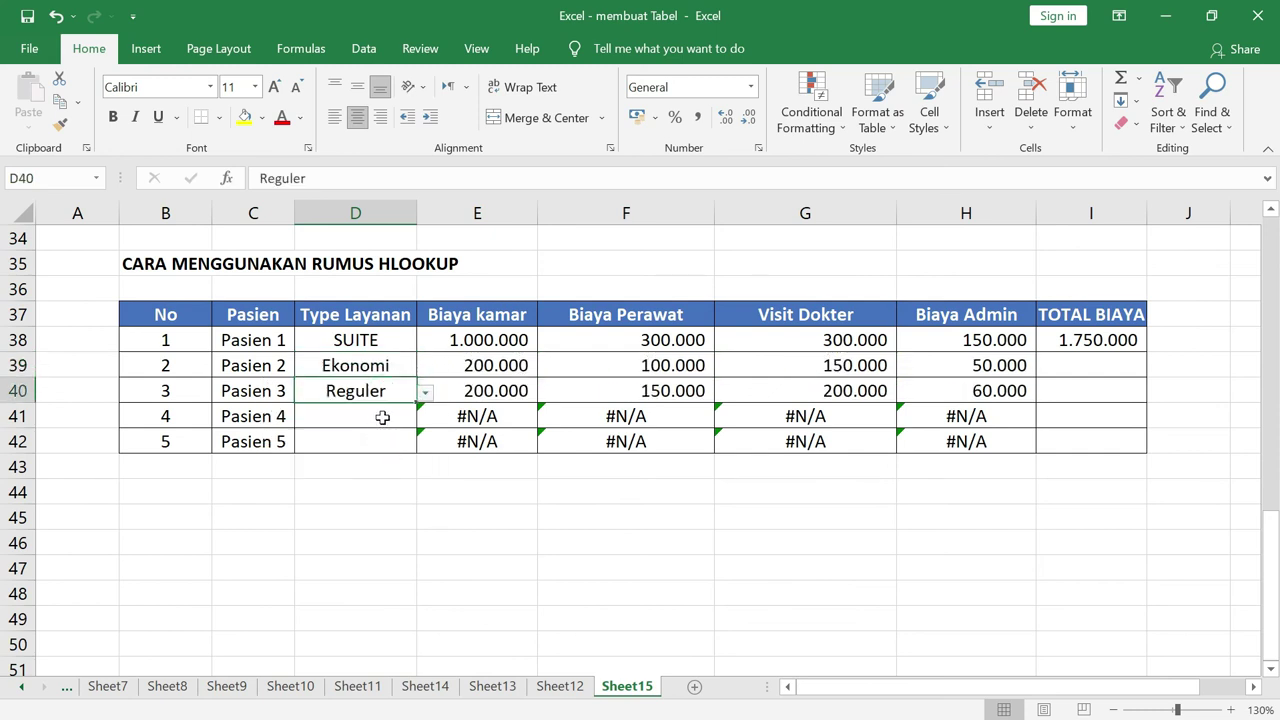
Choose the Type Layanan VIP for Pasien 4 and Hemat for Pasien 5
{"action": "left_click", "coordinate": [380, 417]}
{"action": "left_click", "coordinate": [426, 418]}
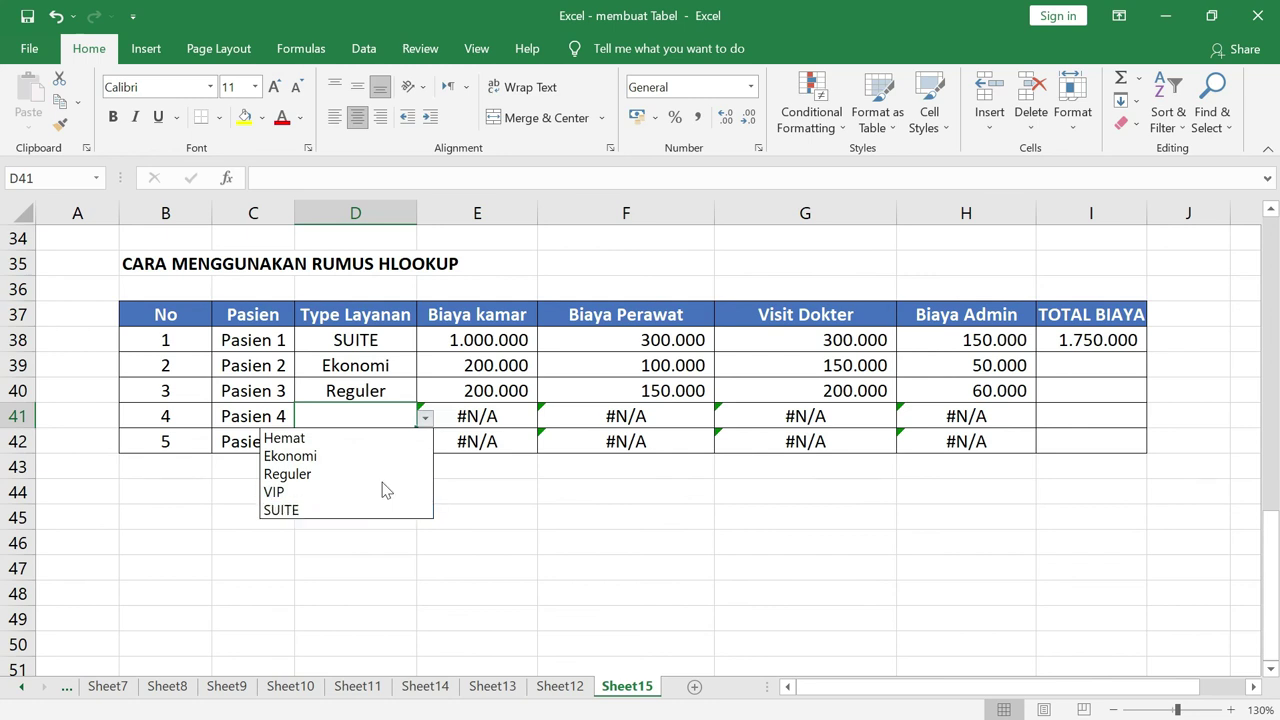
{"action": "left_click", "coordinate": [386, 491]}
{"action": "left_click", "coordinate": [390, 444]}
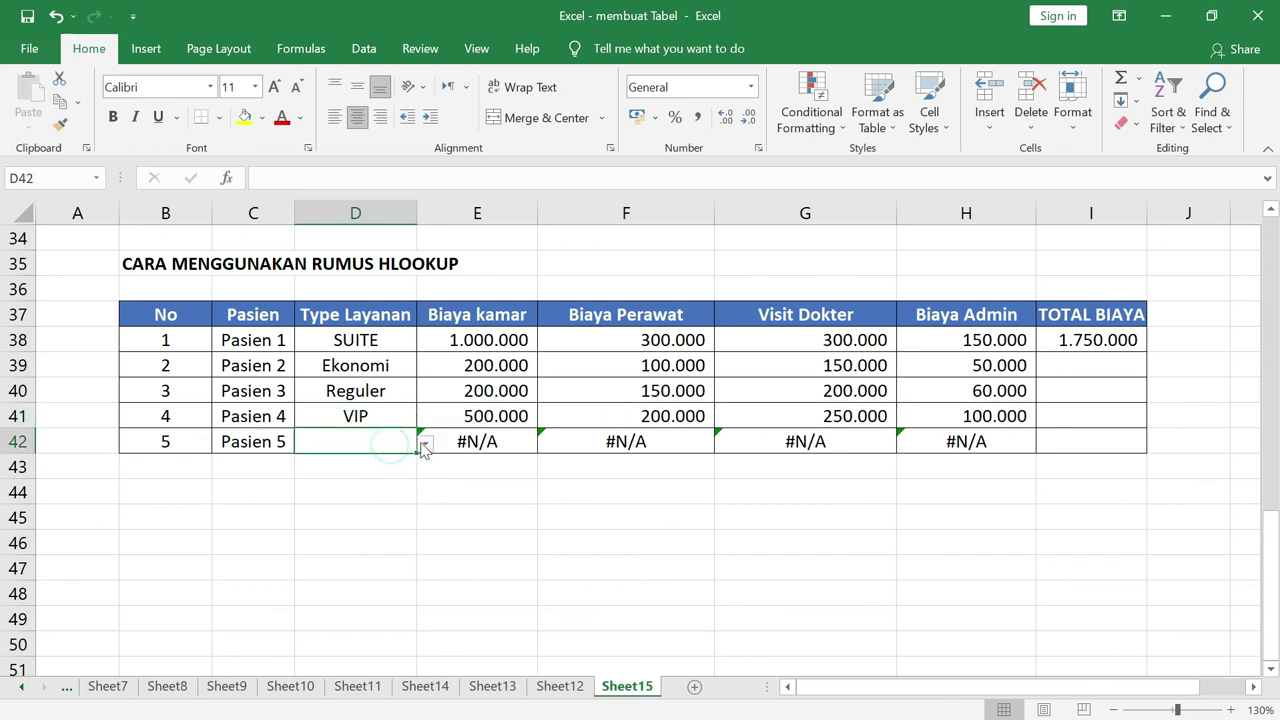
{"action": "left_click", "coordinate": [426, 443]}
{"action": "left_click", "coordinate": [387, 466]}
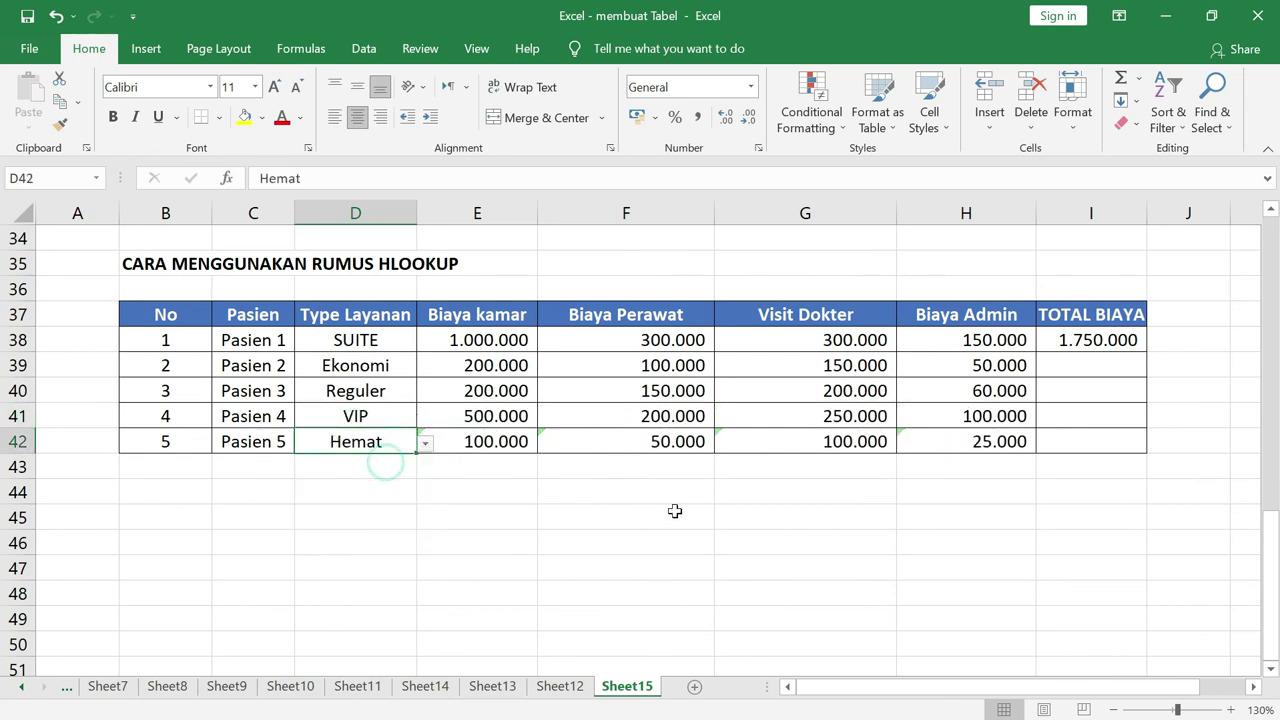
{"action": "left_click", "coordinate": [737, 517]}
Fill the TOTAL BIAYA sum formula from I38 down to I42 for all patients
{"action": "left_click", "coordinate": [1127, 340]}
{"action": "left_click_drag", "start_coordinate": [1146, 352], "coordinate": [1157, 472]}
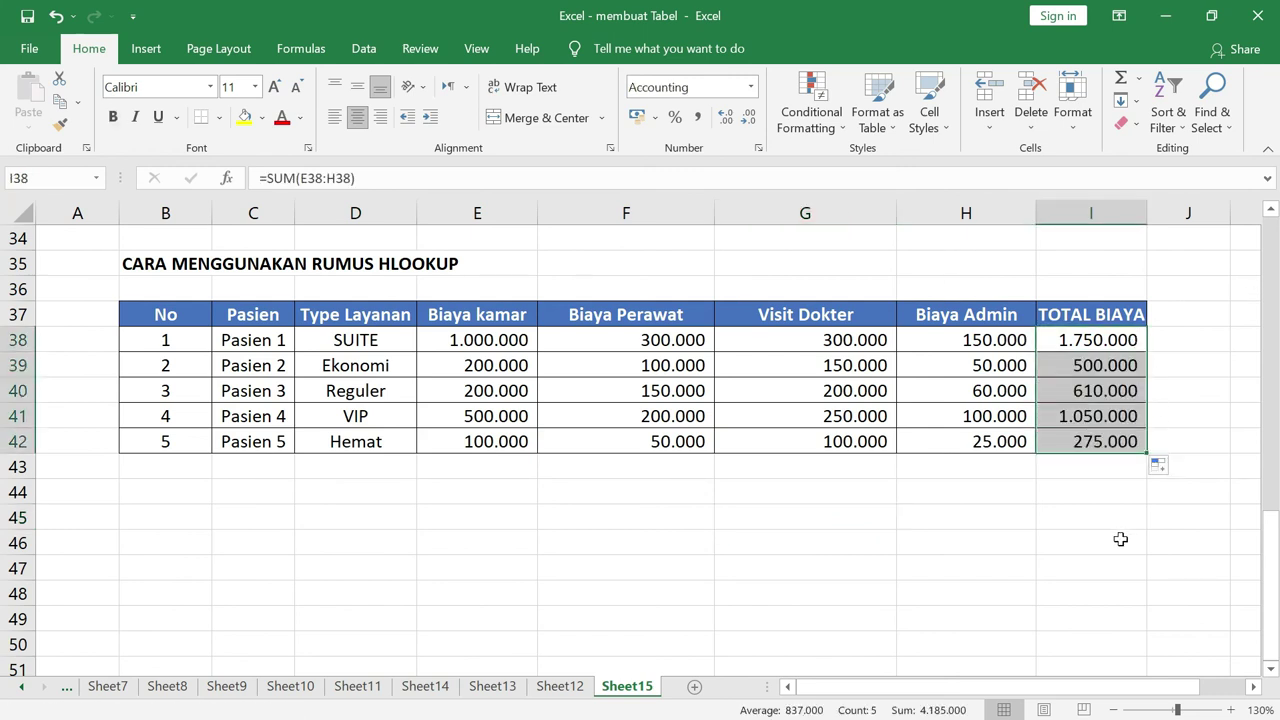
{"action": "left_click", "coordinate": [1120, 537]}
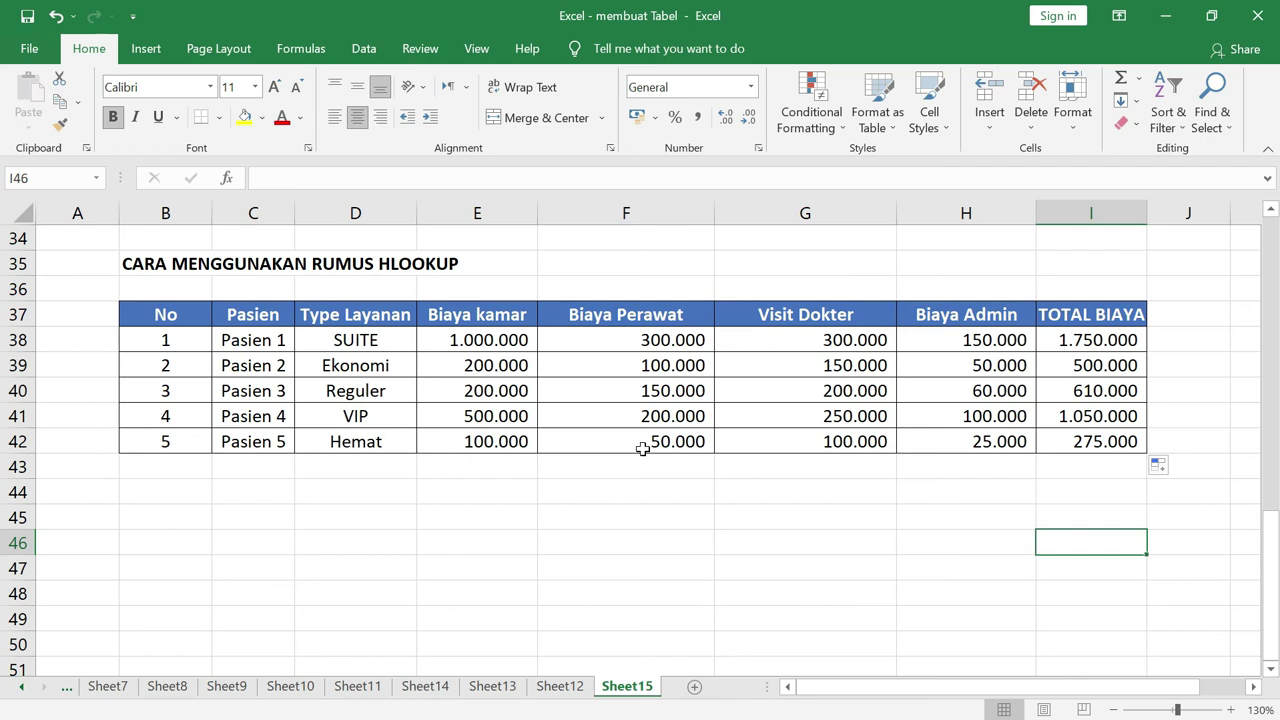